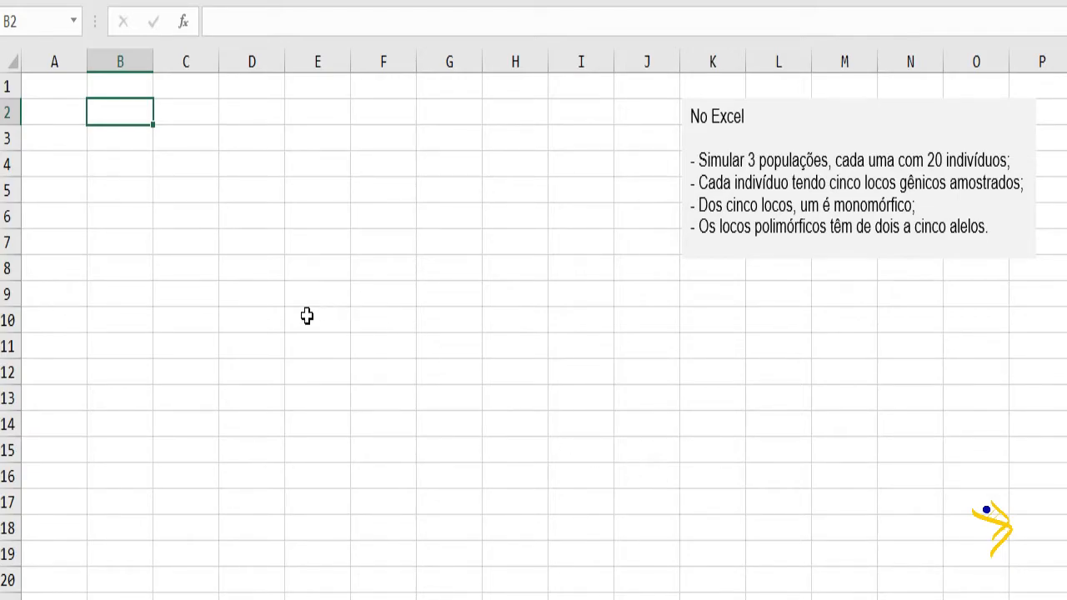
# Enter the heading "pool gênico" in cell B1
pyautogui.press('Up')
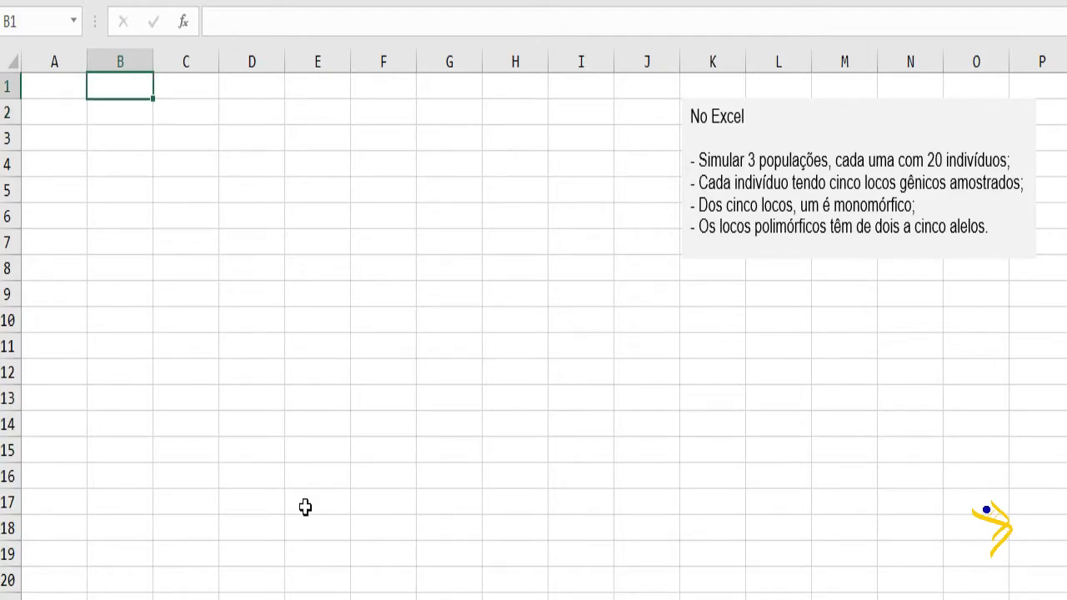
pyautogui.write('pool')
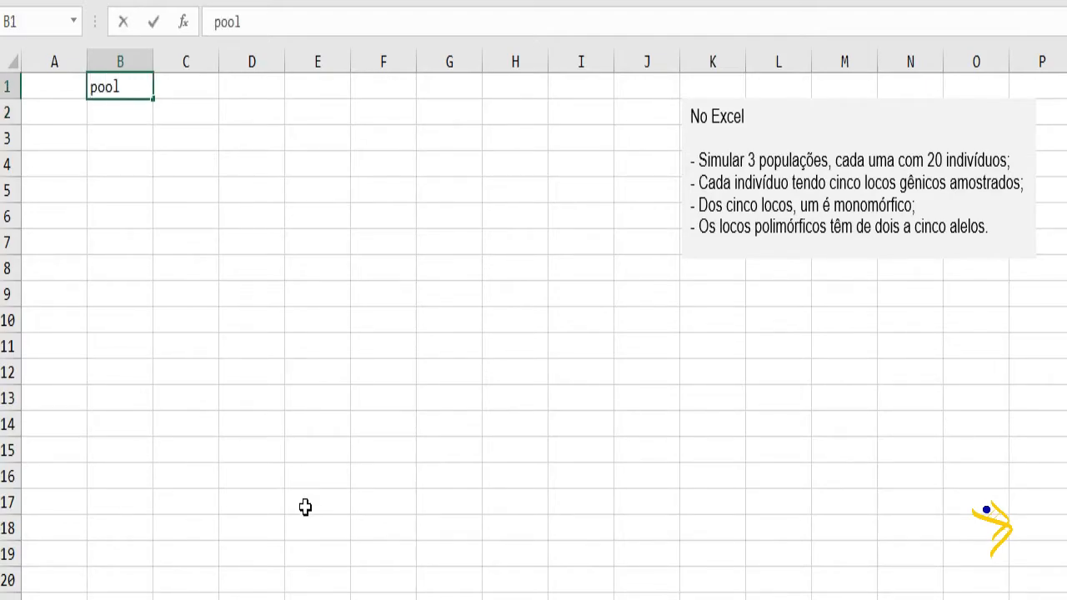
pyautogui.write(' gênico')
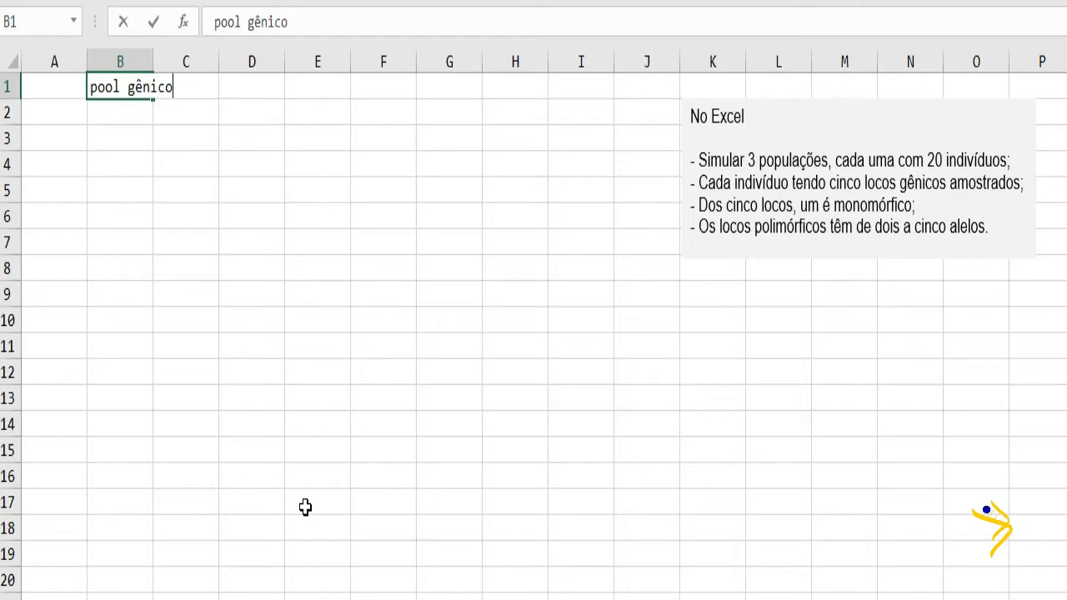
pyautogui.press('Return')
# Number the gene pool rows 1 to 5 in cells A2 to A6
pyautogui.press('Left')
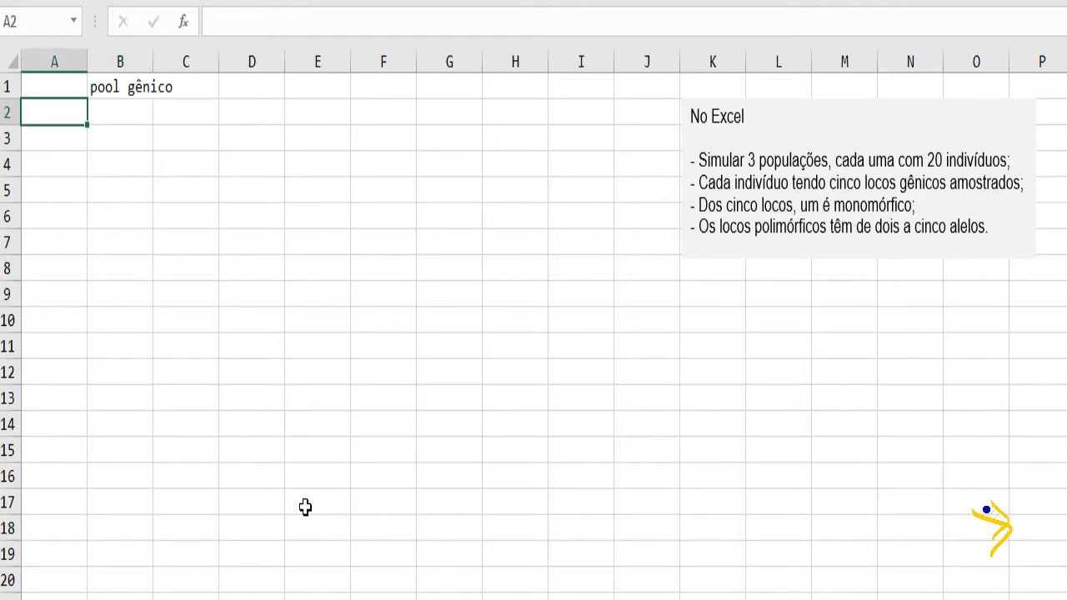
pyautogui.write('1')
pyautogui.press('Return')
pyautogui.write('2')
pyautogui.press('Return')
pyautogui.write('3')
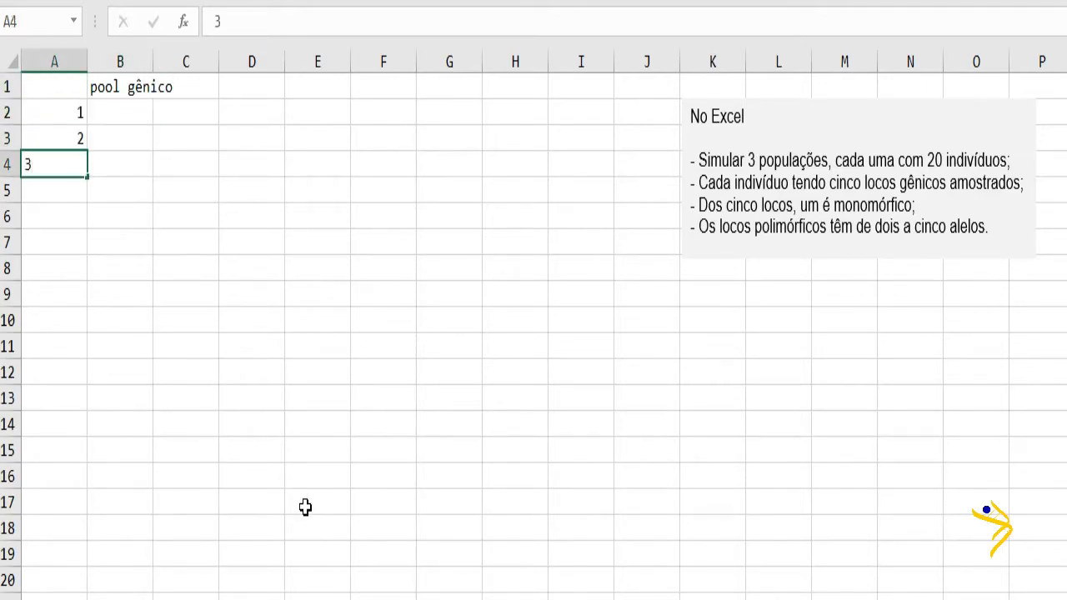
pyautogui.press('Tab')
pyautogui.press('Left')
pyautogui.press('Return')
pyautogui.write('4')
pyautogui.press('Tab')
pyautogui.press('Down')
pyautogui.press('Left')
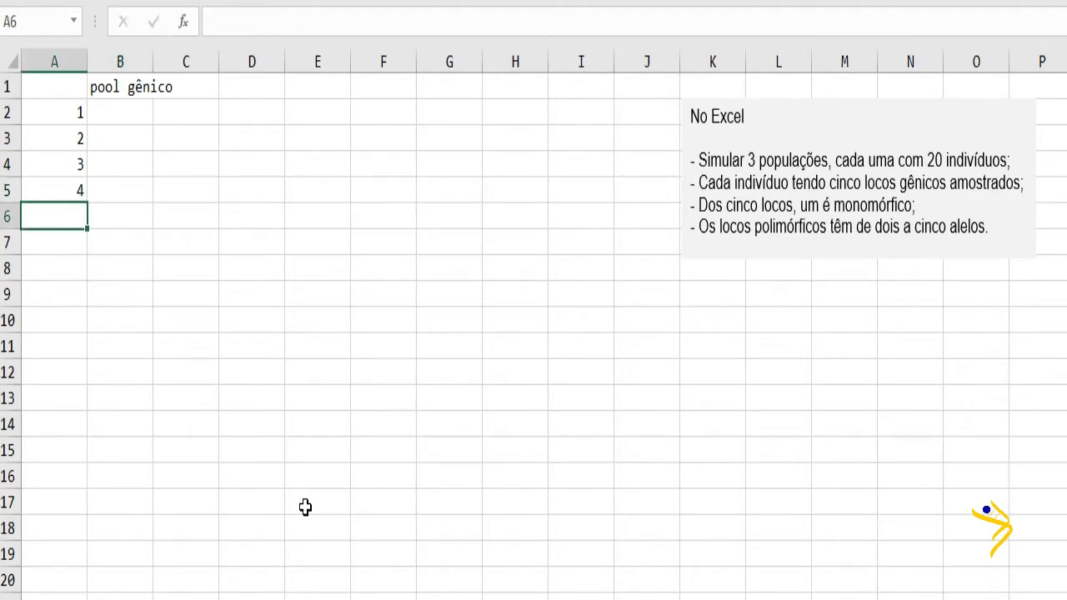
pyautogui.write('5')
pyautogui.press('Tab')
# Enter the alleles A, B, C, D and E in cells B2 to B6, beside their numbers
pyautogui.press('Up')
pyautogui.press('Up')
pyautogui.press('Up')
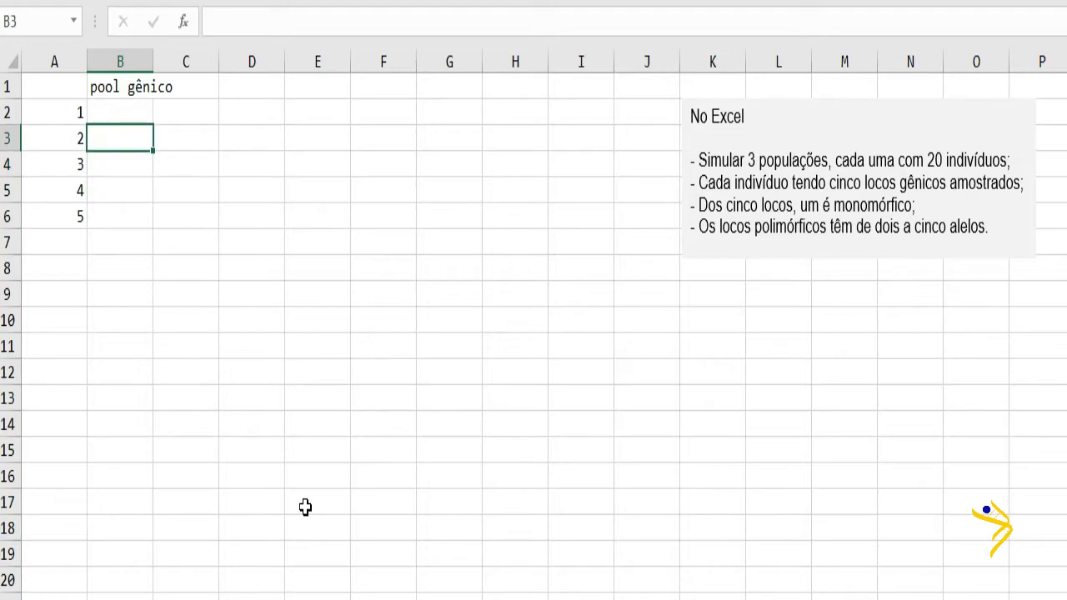
pyautogui.press('Up')
pyautogui.press('F2')
pyautogui.write('A')
pyautogui.press('Return')
pyautogui.press('F2')
pyautogui.write('B')
pyautogui.press('Return')
pyautogui.press('F2')
pyautogui.write('C')
pyautogui.press('Return')
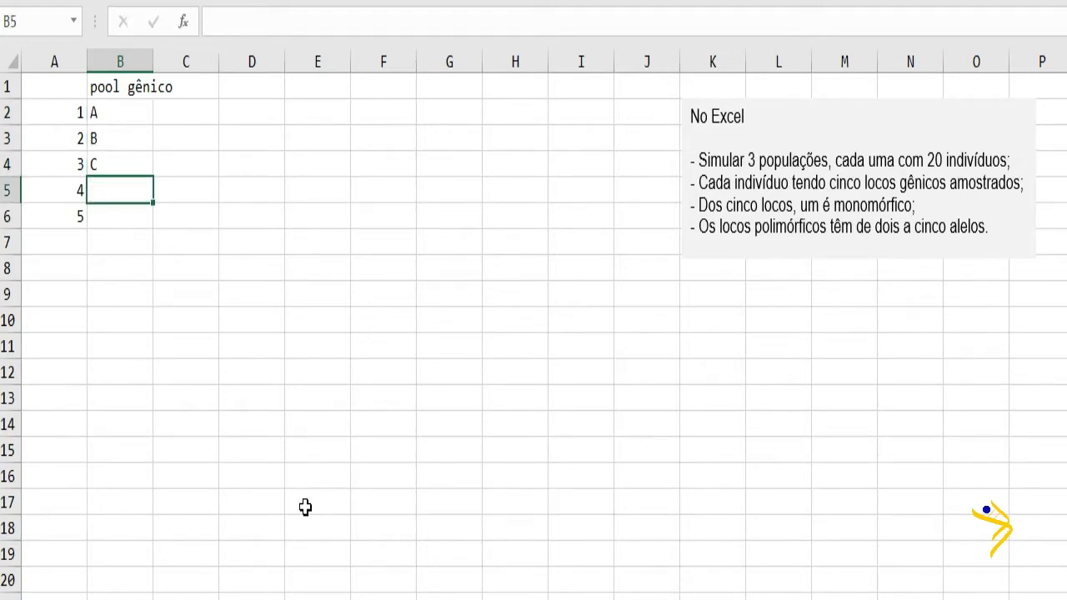
pyautogui.write('D')
pyautogui.press('Return')
pyautogui.write('E')
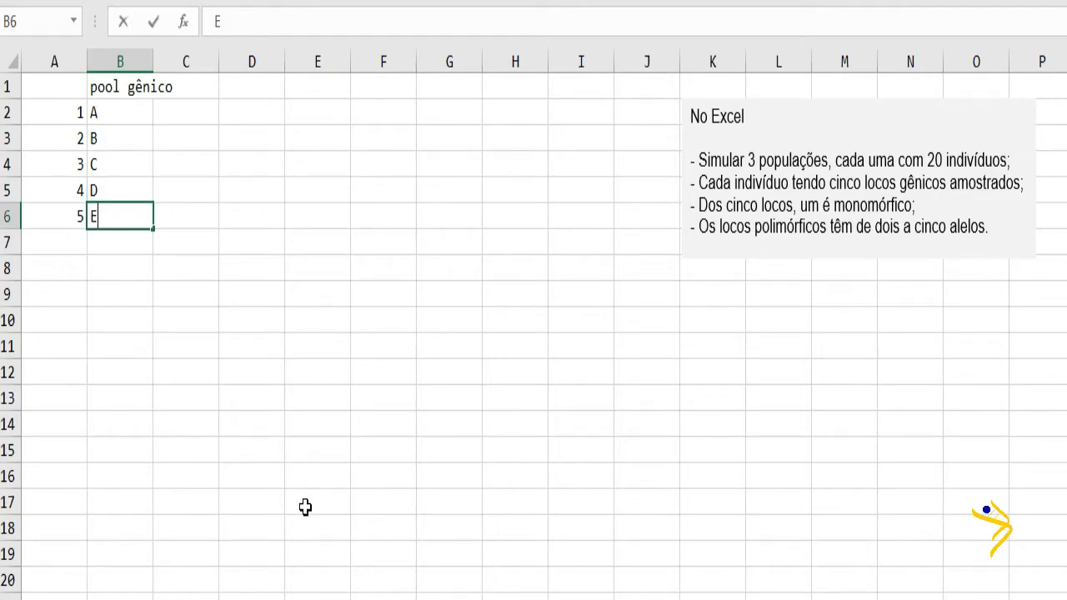
# Enter the population label "POP1" in cell E2
pyautogui.press('Right')
pyautogui.press('Up')
pyautogui.press('Up')
pyautogui.press('Up')
pyautogui.press('Up')
pyautogui.press('Right')
pyautogui.press('Right')
pyautogui.press('F2')
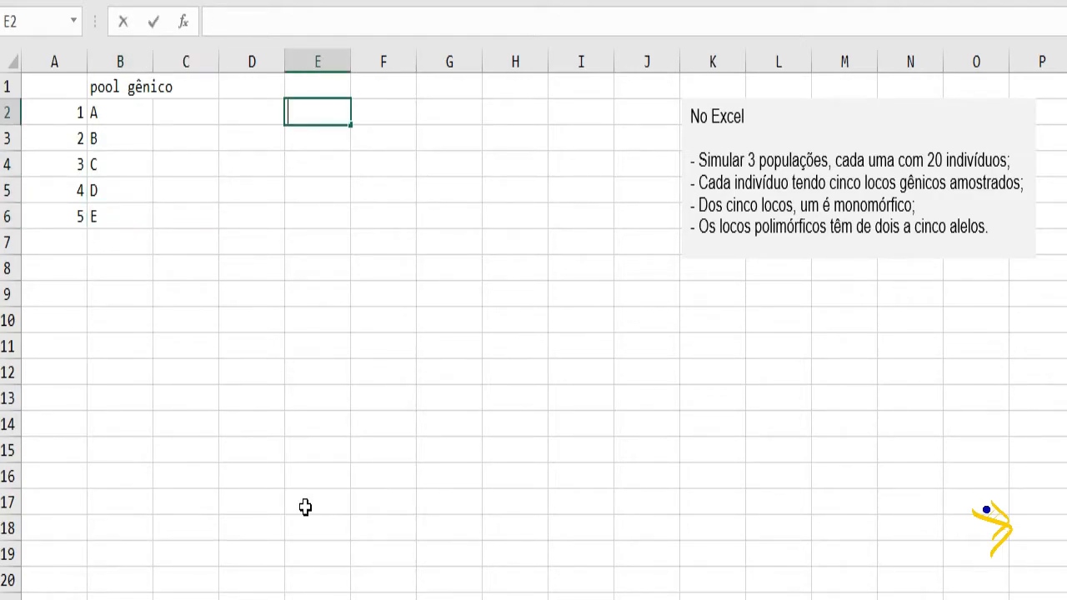
pyautogui.write('POP1')
pyautogui.press('Return')
# Number the individuals consecutively down column D, starting with 1 in D4
pyautogui.press('Left')
pyautogui.press('Down')
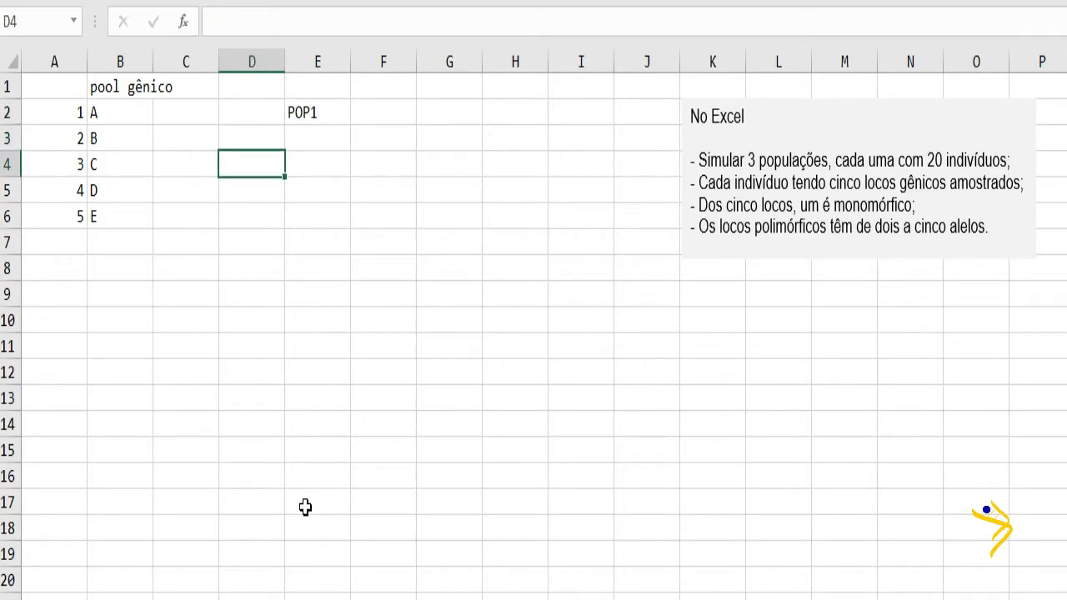
pyautogui.write('1')
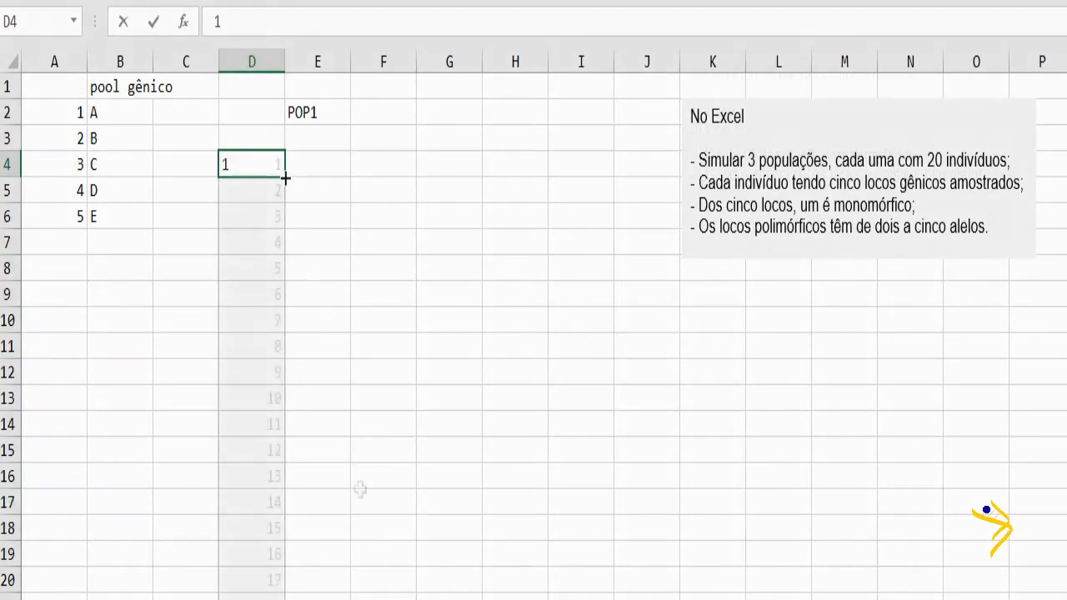
pyautogui.click(285, 177)
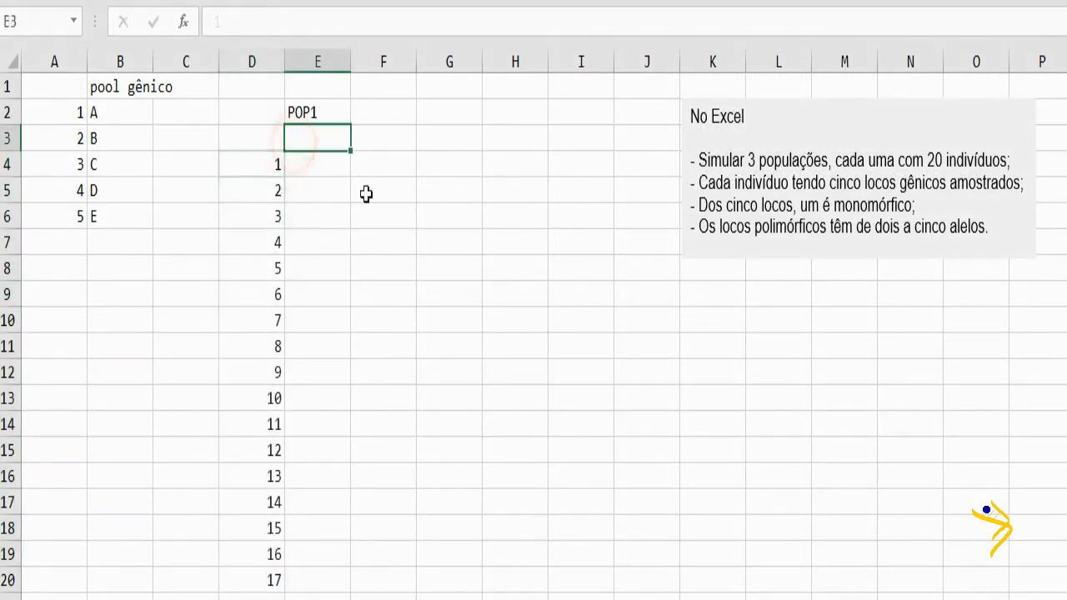
# Enter the locus numbers 1 to 5 across cells E3 to I3 under POP1
pyautogui.write('1')
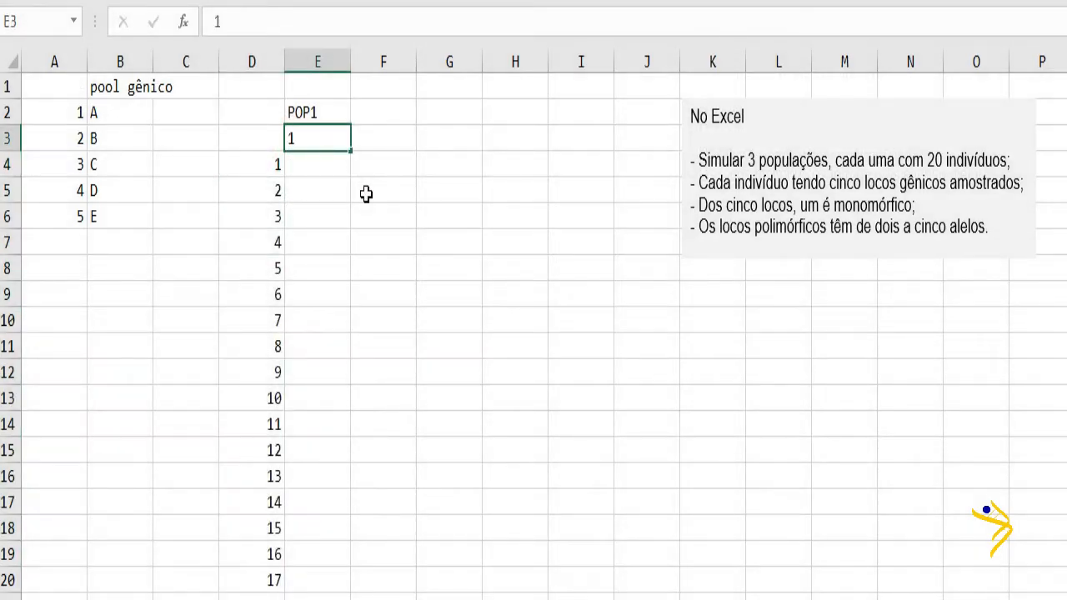
pyautogui.press('Tab')
pyautogui.write('2')
pyautogui.press('Tab')
pyautogui.write('3')
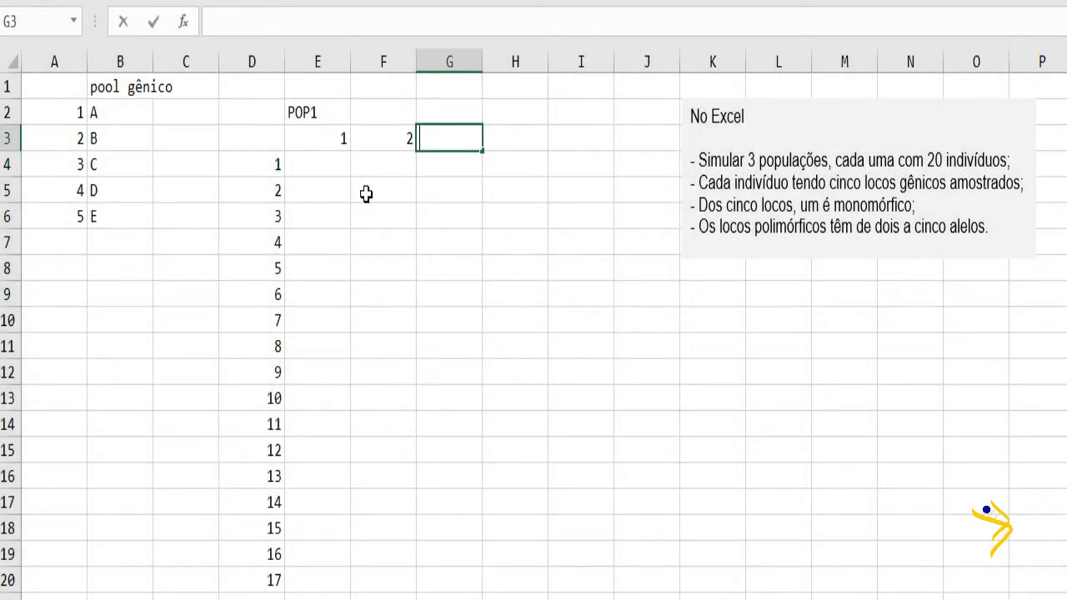
pyautogui.press('Tab')
pyautogui.write('4')
pyautogui.press('Tab')
pyautogui.write('5')
pyautogui.press('Down')
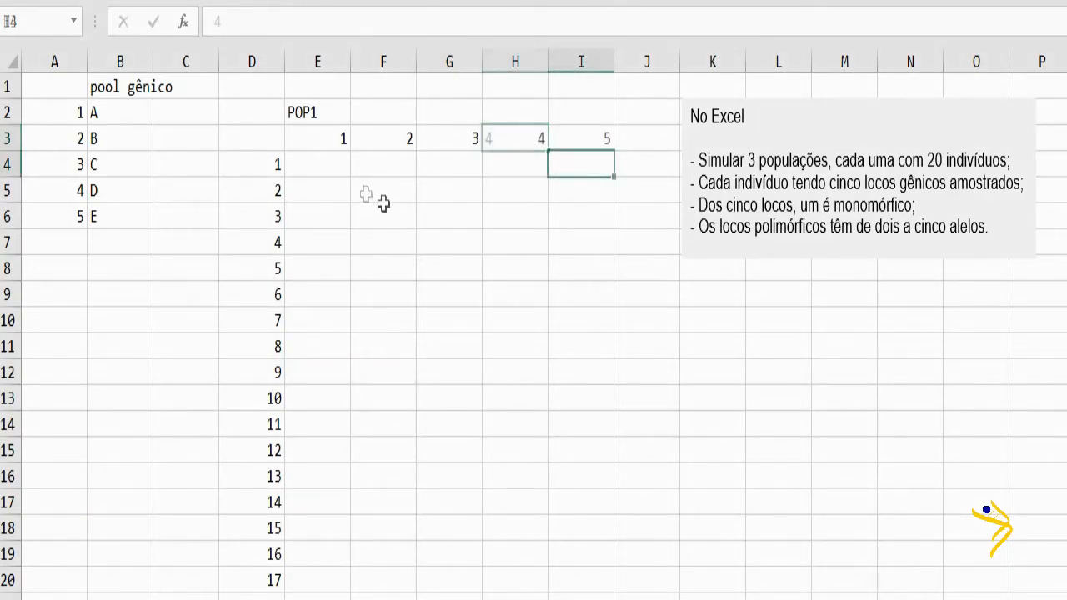
# Begin a CONCATENAR formula in E4 for the first individual's genotype at locus 1
pyautogui.click(322, 138)
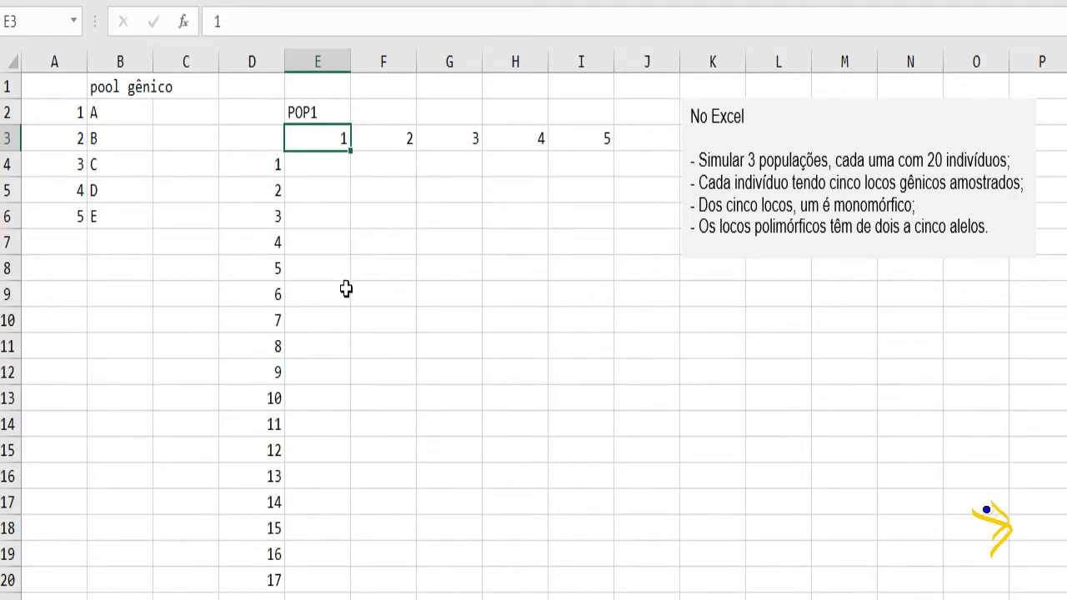
pyautogui.doubleClick(317, 164)
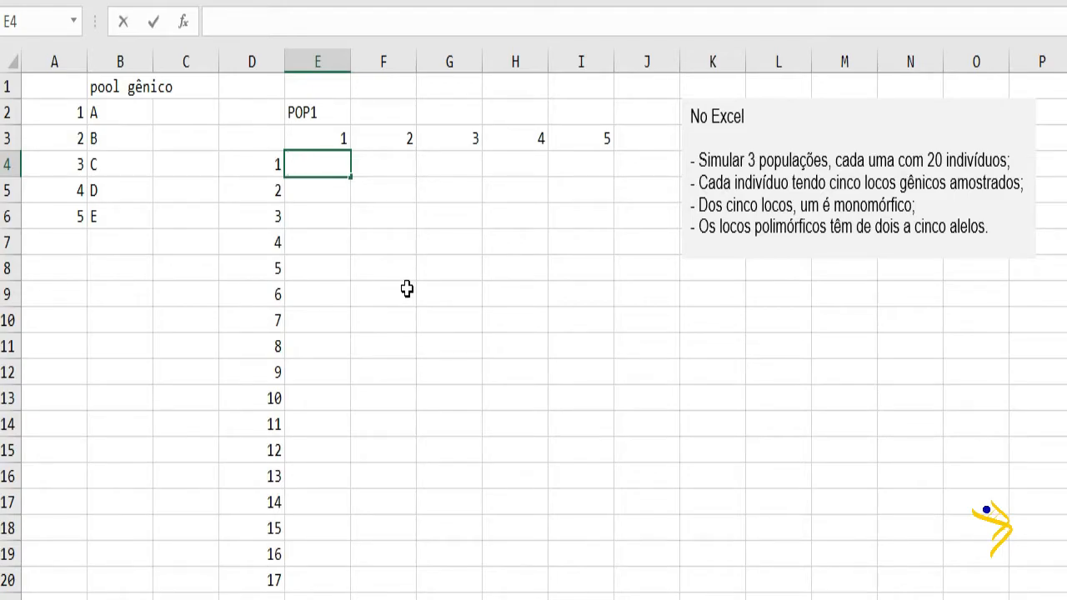
pyautogui.write('=')
pyautogui.write('COMC')
pyautogui.press('BackSpace')
pyautogui.press('BackSpace')
pyautogui.write('N')
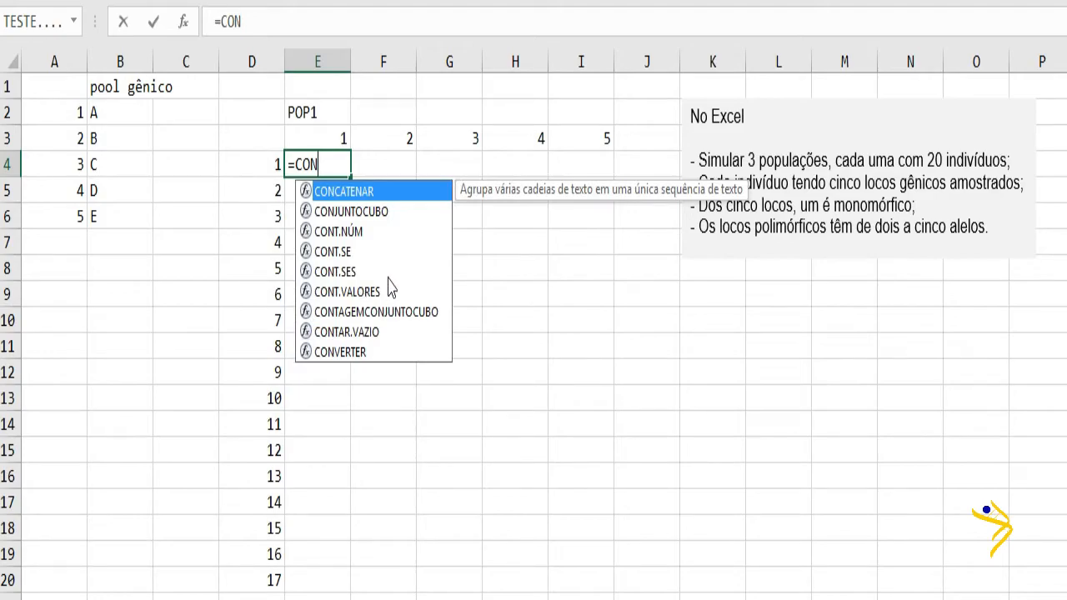
pyautogui.doubleClick(308, 191)
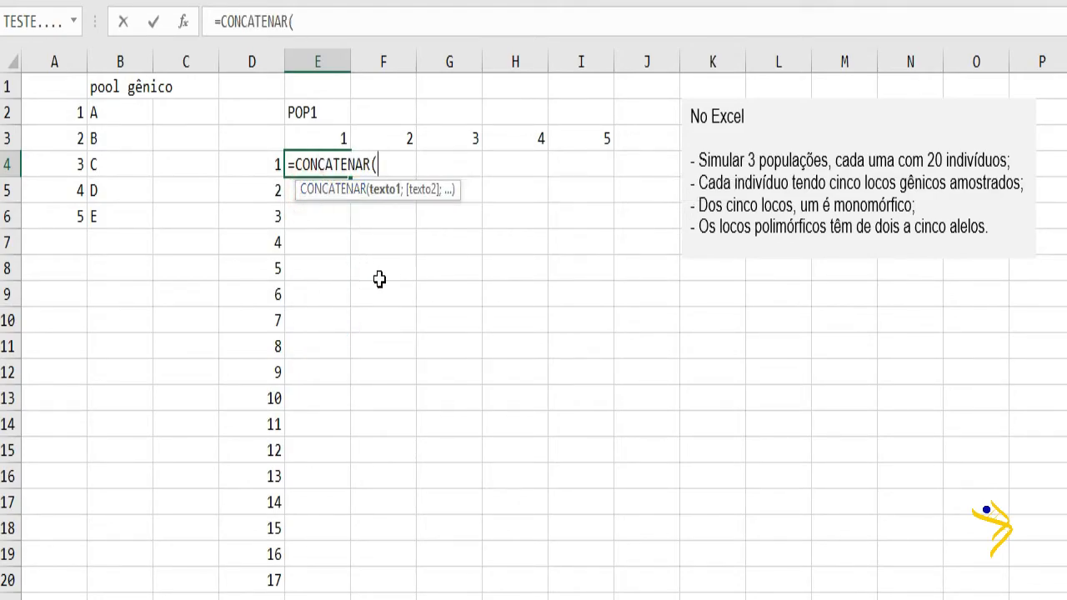
# Nest a PROCV function as the first text, with ALEATÓRIOENTRE(1;5) as its lookup value
pyautogui.write('PROC')
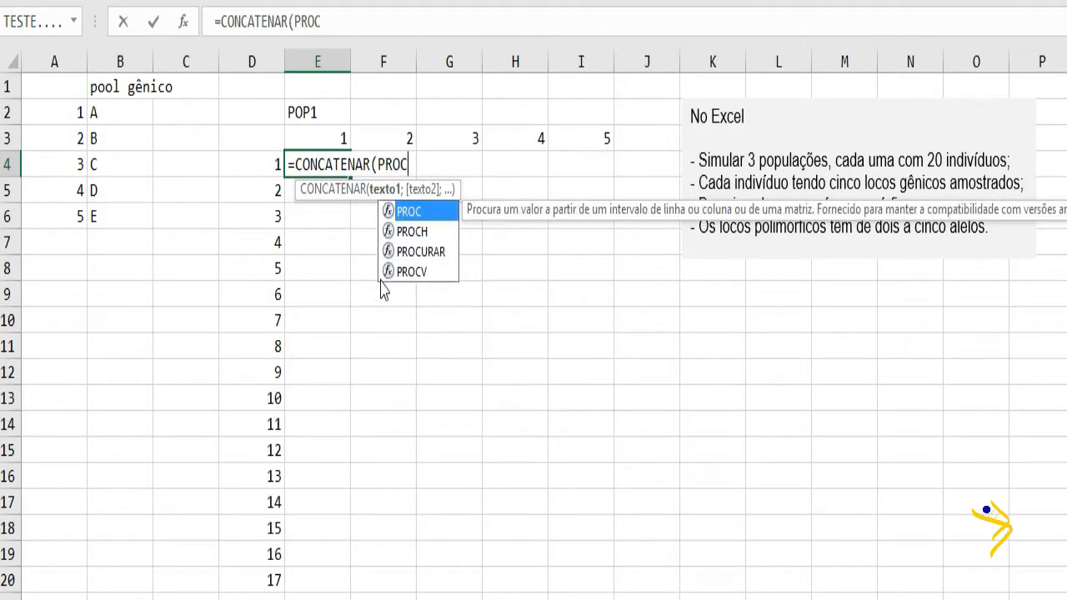
pyautogui.doubleClick(387, 271)
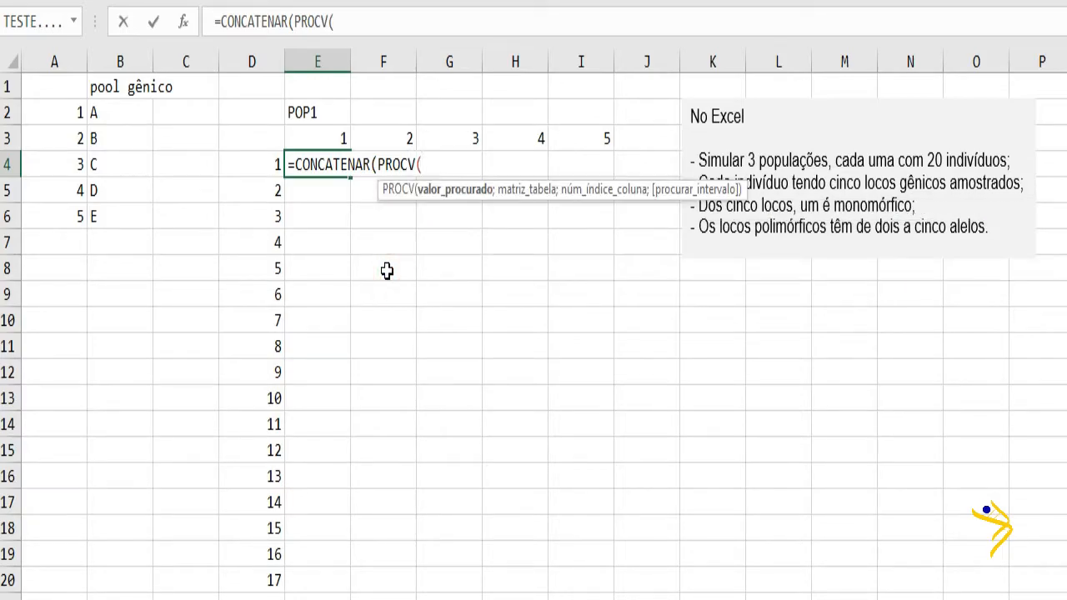
pyautogui.write('ALE')
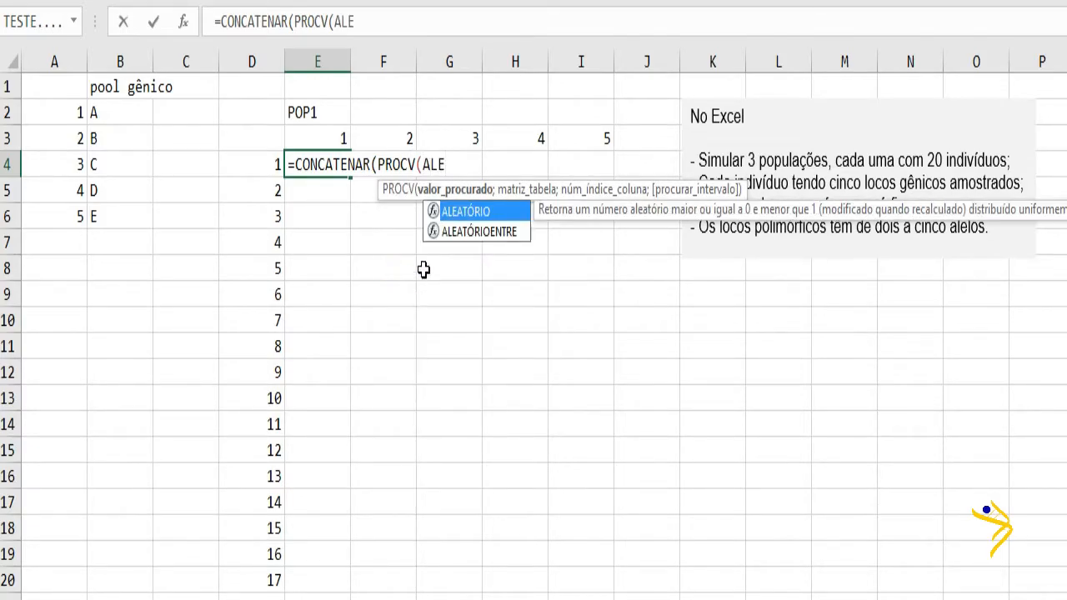
pyautogui.doubleClick(435, 234)
pyautogui.write('1')
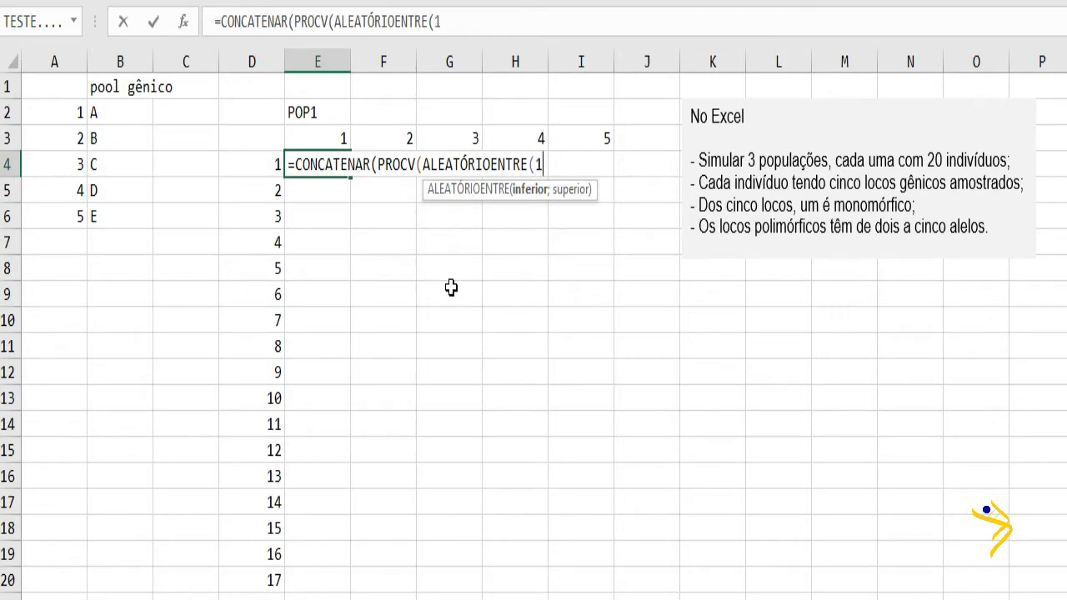
pyautogui.write(';5)')
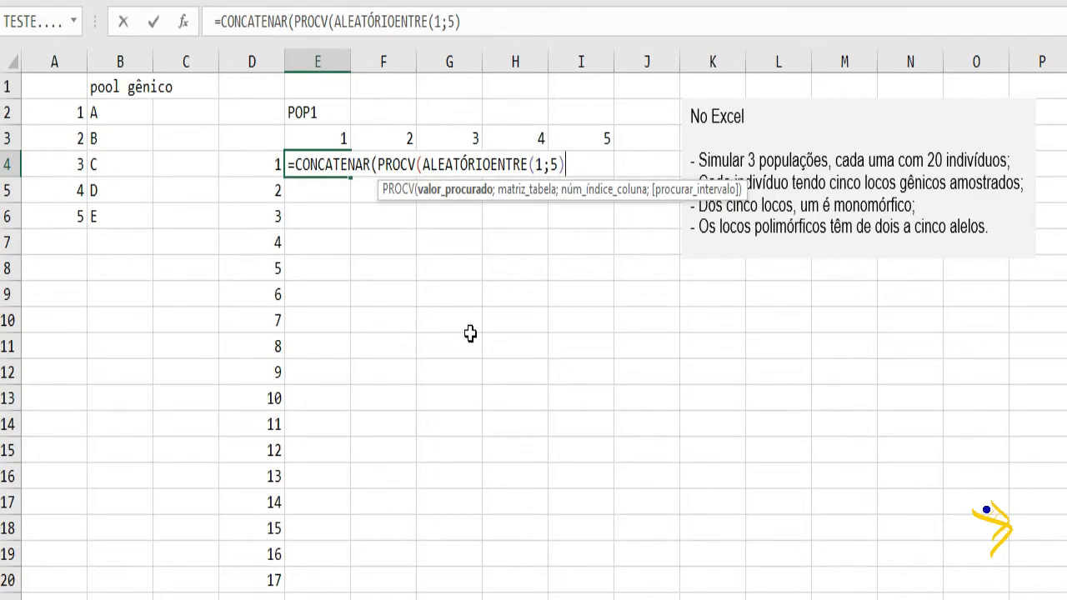
# Set the PROCV lookup table to A2:B6 with column index 2 and close the function
pyautogui.write(';')
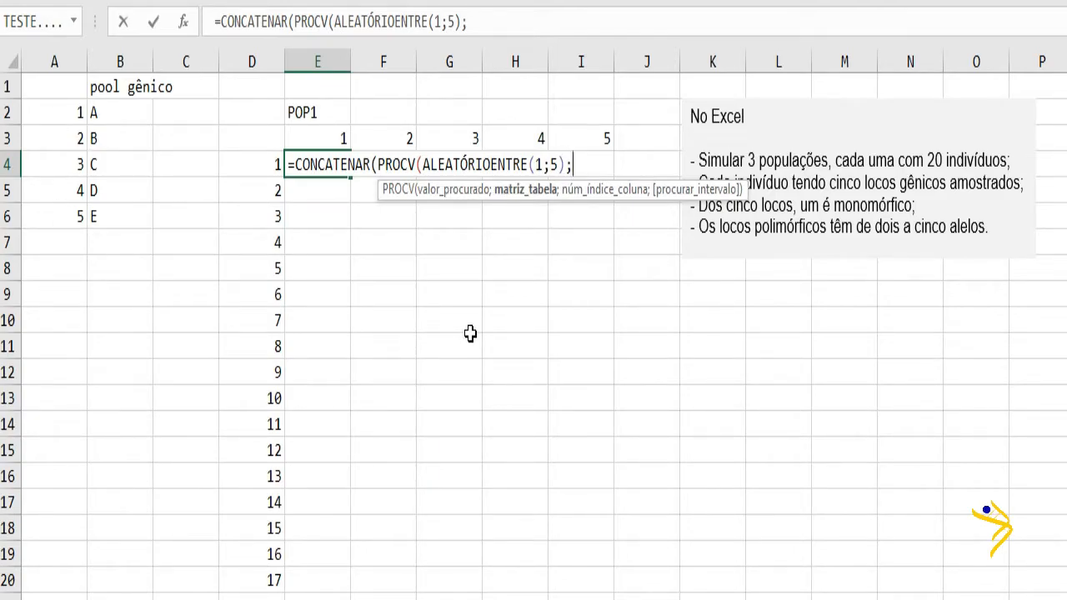
pyautogui.moveTo(65, 111); pyautogui.dragTo(108, 219)
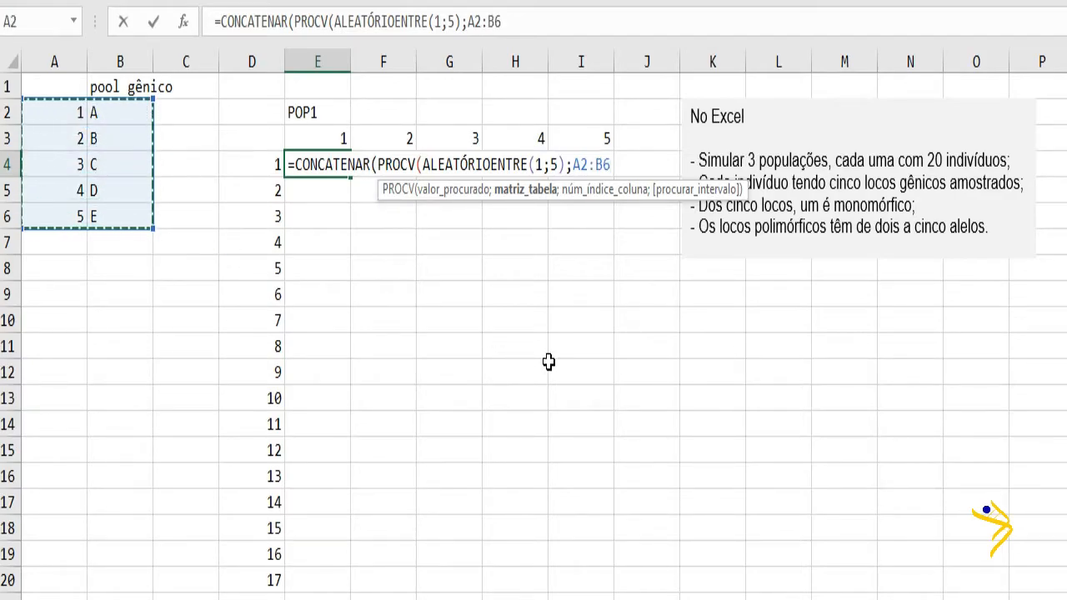
pyautogui.write(';')
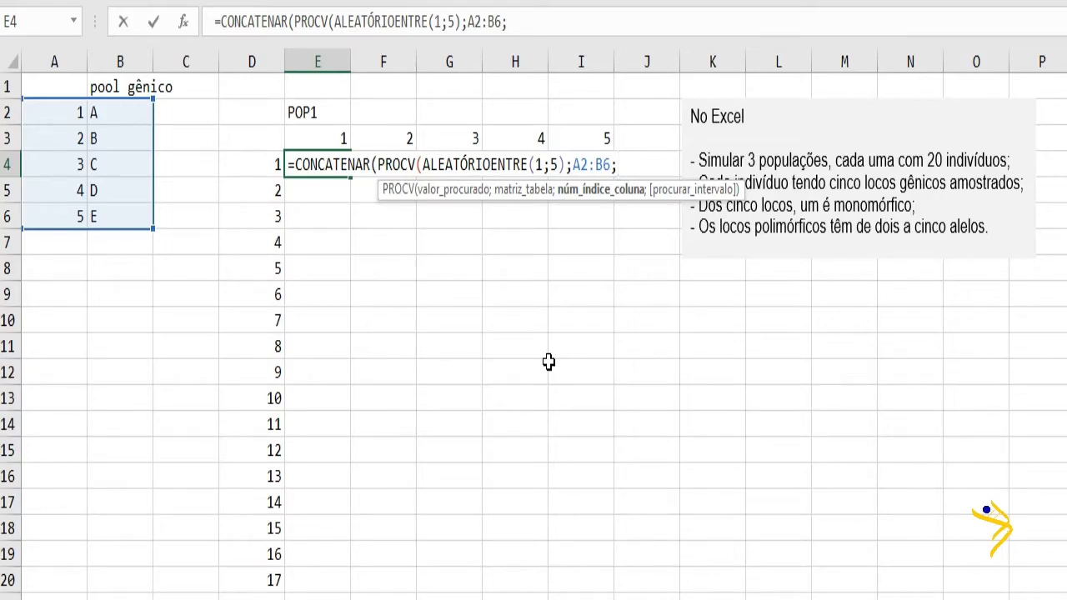
pyautogui.write('2);')
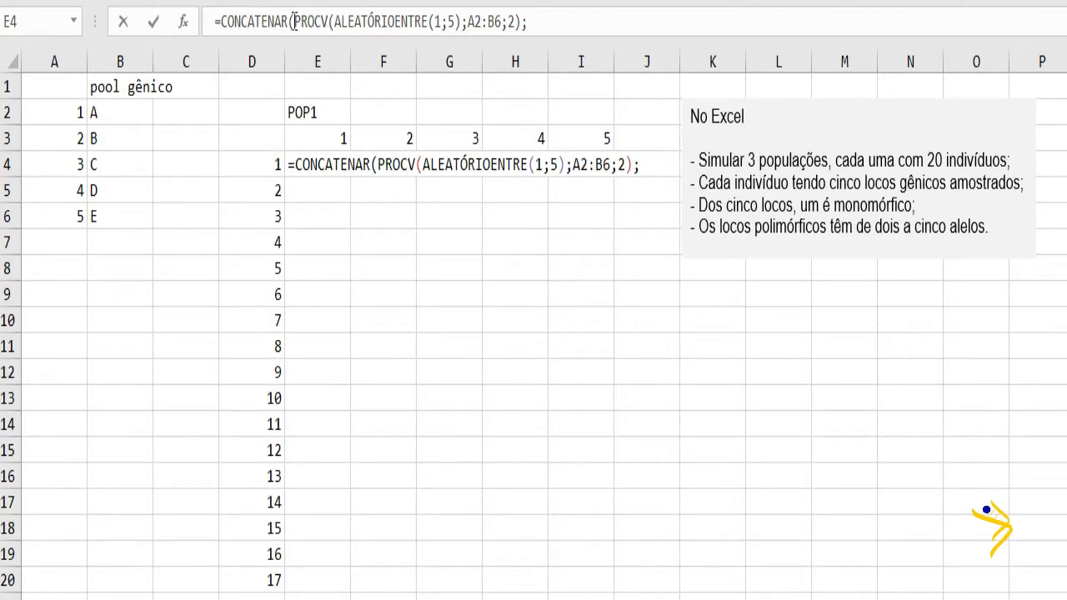
# Add a second PROCV(ALEATÓRIOENTRE(1;5);A2:B6;2) as the formula's other text and complete the formula in E4
pyautogui.write('PROCV(ALEATÓRIOENTRE(1;5);A2:B6;2)')
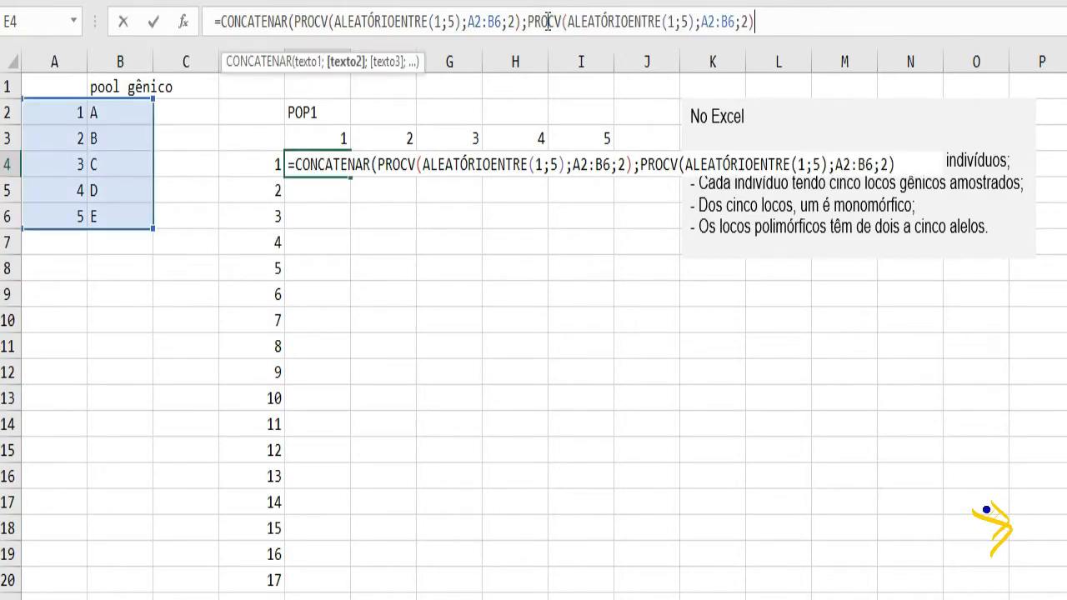
pyautogui.write(')')
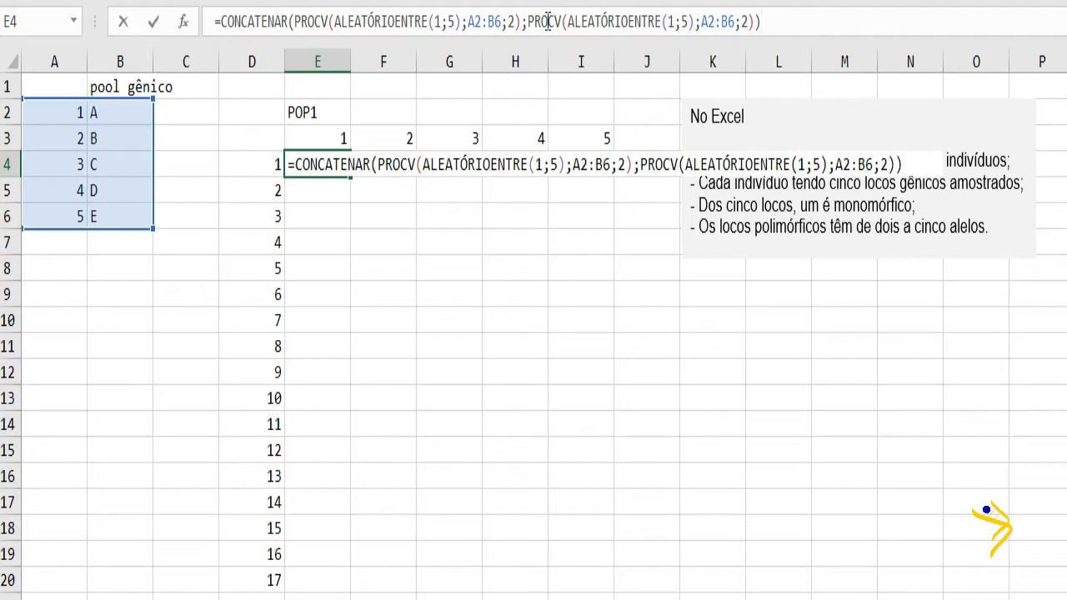
pyautogui.press('Return')
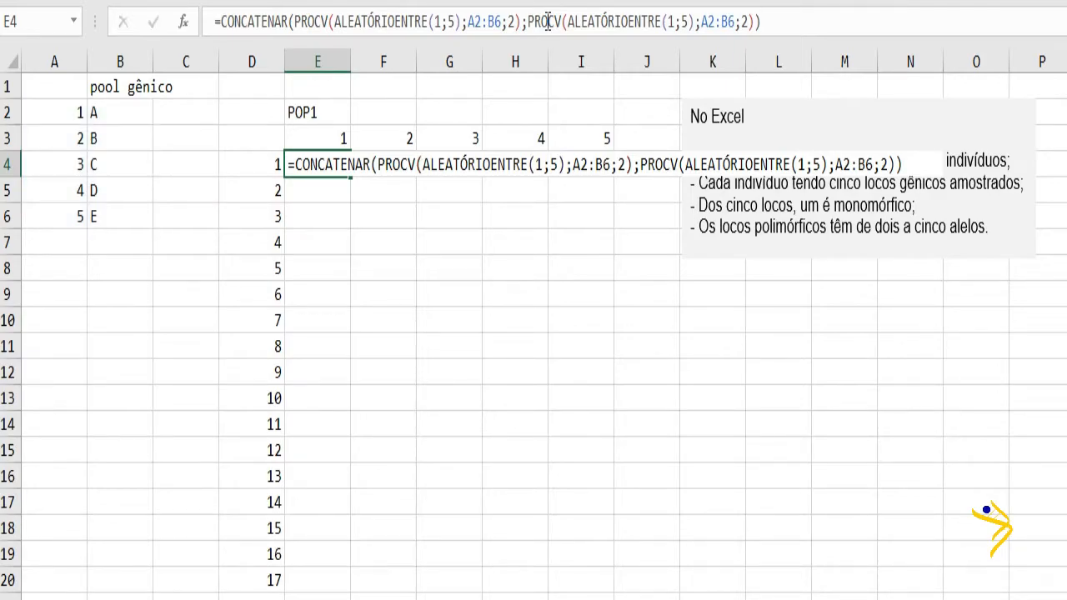
# Make the first PROCV lookup table in the E4 formula absolute as $A$2:$B$6
pyautogui.click(307, 164)
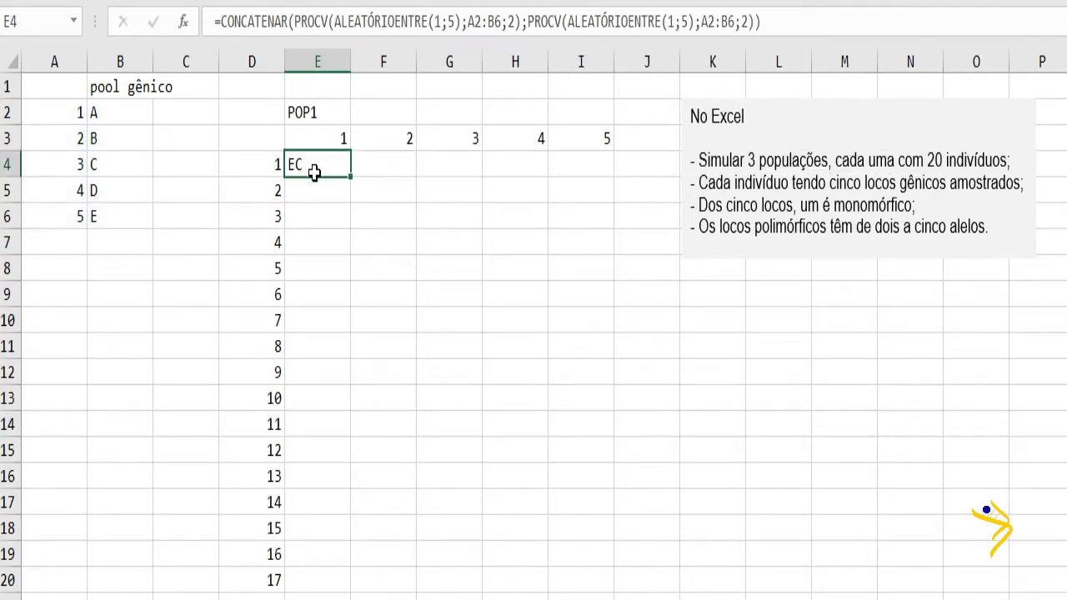
pyautogui.click(476, 30)
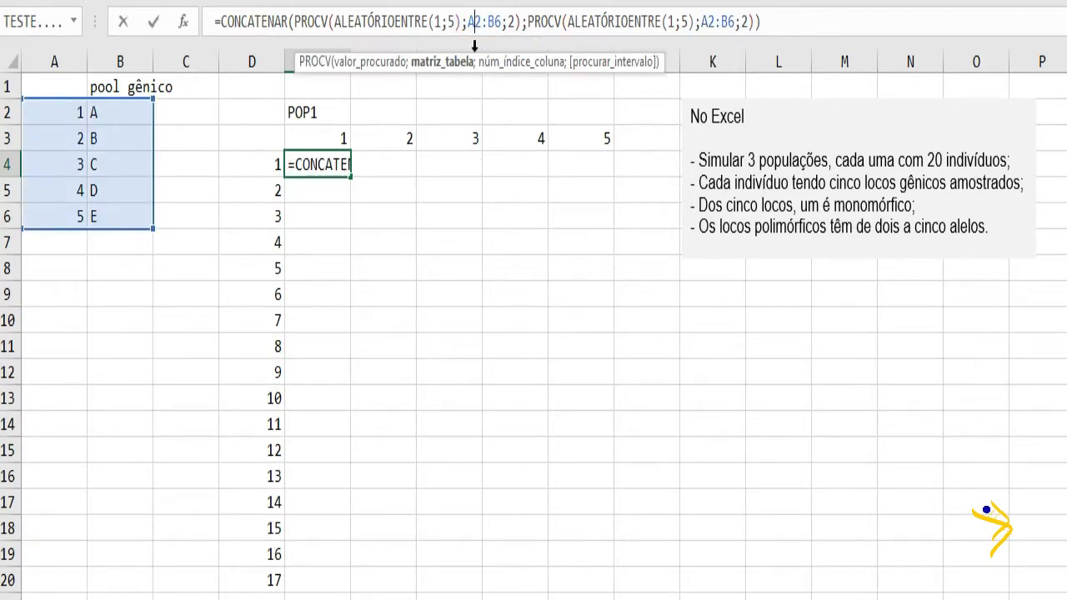
pyautogui.write('$')
pyautogui.click(481, 20)
pyautogui.write('$')
pyautogui.click(502, 20)
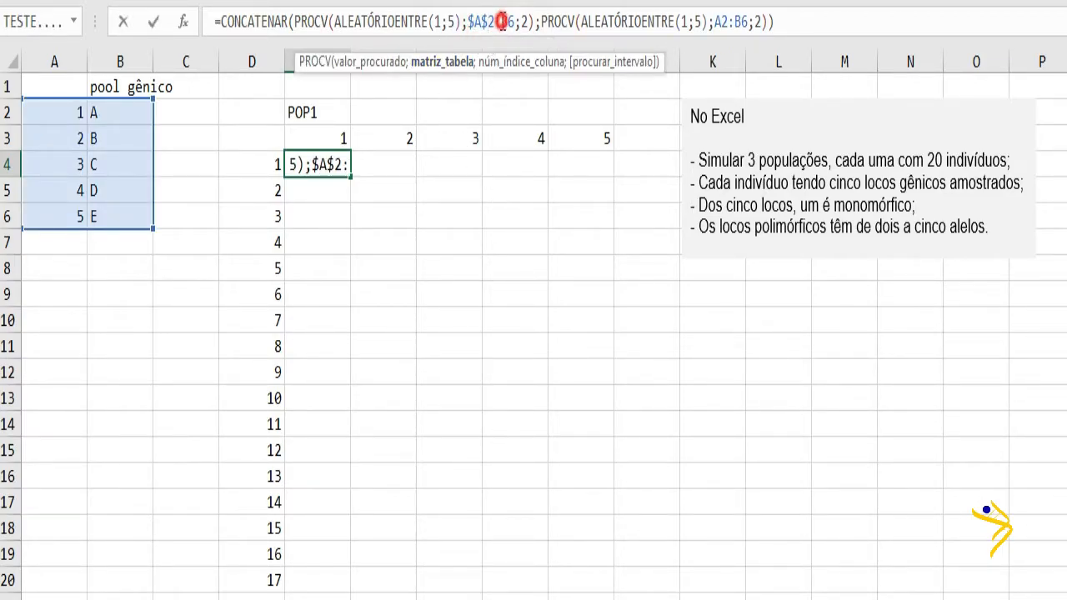
pyautogui.write('$')
pyautogui.click(518, 21)
pyautogui.write('$B$')
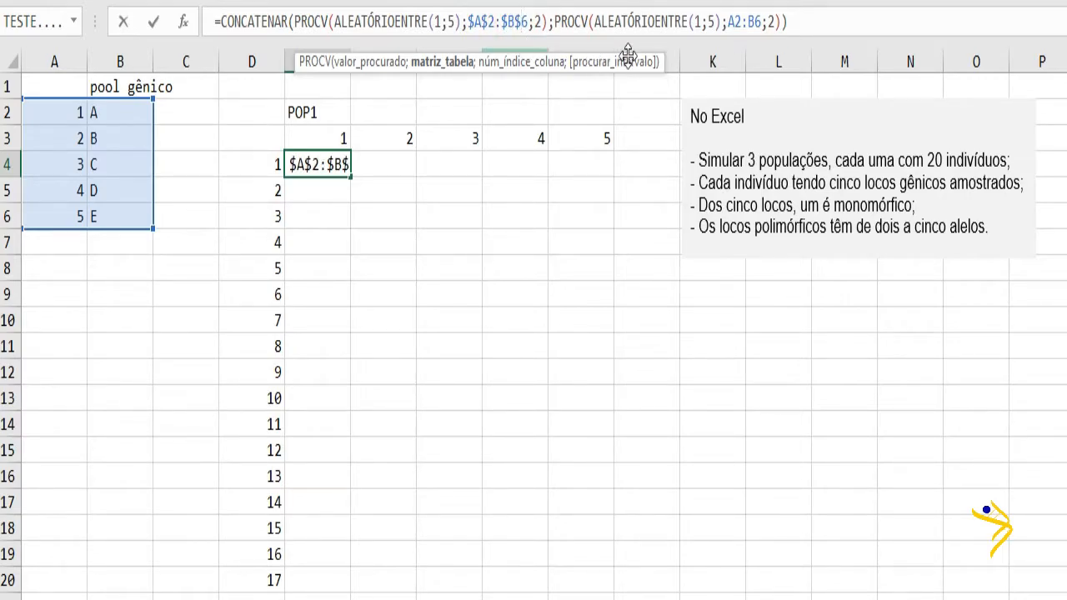
# Make the second PROCV lookup table in E4 absolute as $A$2:$B$6 and confirm the formula
pyautogui.click(724, 22)
pyautogui.write('$')
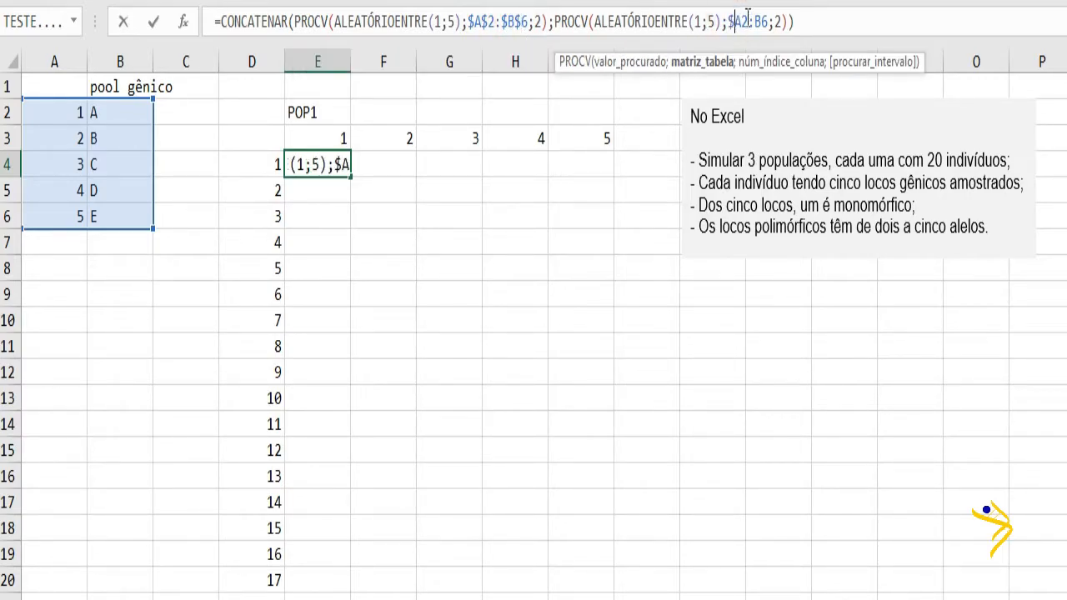
pyautogui.click(741, 21)
pyautogui.write('$')
pyautogui.click(760, 22)
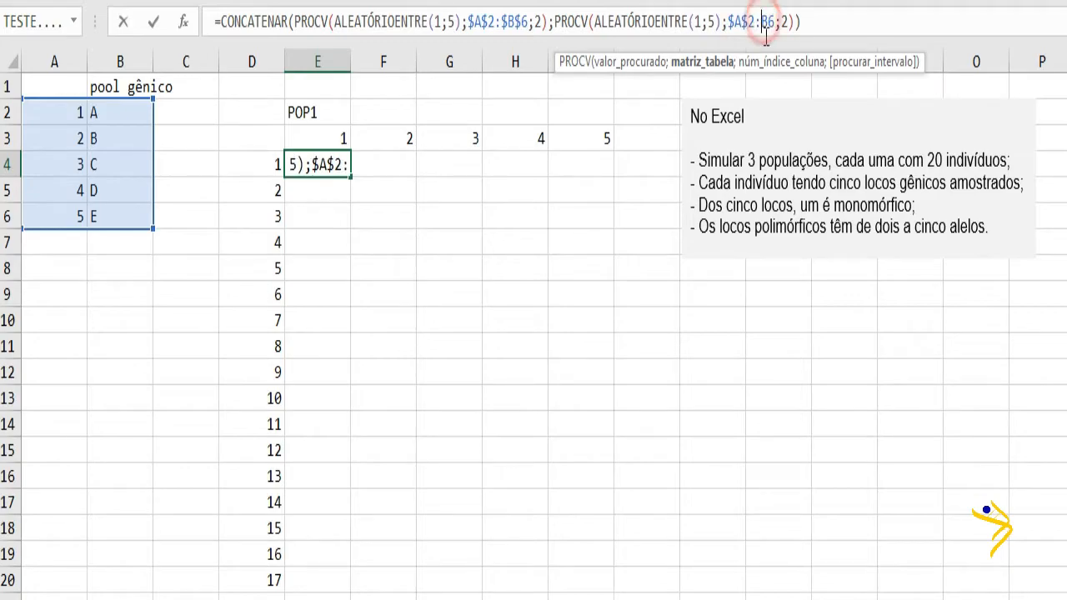
pyautogui.write('$')
pyautogui.click(774, 22)
pyautogui.write('$B$')
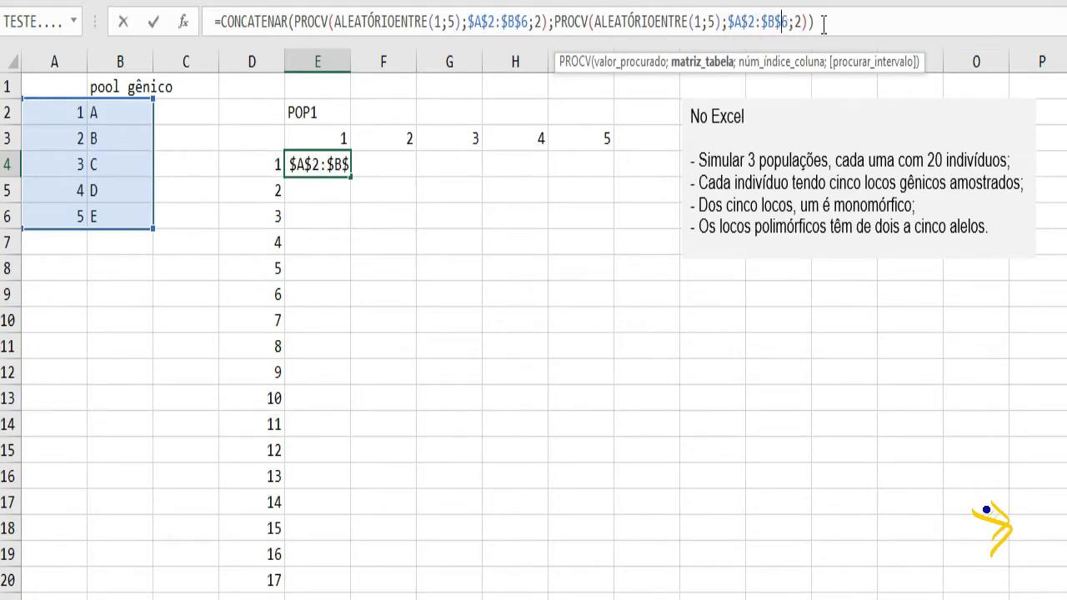
pyautogui.click(825, 24)
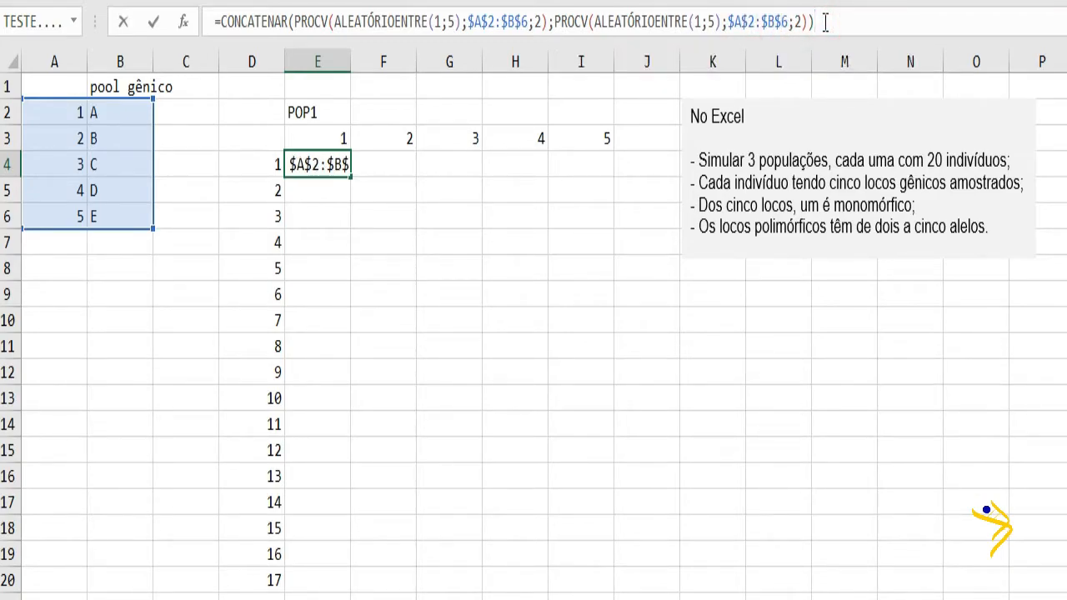
pyautogui.press('Return')
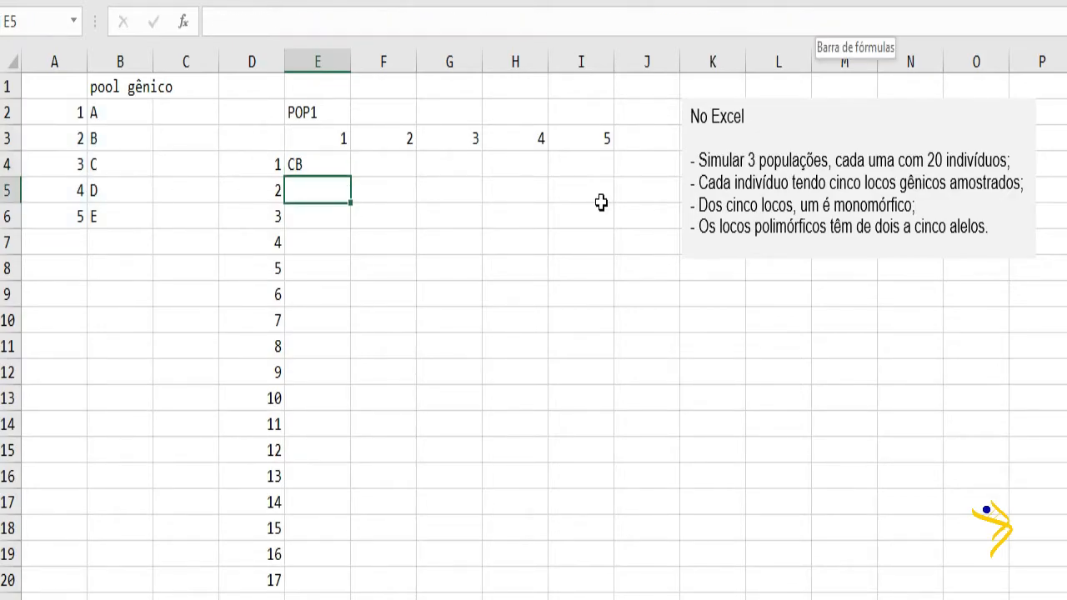
# Fill the E4 genotype formula down the locus 1 column for all 20 individuals
pyautogui.click(310, 171)
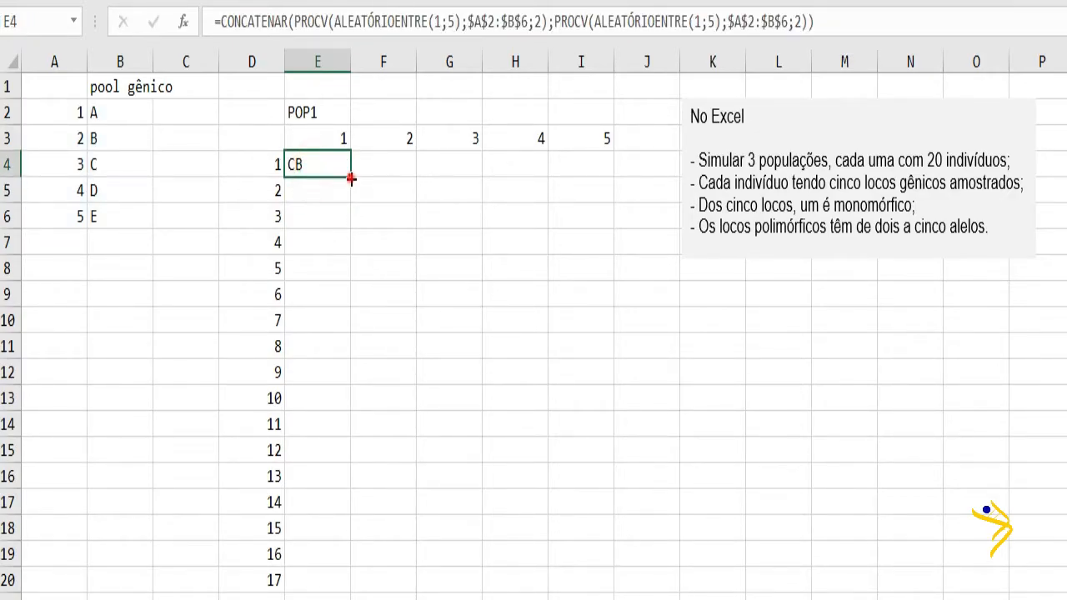
pyautogui.doubleClick(351, 178)
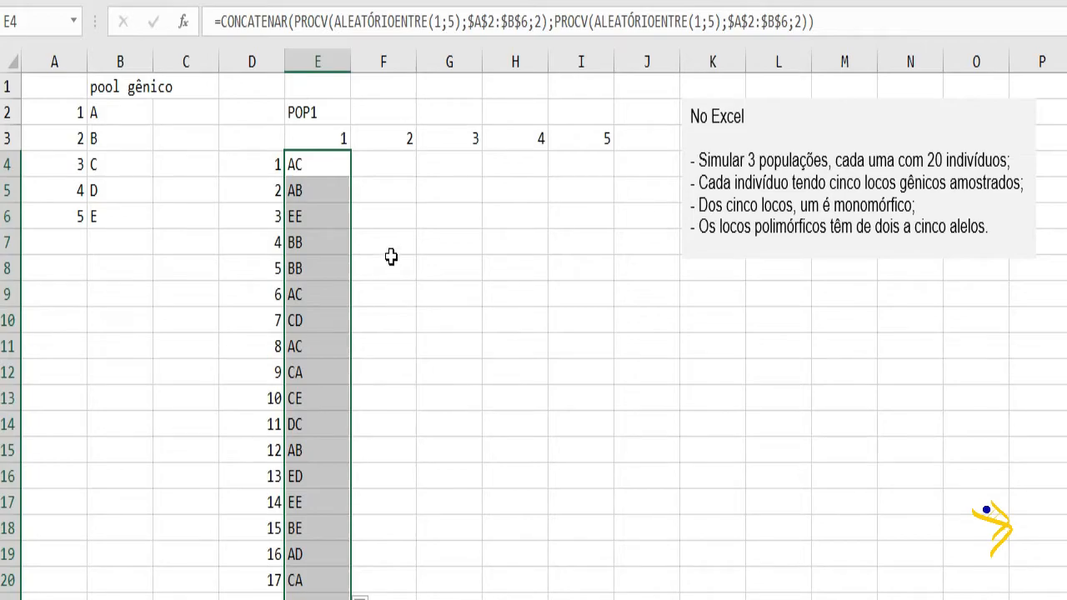
pyautogui.scroll(-2, 391, 255)
pyautogui.scroll(2, 391, 254)
# Enter the monomorphic genotype AA in F4 and fill it down the locus 2 column for all 20 individuals
pyautogui.press('Right')
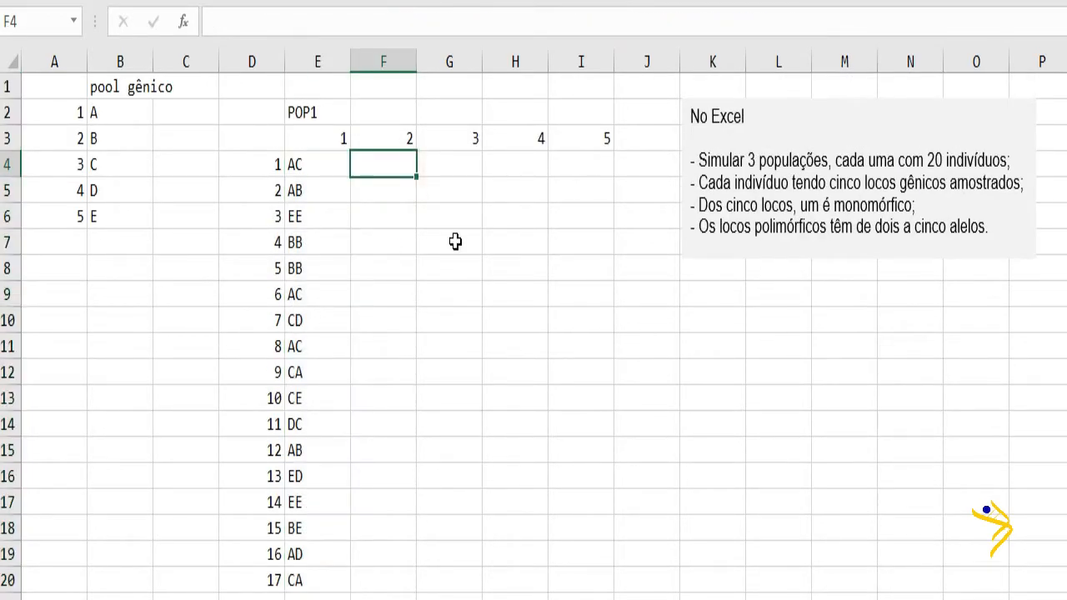
pyautogui.press('F2')
pyautogui.write('AA')
pyautogui.doubleClick(416, 177)
pyautogui.scroll(-2, 464, 248)
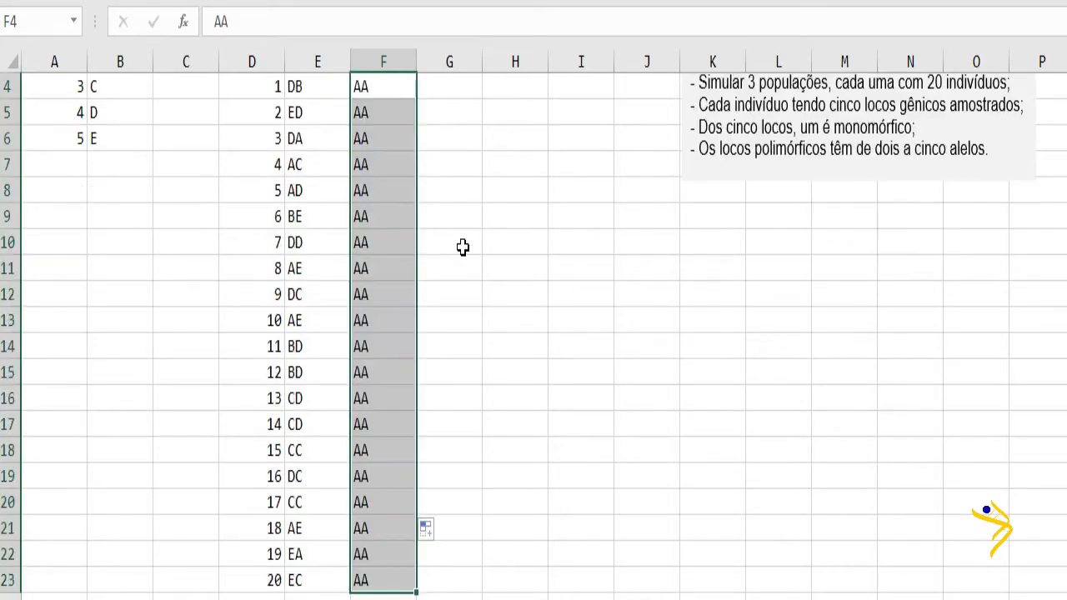
pyautogui.scroll(2, 464, 247)
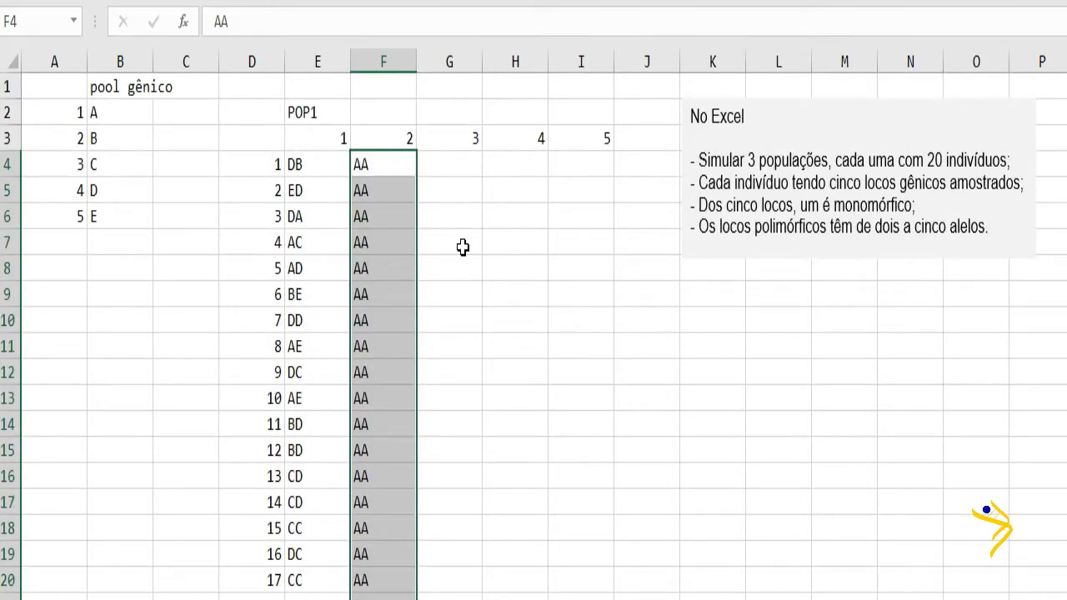
# Copy the genotype formula from E4 into G4 for locus 3
pyautogui.click(447, 168)
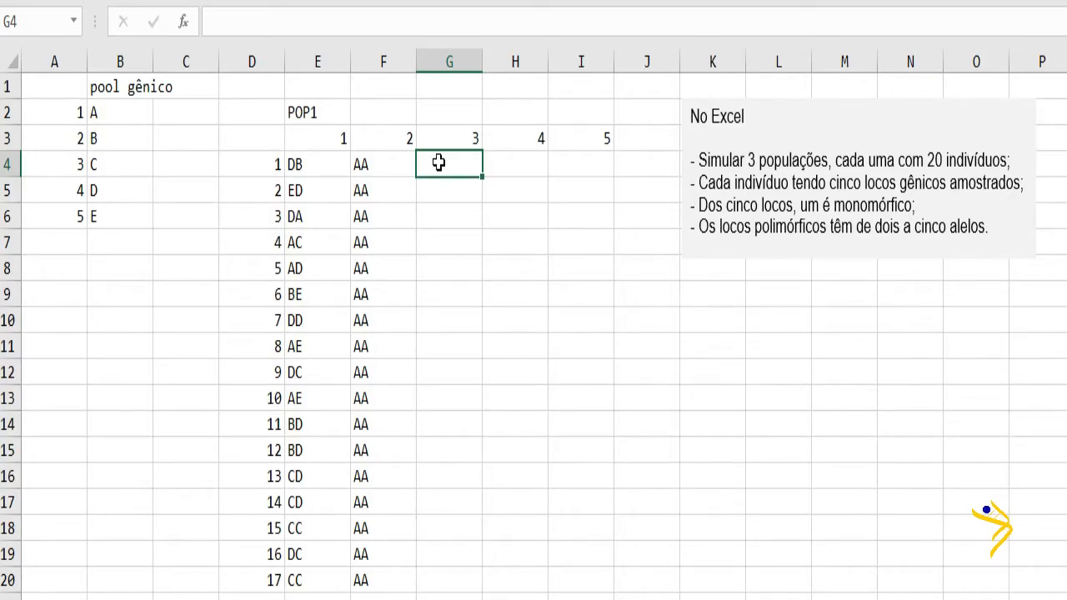
pyautogui.click(331, 163)
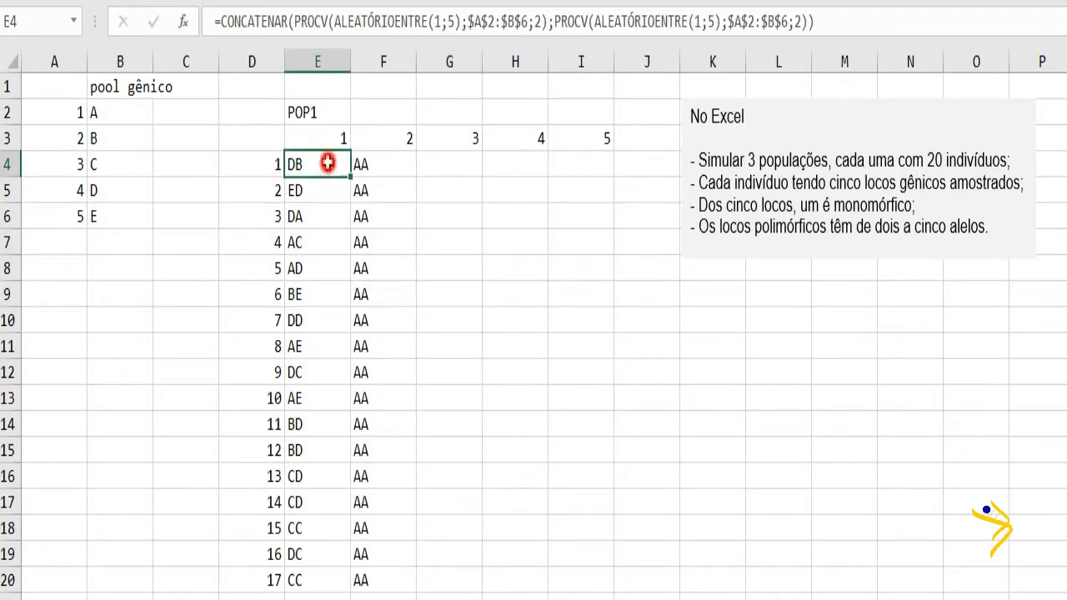
pyautogui.hotkey('ctrl', 'c')
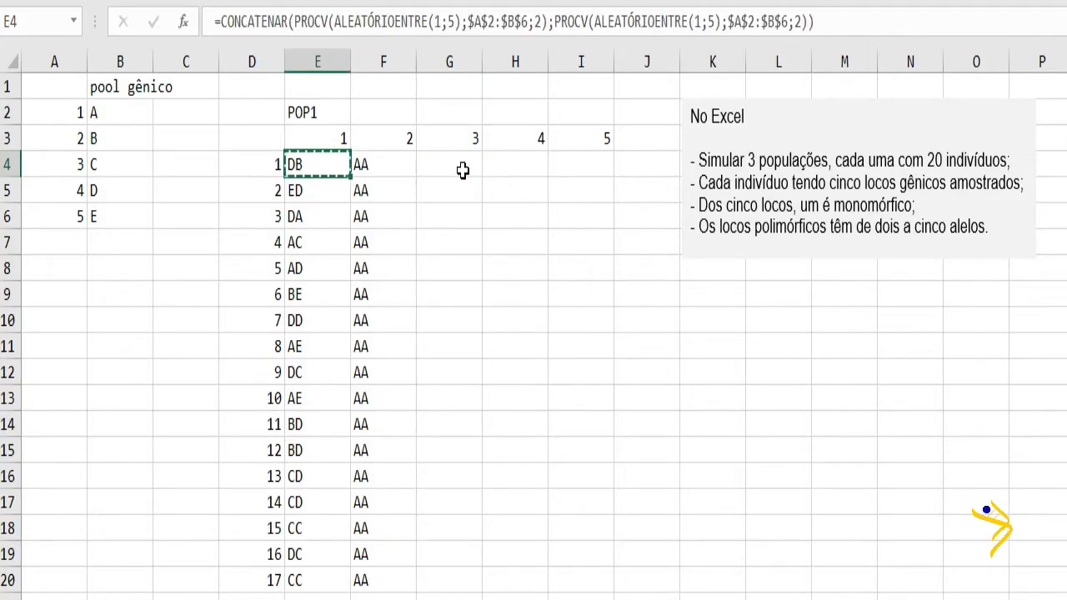
pyautogui.click(458, 167)
pyautogui.hotkey('ctrl', 'v')
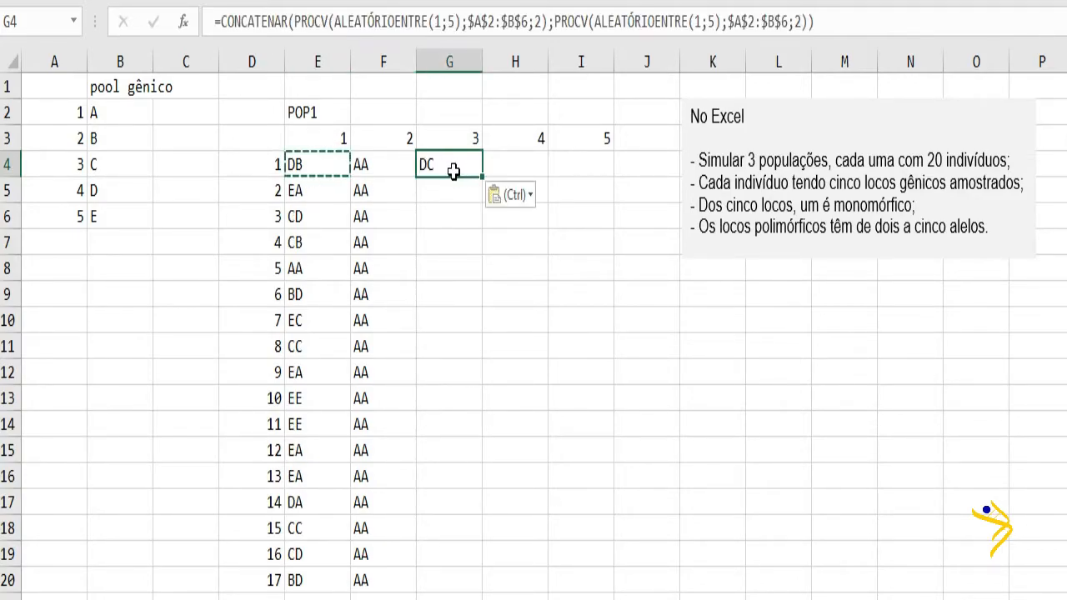
# Set the upper limit of both ALEATÓRIOENTRE functions in the G4 formula to 2
pyautogui.click(431, 27)
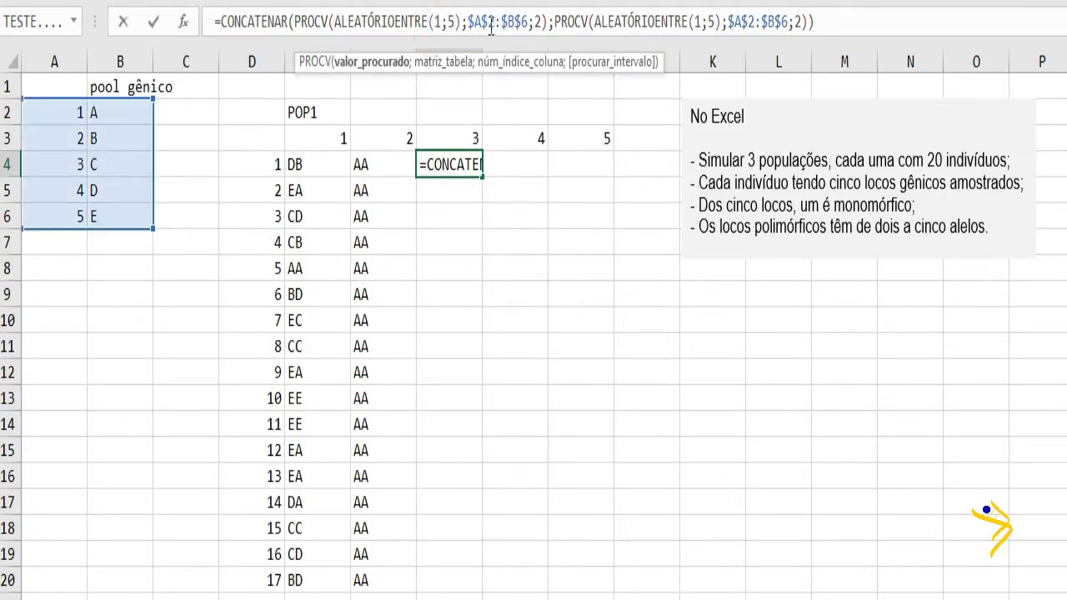
pyautogui.doubleClick(452, 22)
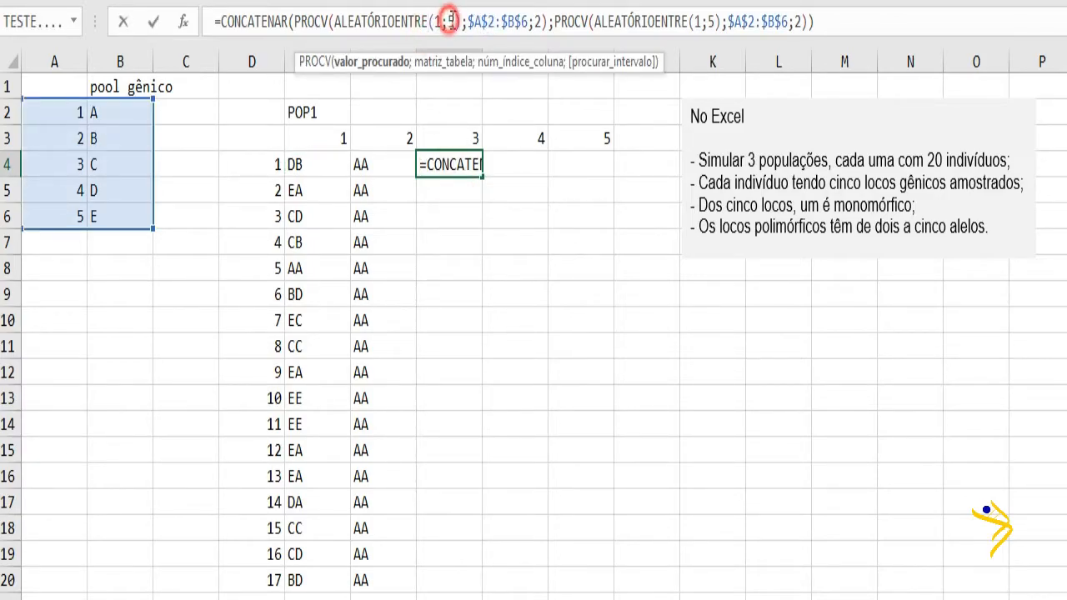
pyautogui.write('2')
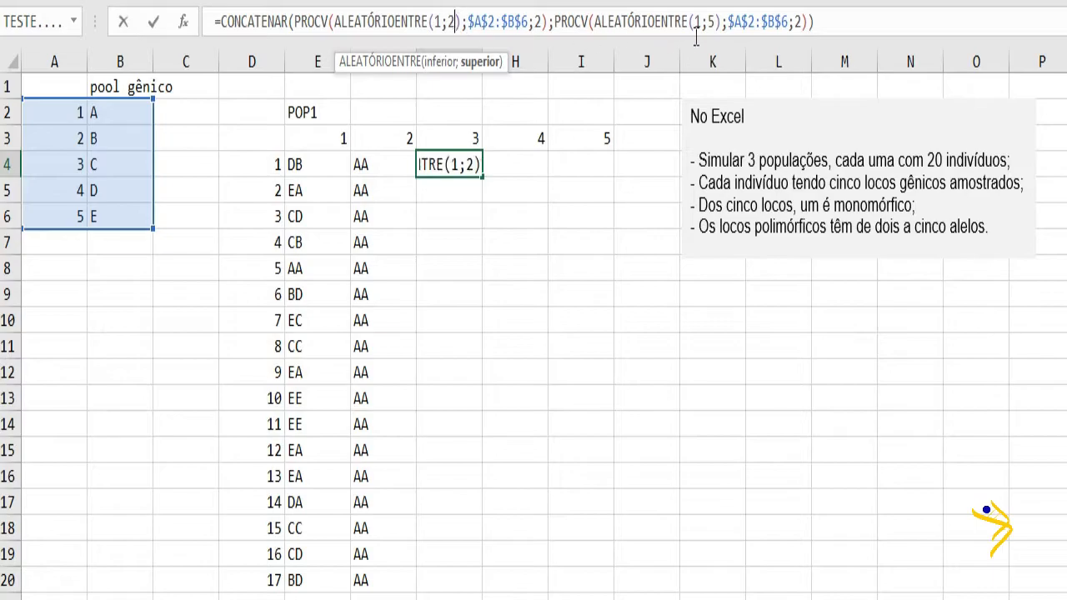
pyautogui.doubleClick(707, 22)
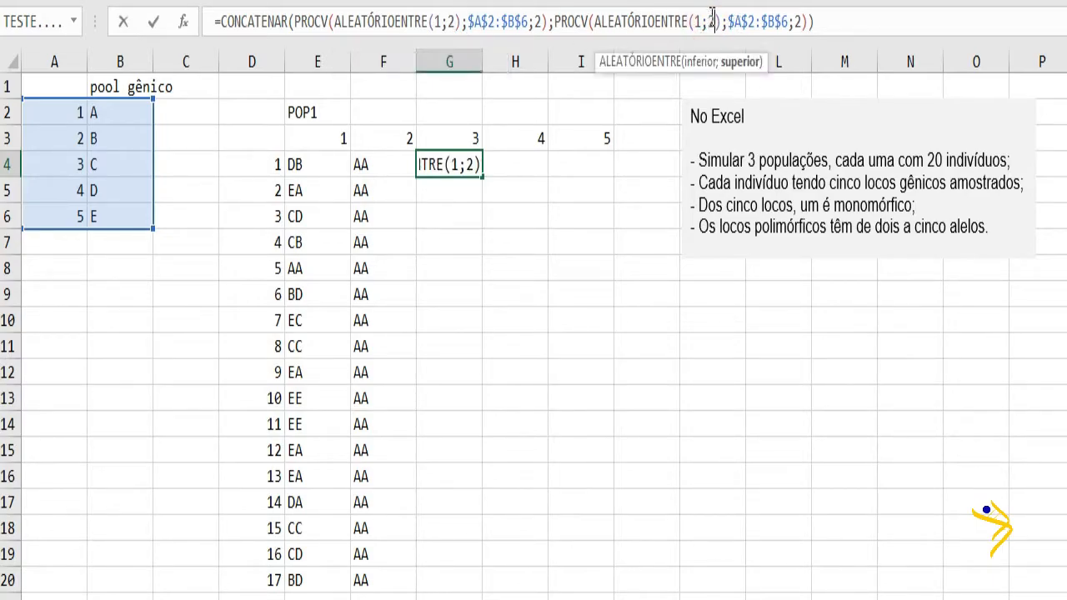
pyautogui.write('2')
# Shorten both PROCV lookup tables in G4 to $A$2:$B$3 and confirm the formula
pyautogui.doubleClick(492, 22)
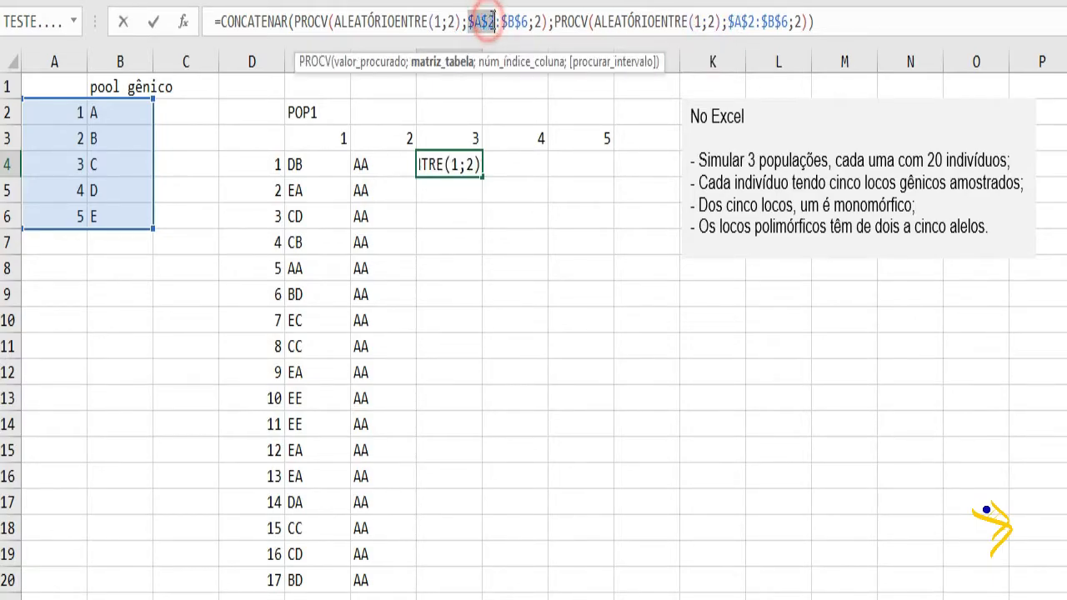
pyautogui.write('2')
pyautogui.doubleClick(527, 22)
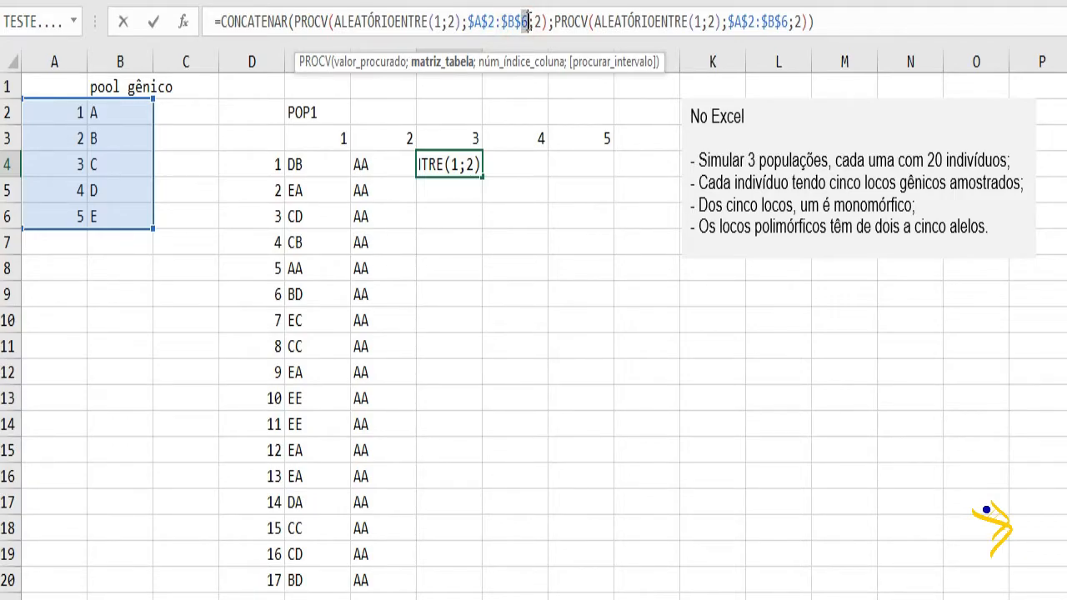
pyautogui.write('3')
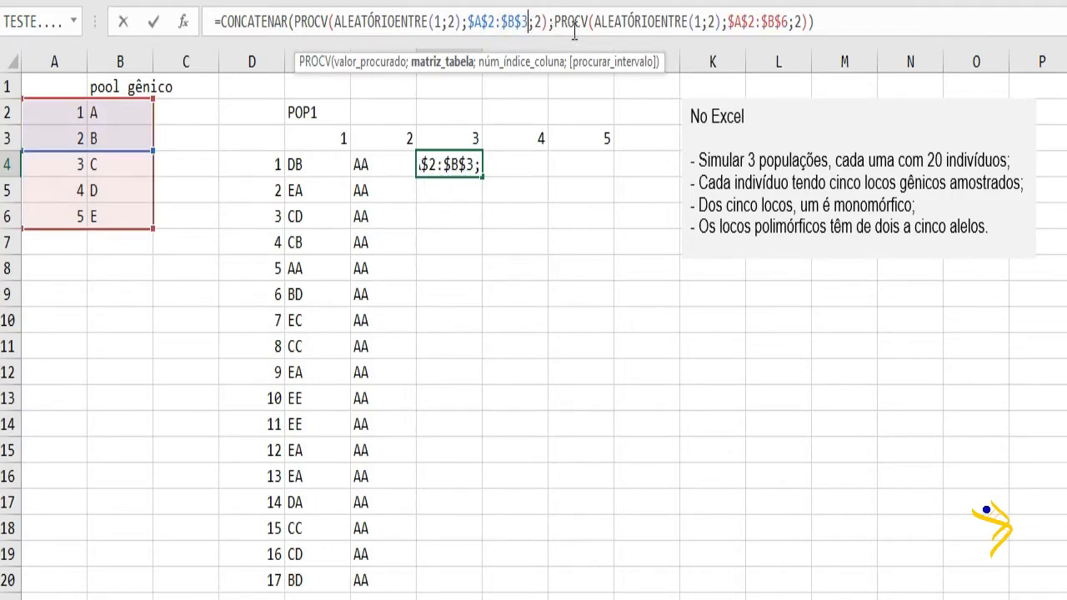
pyautogui.doubleClick(785, 21)
pyautogui.write('3')
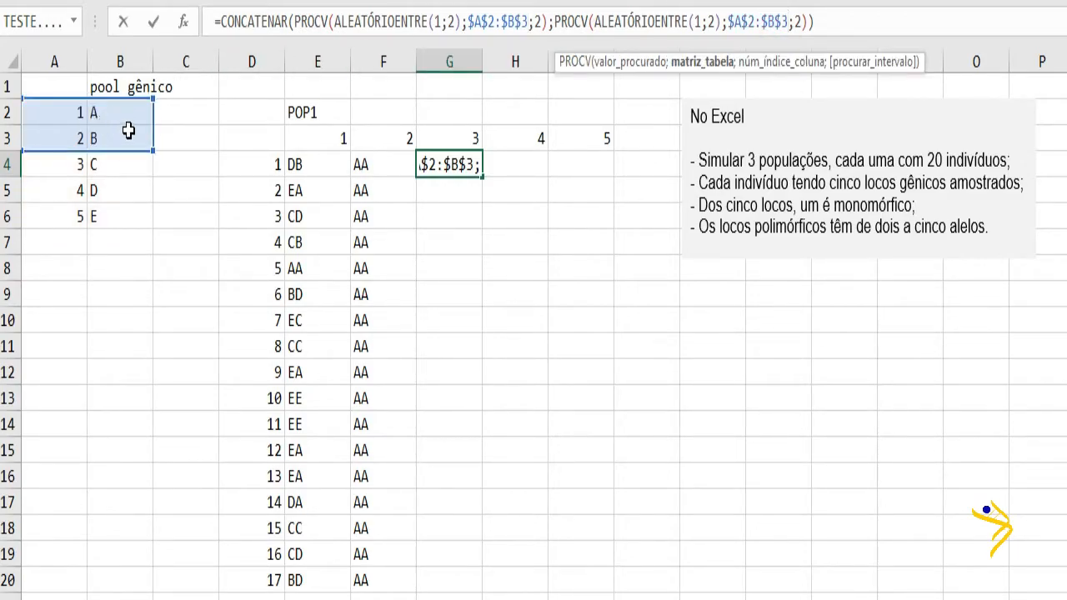
pyautogui.press('Return')
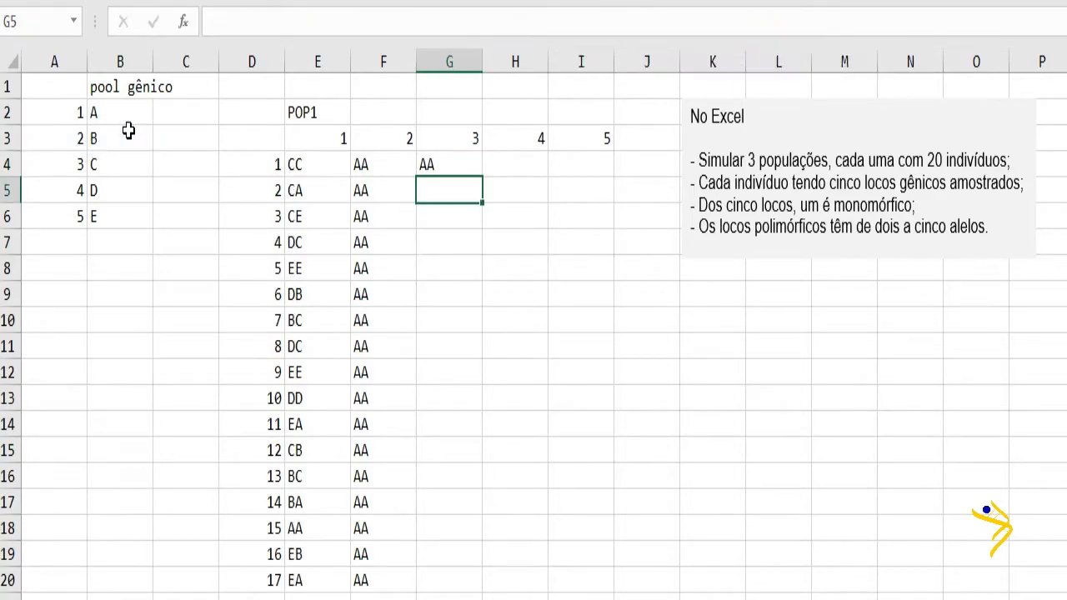
# Fill the two-allele formula in G4 down the locus 3 column for all 20 individuals
pyautogui.click(446, 165)
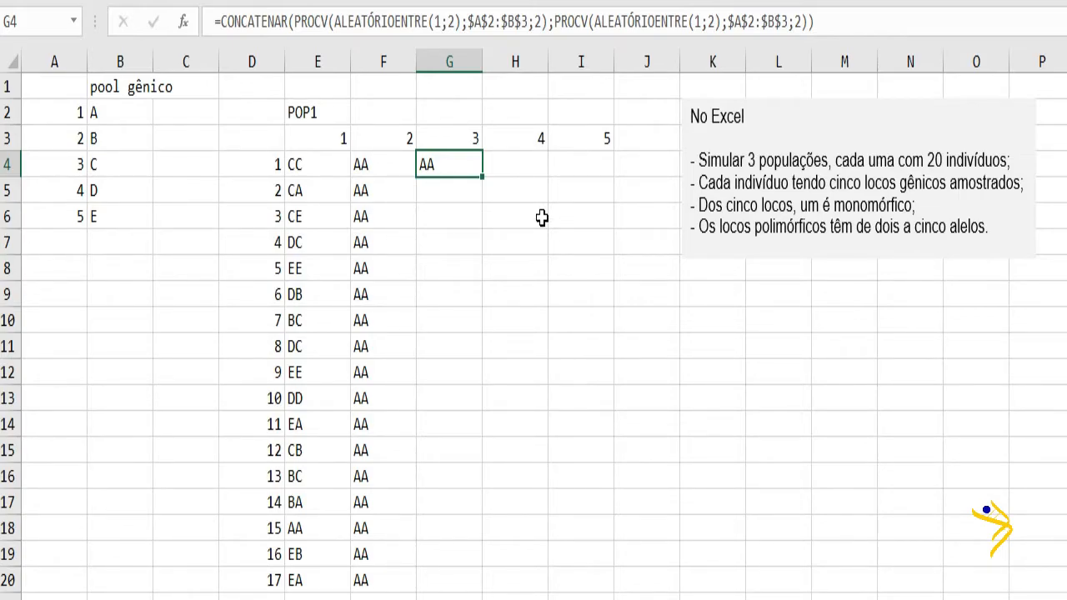
pyautogui.doubleClick(482, 177)
pyautogui.scroll(-3, 552, 280)
pyautogui.scroll(3, 552, 281)
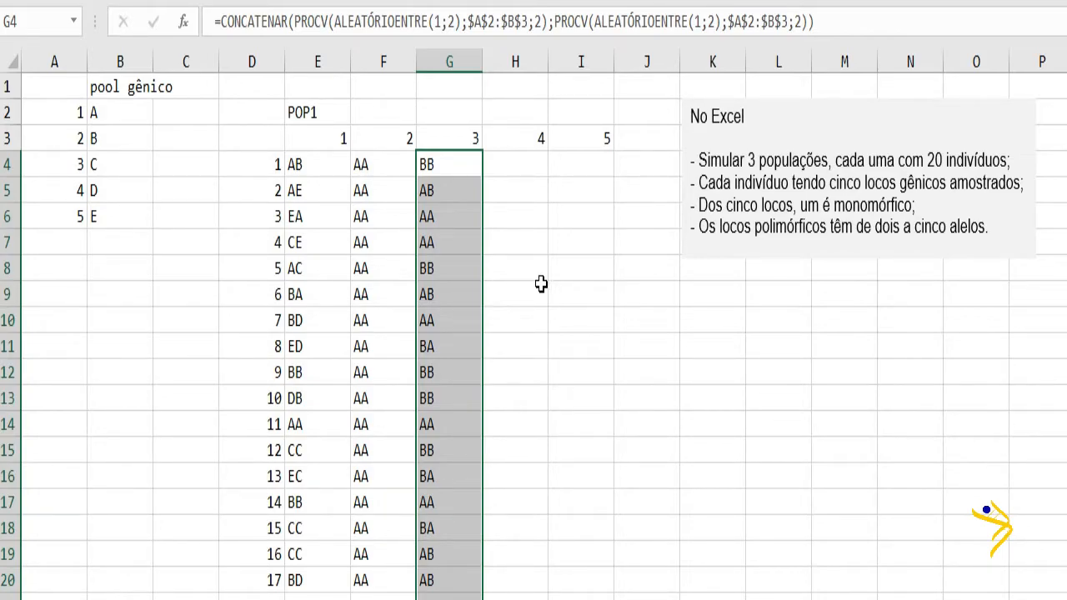
# Copy the two-allele genotype formula from G4 into H4 for locus 4
pyautogui.click(513, 165)
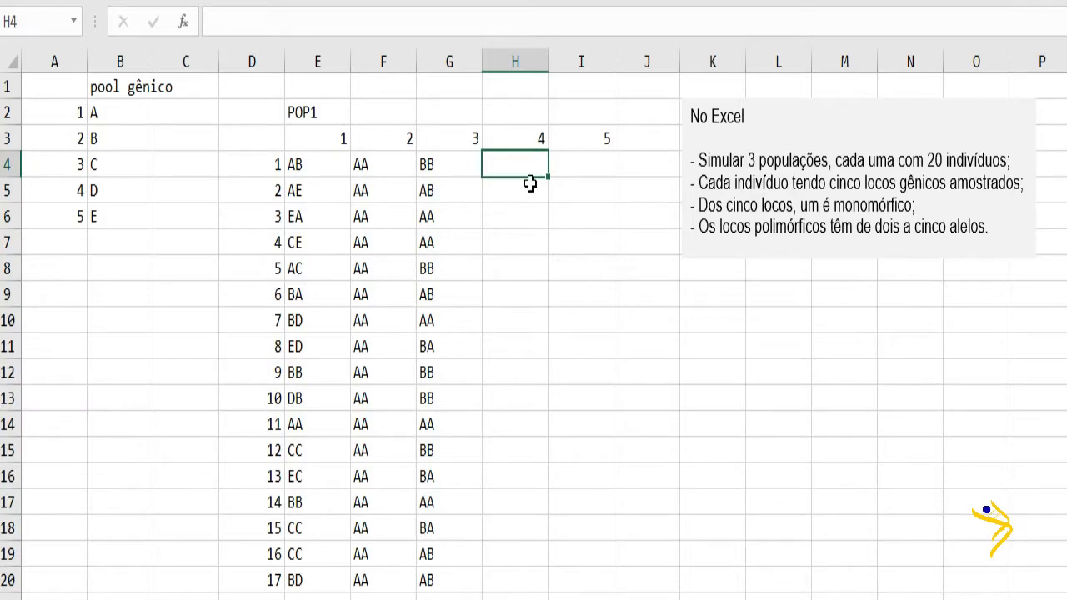
pyautogui.click(471, 166)
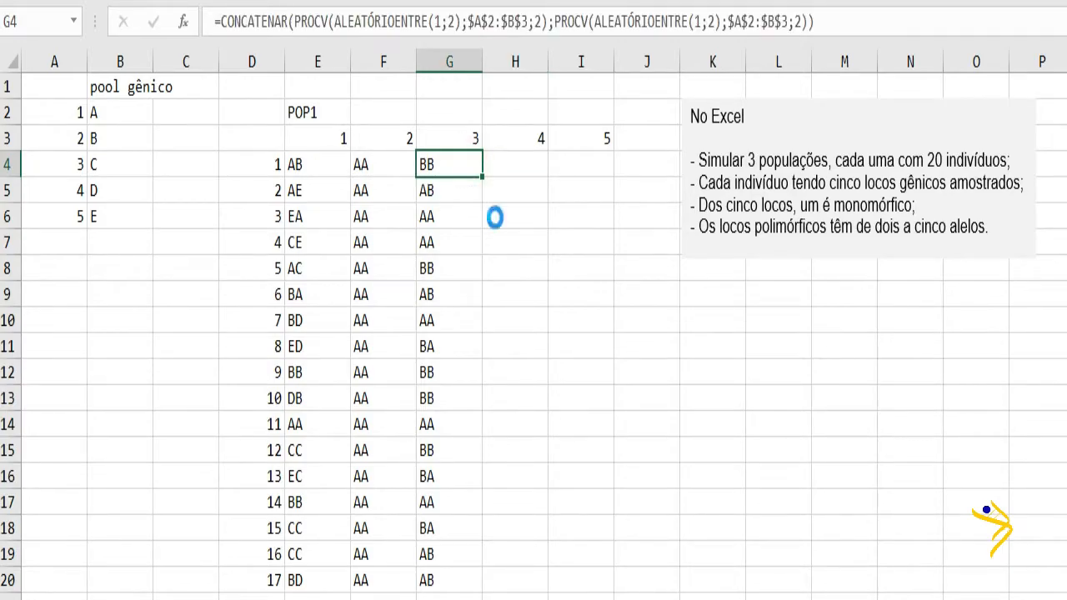
pyautogui.hotkey('ctrl', 'c')
pyautogui.click(522, 170)
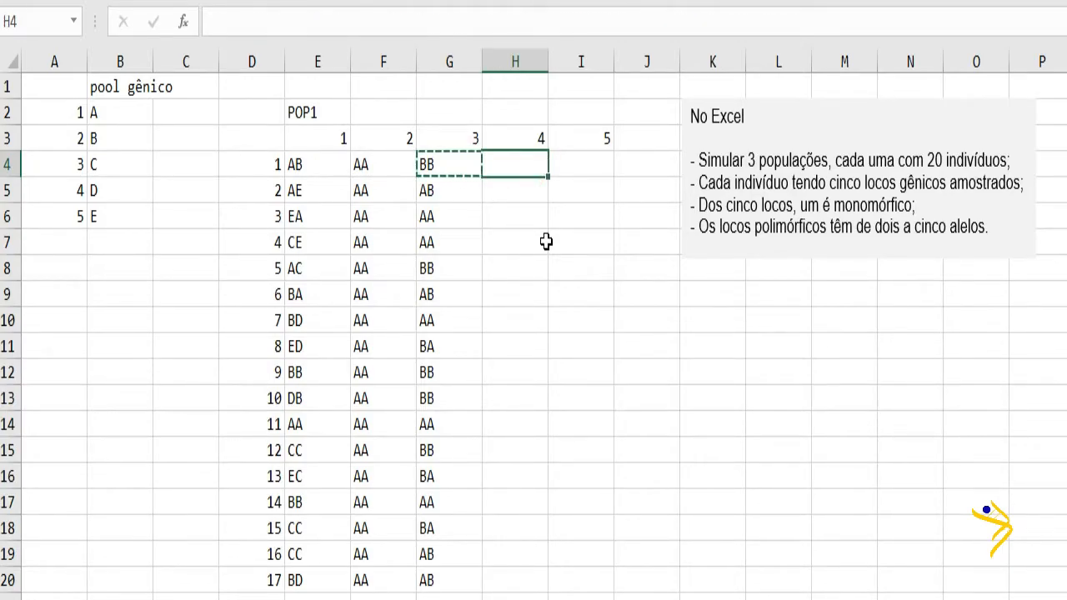
pyautogui.hotkey('ctrl', 'v')
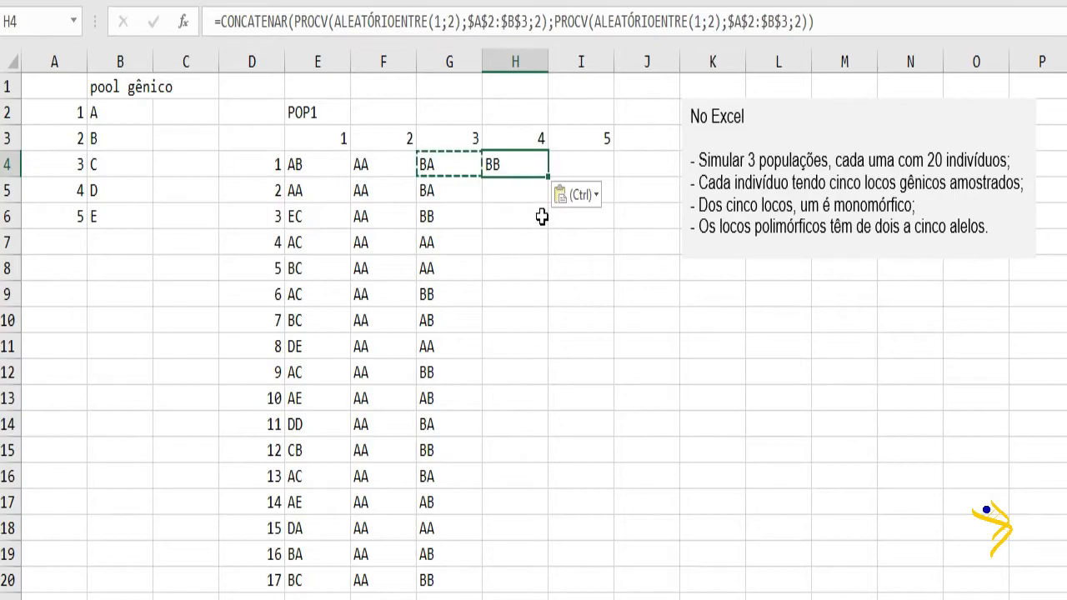
# Set the upper limit of both ALEATÓRIOENTRE functions in the H4 formula to 3
pyautogui.click(450, 23)
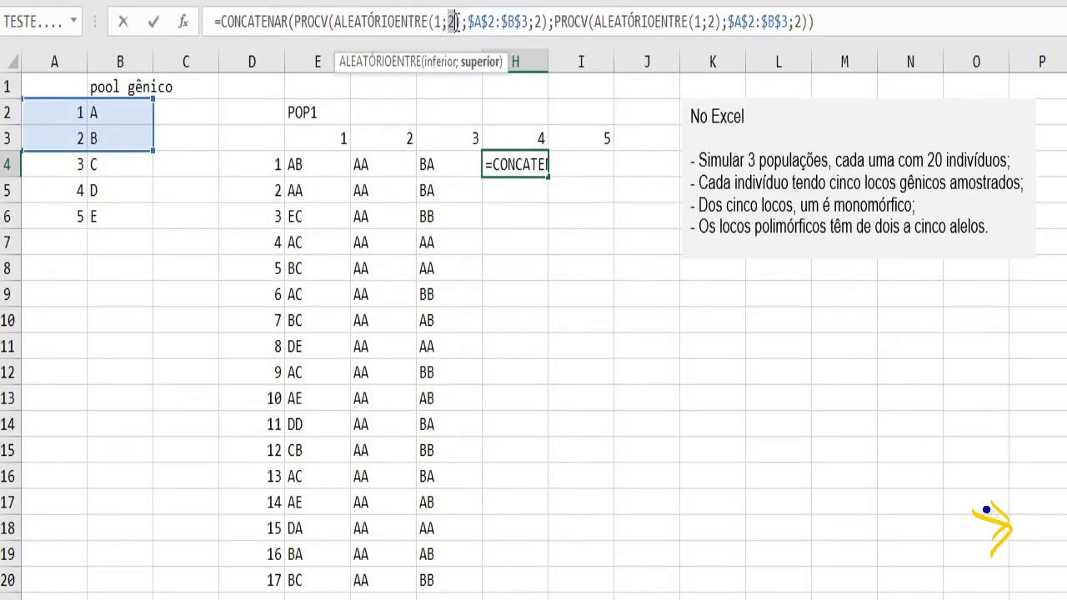
pyautogui.press('BackSpace')
pyautogui.write('3')
pyautogui.click(711, 22)
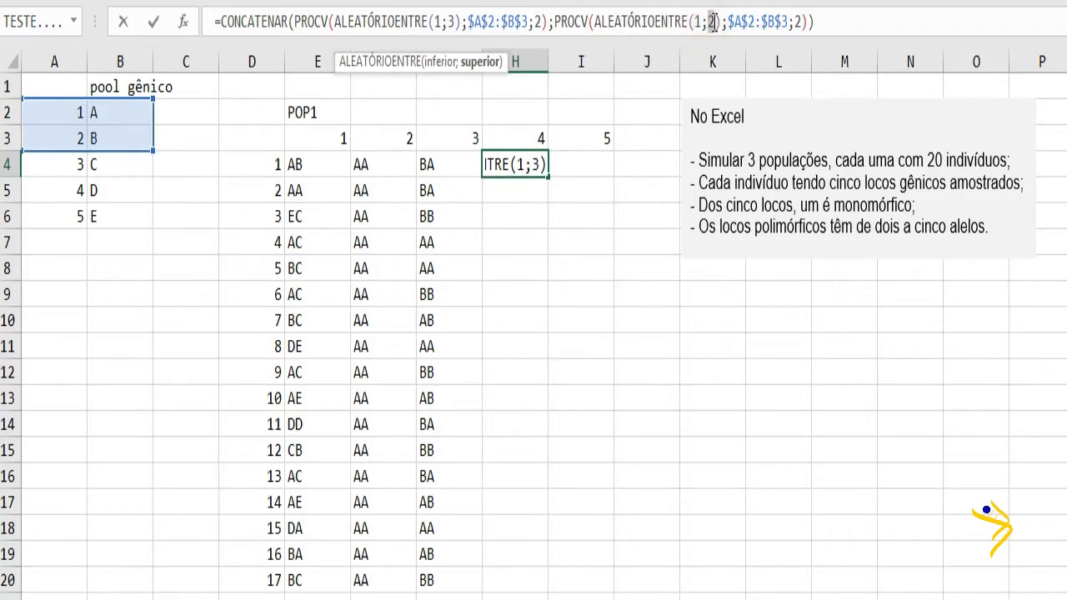
pyautogui.press('BackSpace')
pyautogui.write('3')
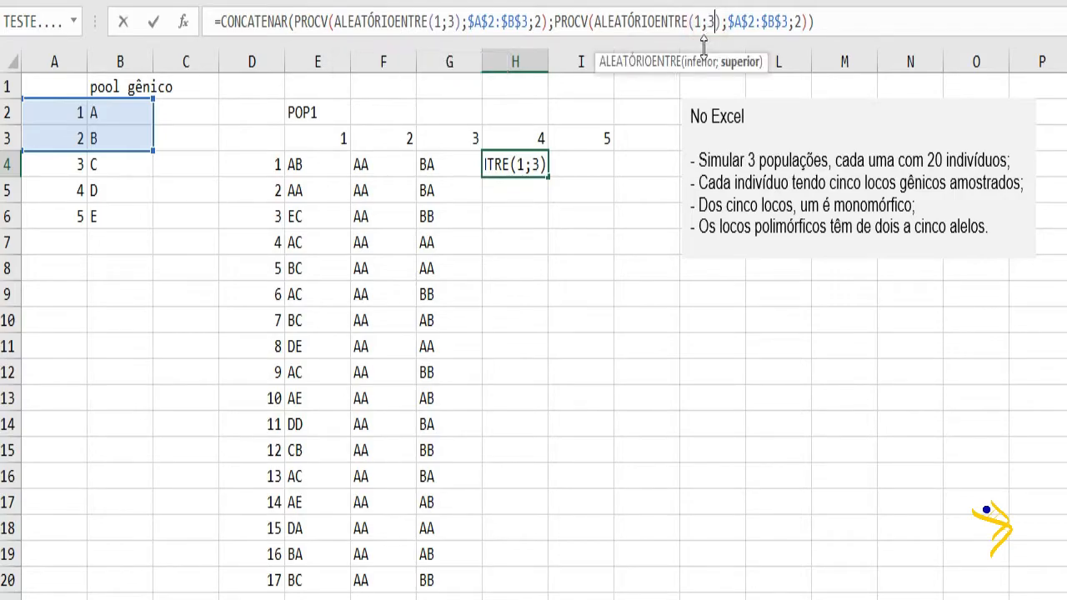
# Extend both PROCV lookup tables in H4 to $A$2:$B$4 and fill the formula down the locus 4 column for all 20 individuals
pyautogui.click(529, 23)
pyautogui.press('BackSpace')
pyautogui.write('4')
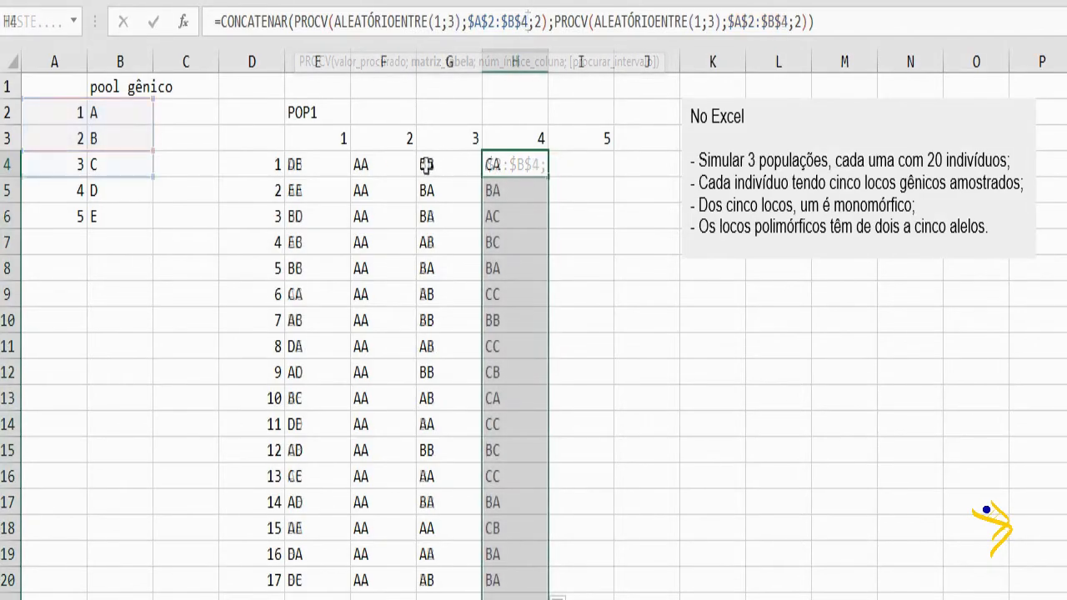
# Copy the five-allele genotype formula from E4 into I4 and fill it down the locus 5 column for all 20 individuals
pyautogui.click(333, 164)
pyautogui.hotkey('ctrl', 'c')
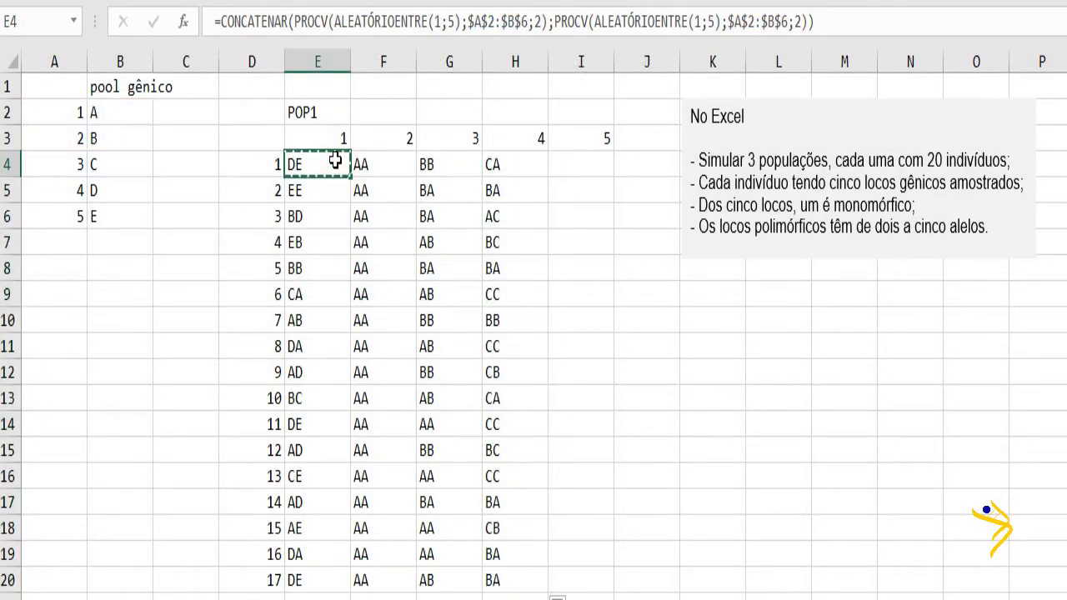
pyautogui.click(579, 164)
pyautogui.hotkey('ctrl', 'v')
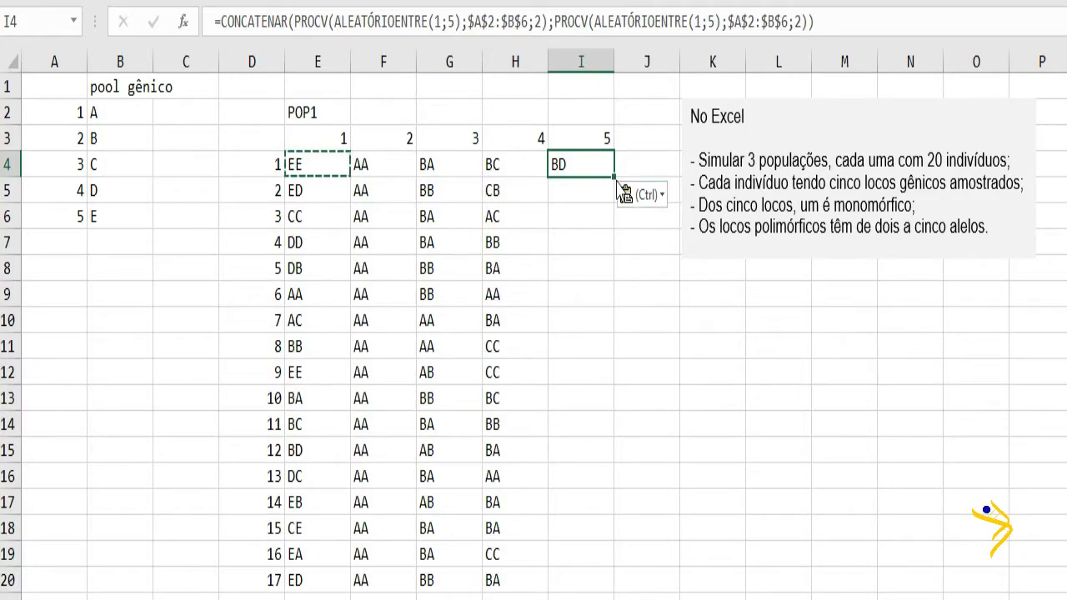
pyautogui.doubleClick(614, 176)
pyautogui.scroll(-2, 662, 322)
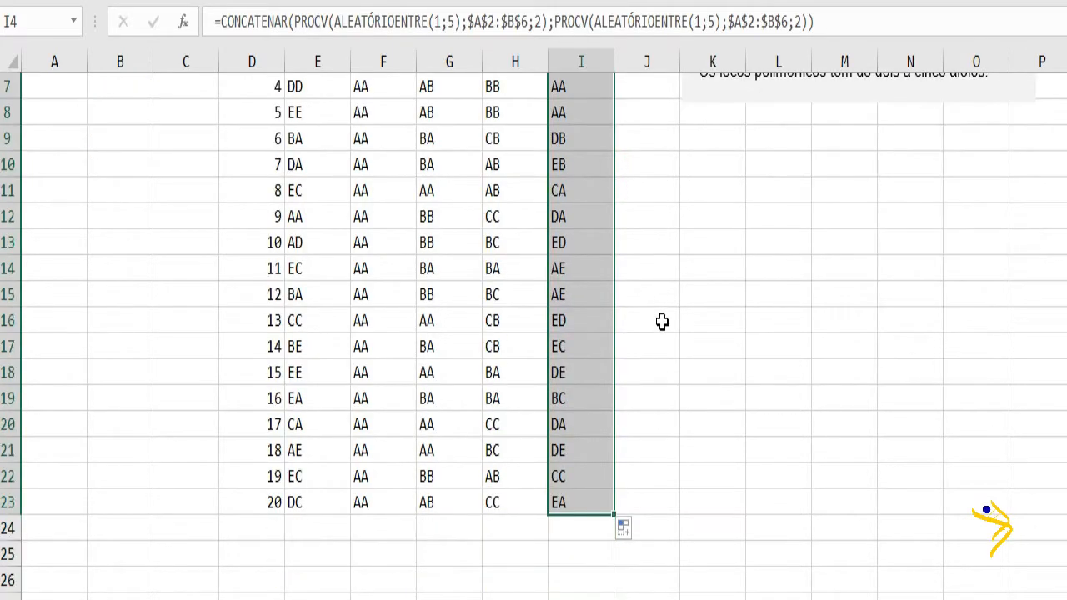
pyautogui.scroll(2, 667, 331)
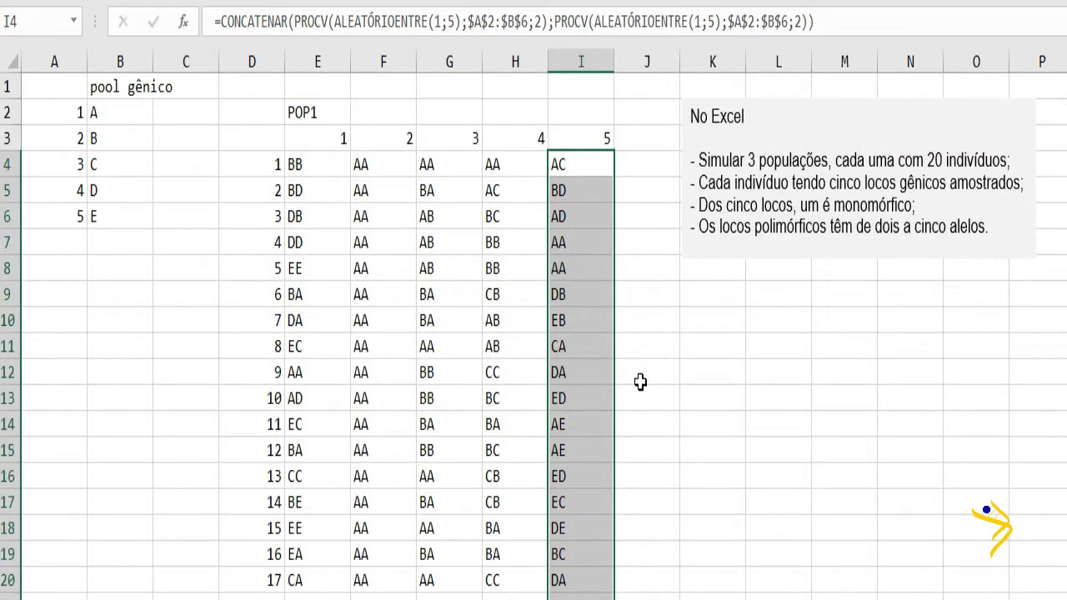
pyautogui.scroll(-2, 641, 382)
pyautogui.scroll(2, 641, 383)
# Copy the first population's genotype block E4:I23 and paste it at E25 as the second population
pyautogui.moveTo(305, 163)
pyautogui.mouseDown()
pyautogui.moveTo(586, 174)
pyautogui.moveTo(560, 593)
pyautogui.mouseUp()
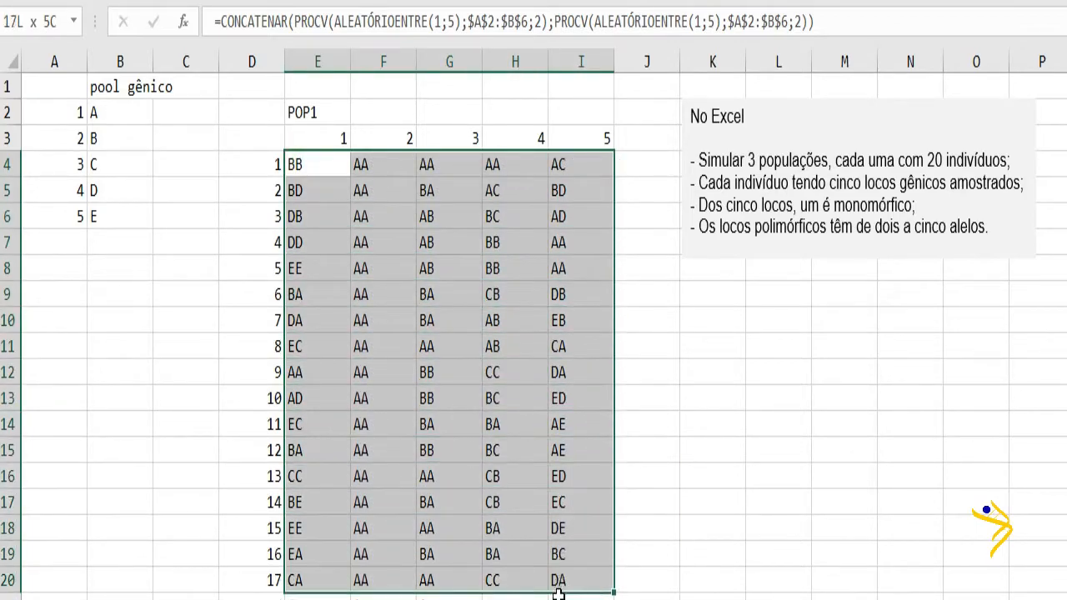
pyautogui.click(302, 167)
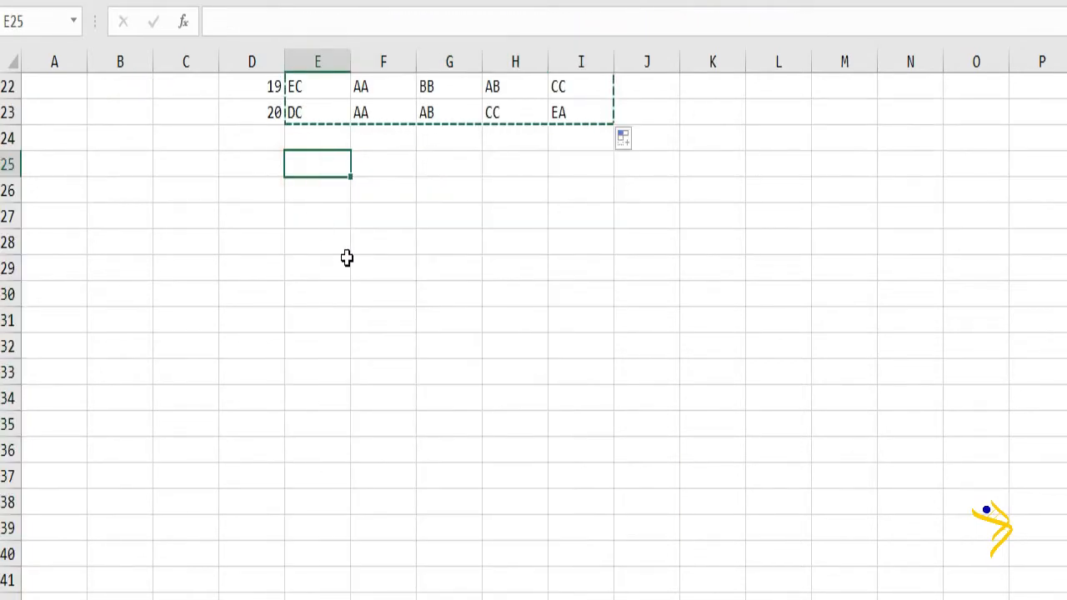
pyautogui.hotkey('ctrl', 'v')
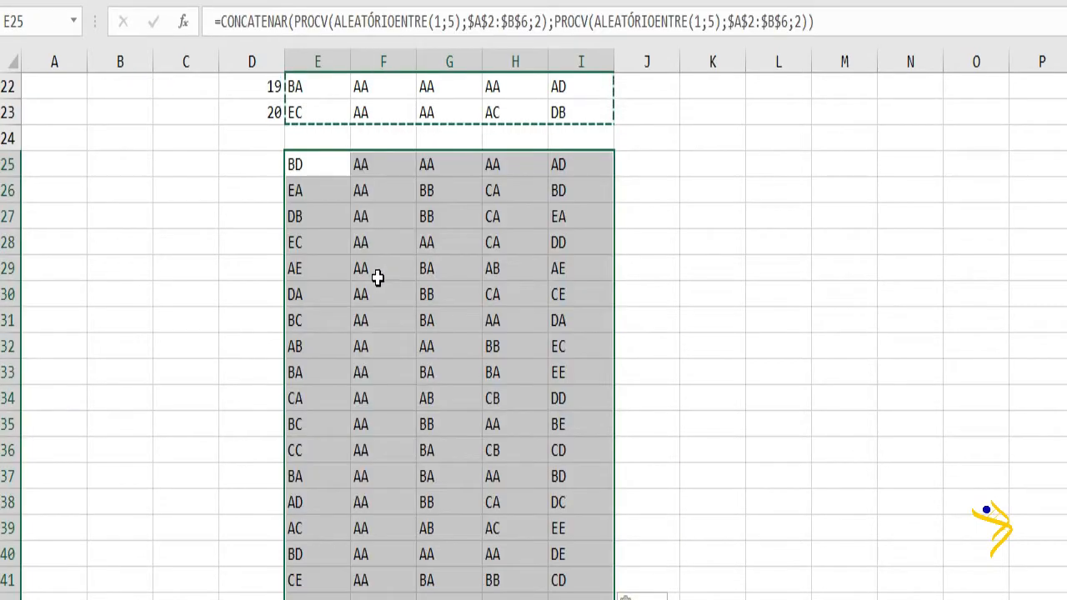
pyautogui.scroll(-5, 377, 278)
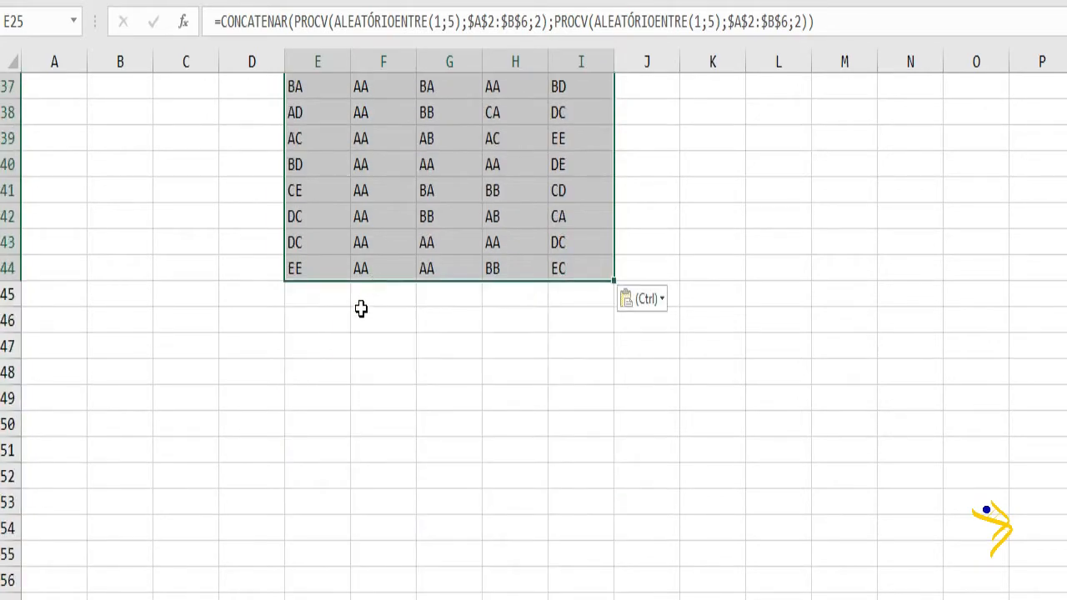
# Paste the copied genotype block again at E46 as the third population, leaving row 45 blank
pyautogui.click(308, 322)
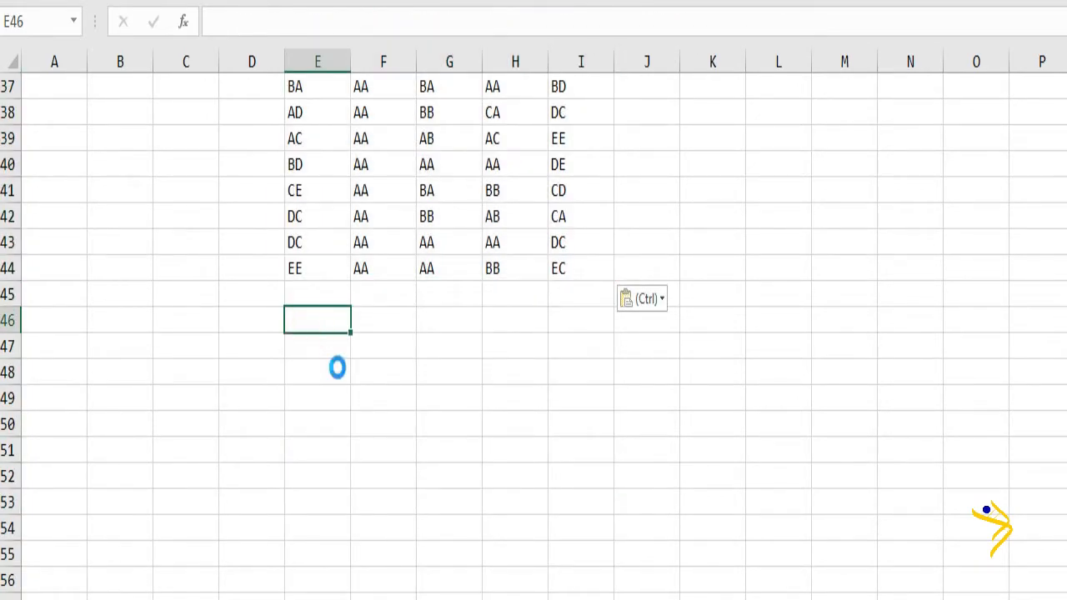
pyautogui.hotkey('ctrl', 'v')
pyautogui.scroll(-4, 648, 389)
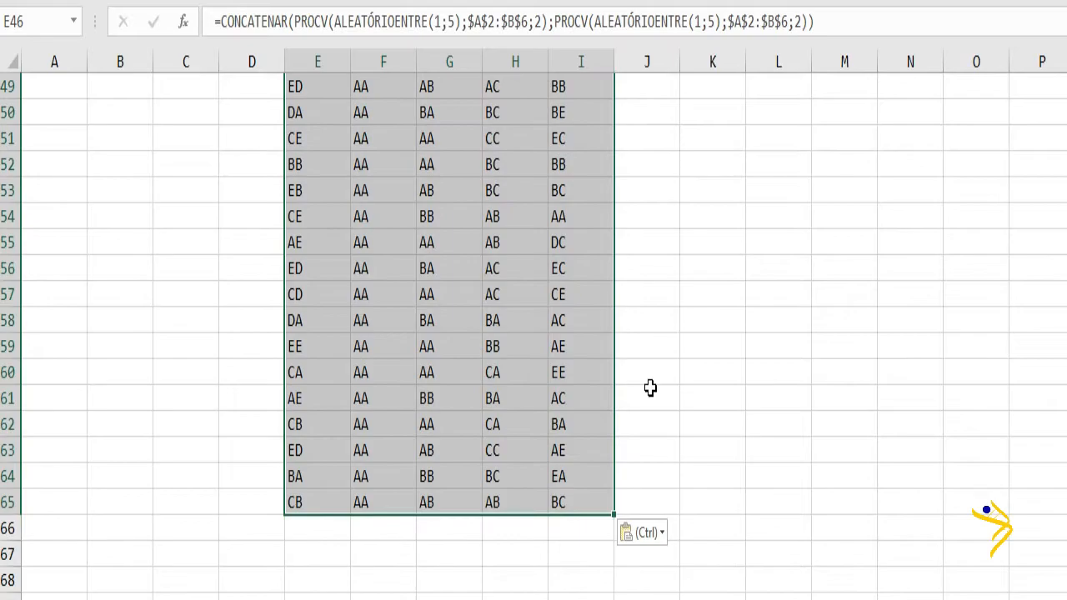
pyautogui.scroll(9, 651, 388)
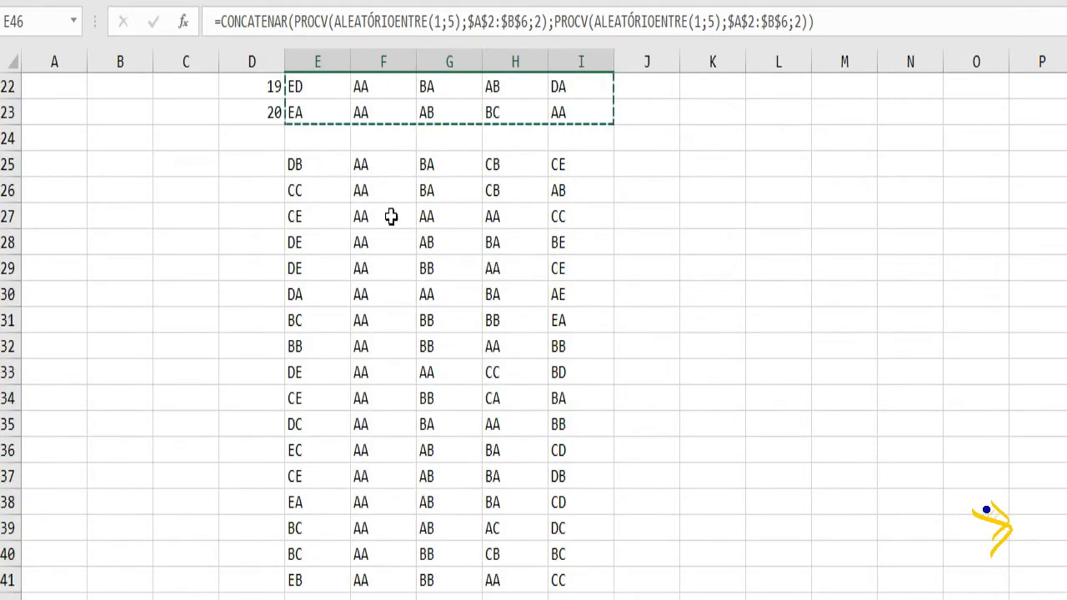
# Move the second population's monomorphic locus from F25:F44 to column I, parking it in column K while shifting G25:I44 one column left
pyautogui.moveTo(367, 166); pyautogui.dragTo(385, 568)
pyautogui.scroll(-2, 398, 553)
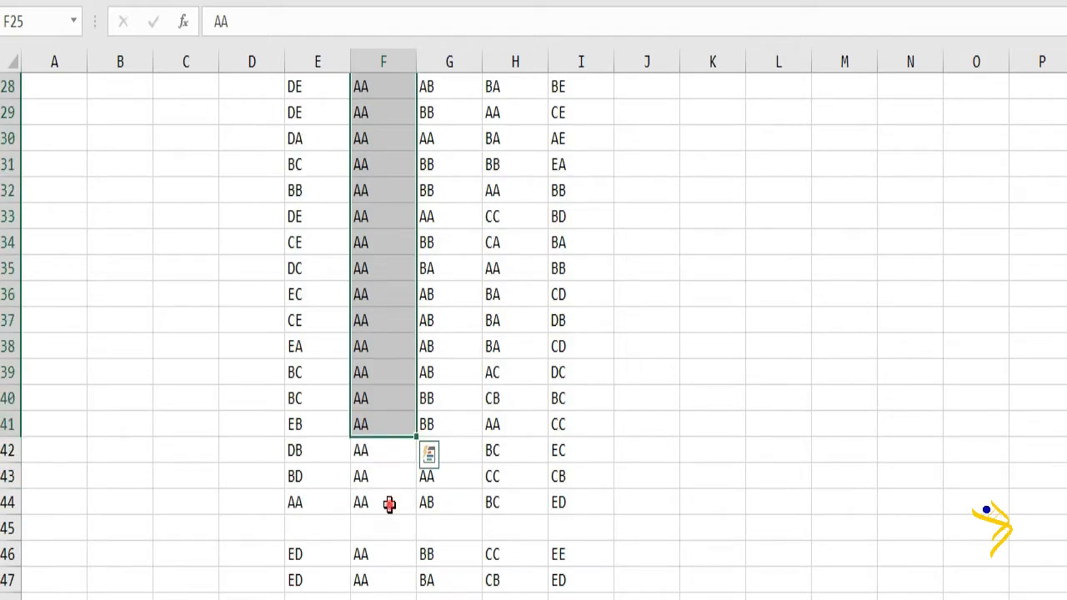
pyautogui.moveTo(390, 504); pyautogui.dragTo(691, 172)
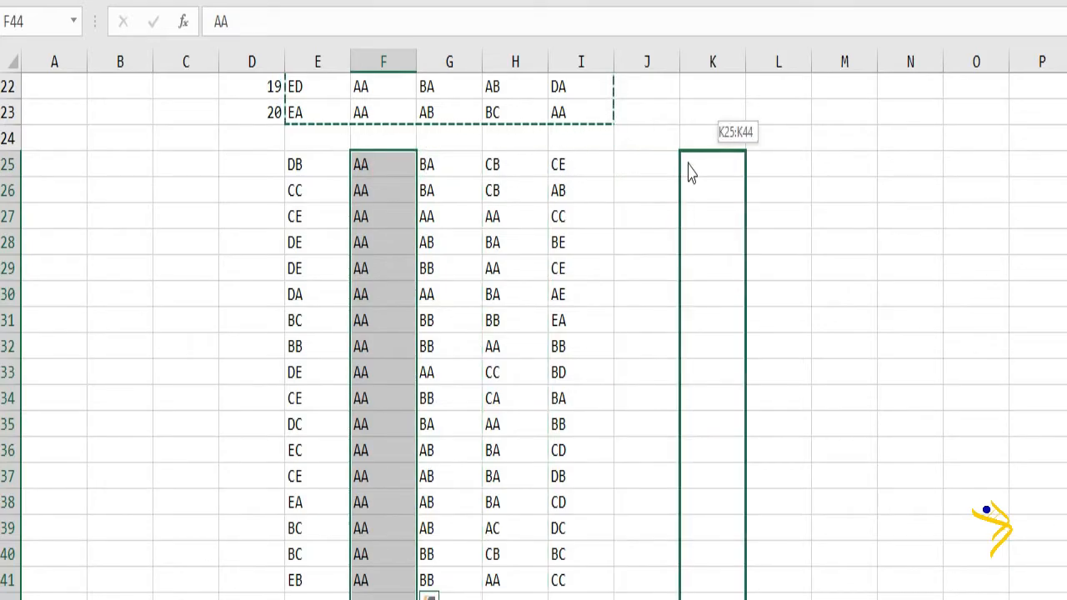
pyautogui.moveTo(691, 172); pyautogui.dragTo(692, 172)
pyautogui.moveTo(449, 165); pyautogui.dragTo(472, 596)
pyautogui.moveTo(449, 582); pyautogui.dragTo(501, 108)
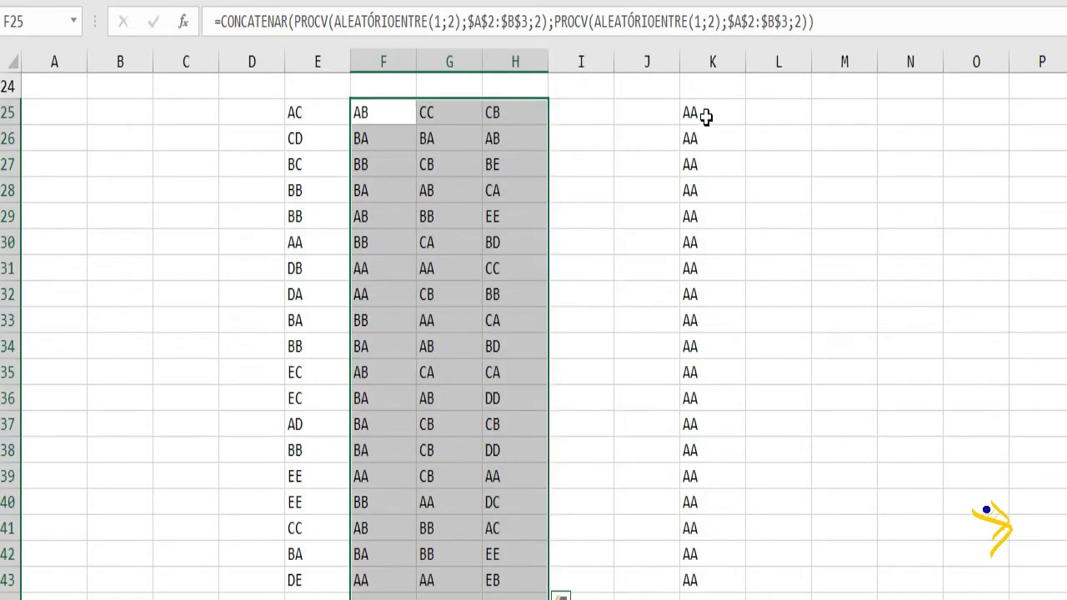
pyautogui.moveTo(707, 118); pyautogui.dragTo(707, 596)
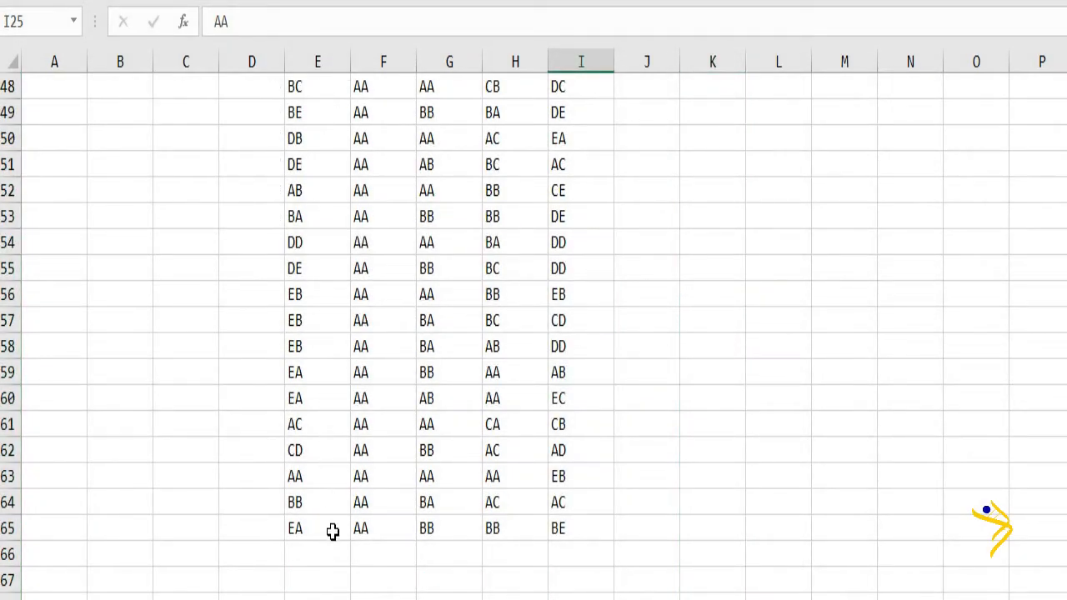
# Swap the first two locus columns of the third population in rows 46 to 65, placing the monomorphic locus in column E
pyautogui.moveTo(332, 532); pyautogui.dragTo(291, 62)
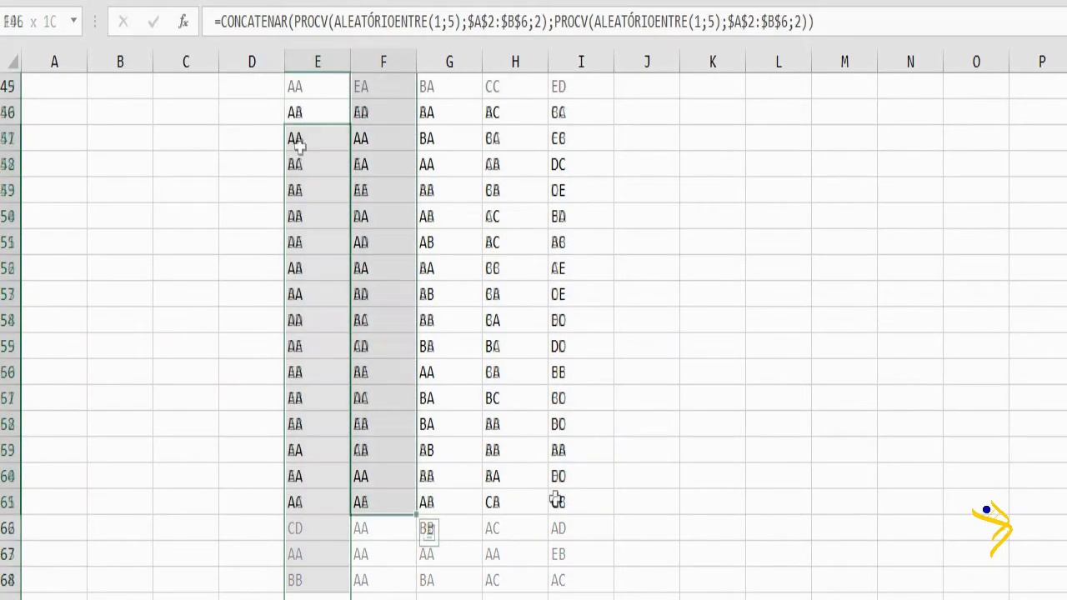
# Copy the genotypes of all three populations, E4:I65, and paste them into an empty Notepad (Bloco de notas) document
pyautogui.moveTo(558, 502); pyautogui.dragTo(327, 175)
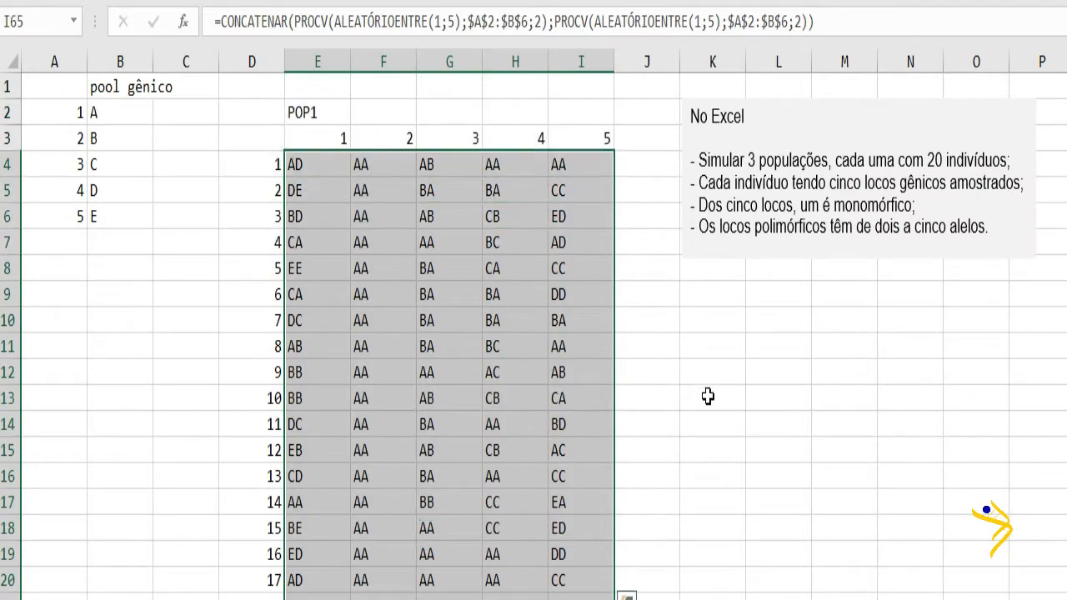
pyautogui.hotkey('ctrl', 'c')
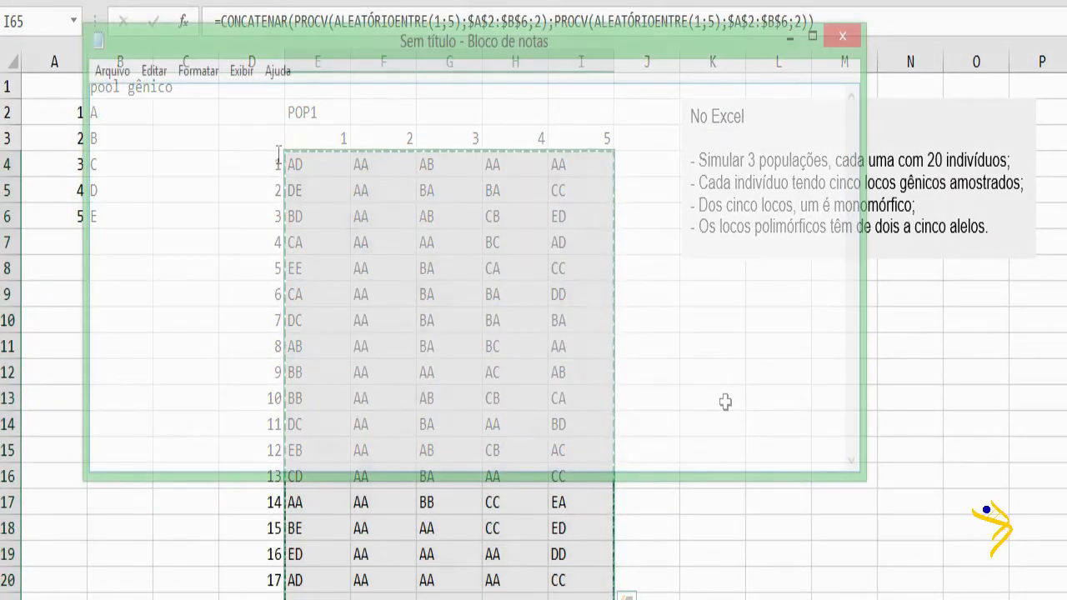
pyautogui.hotkey('ctrl', 'v')
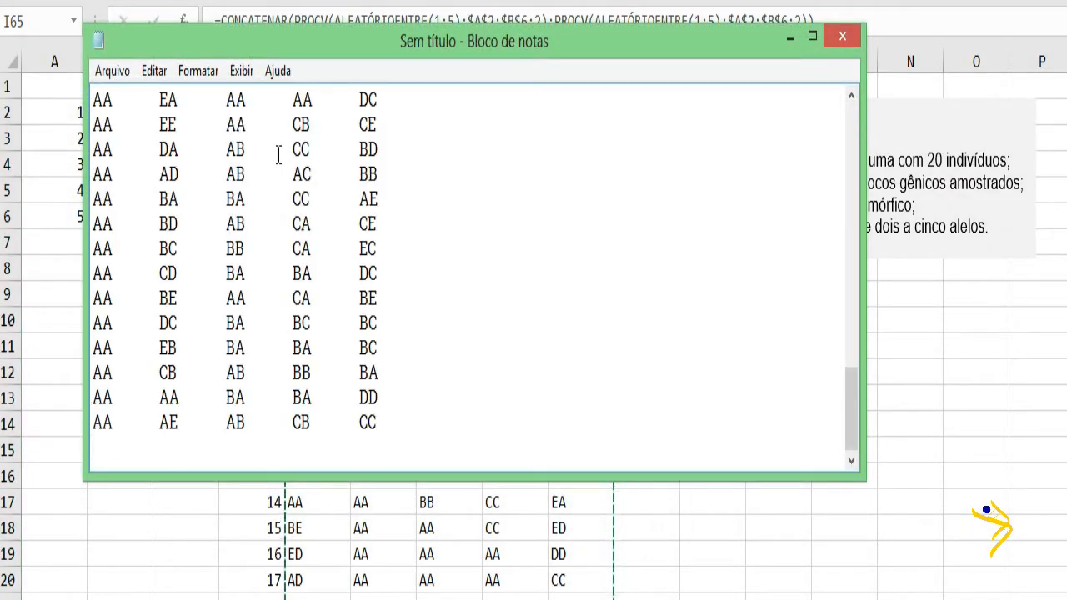
pyautogui.scroll(20, 455, 163)
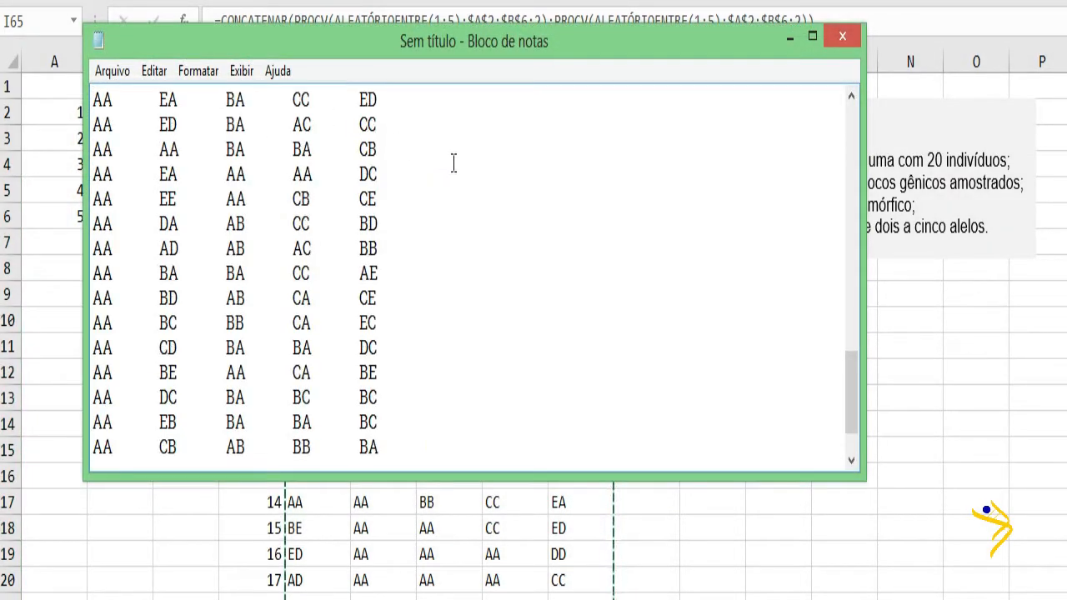
# Replace every tab between the genotypes with a single space throughout the text document
pyautogui.doubleClick(133, 101)
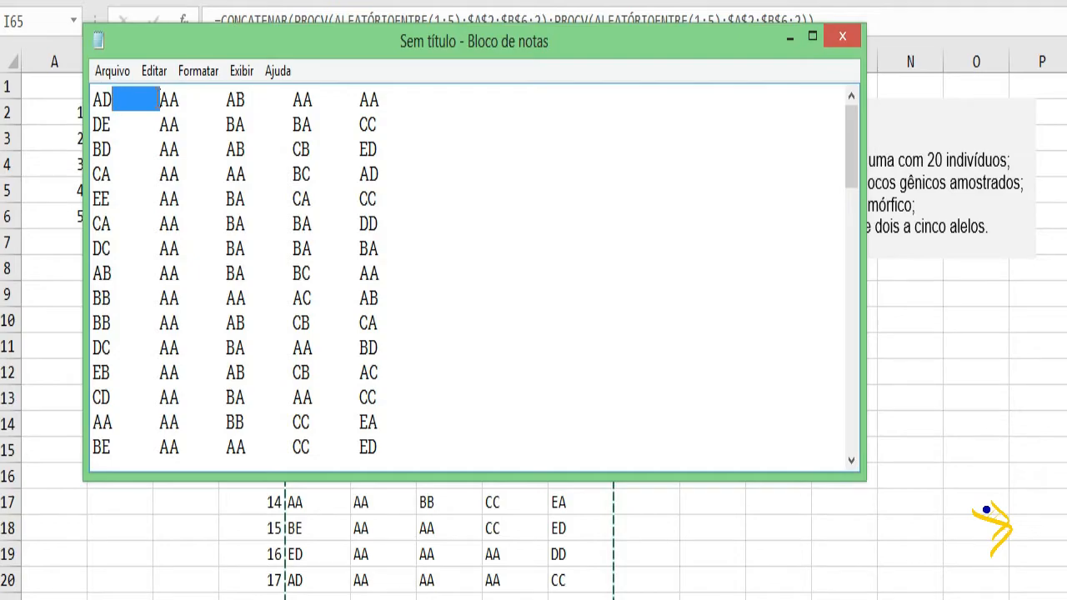
pyautogui.click(133, 126)
pyautogui.moveTo(159, 100); pyautogui.dragTo(116, 100)
pyautogui.hotkey('ctrl', 'c')
pyautogui.click(154, 71)
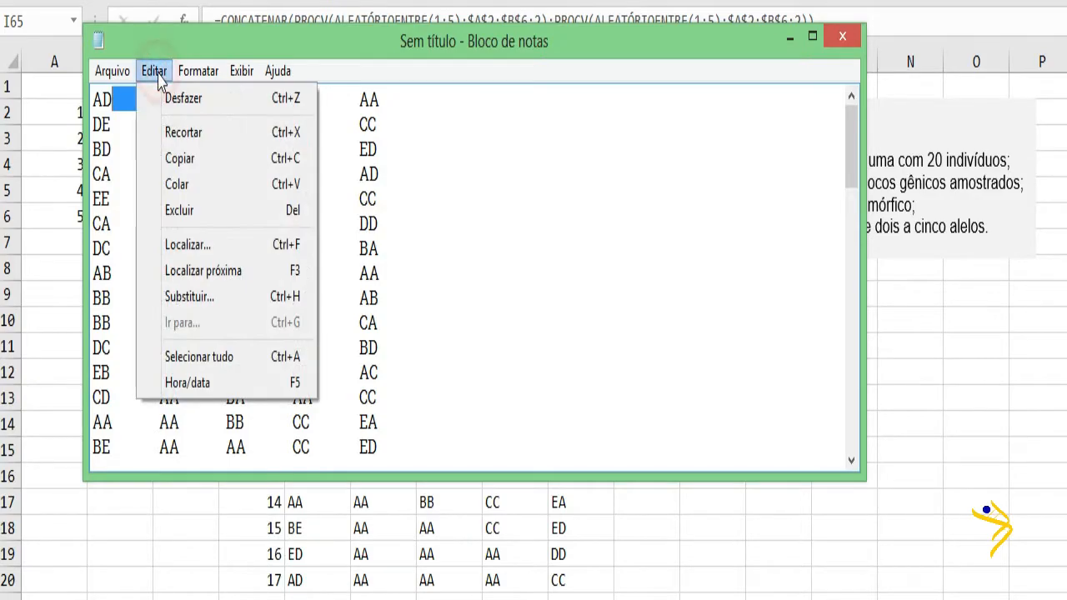
pyautogui.click(231, 299)
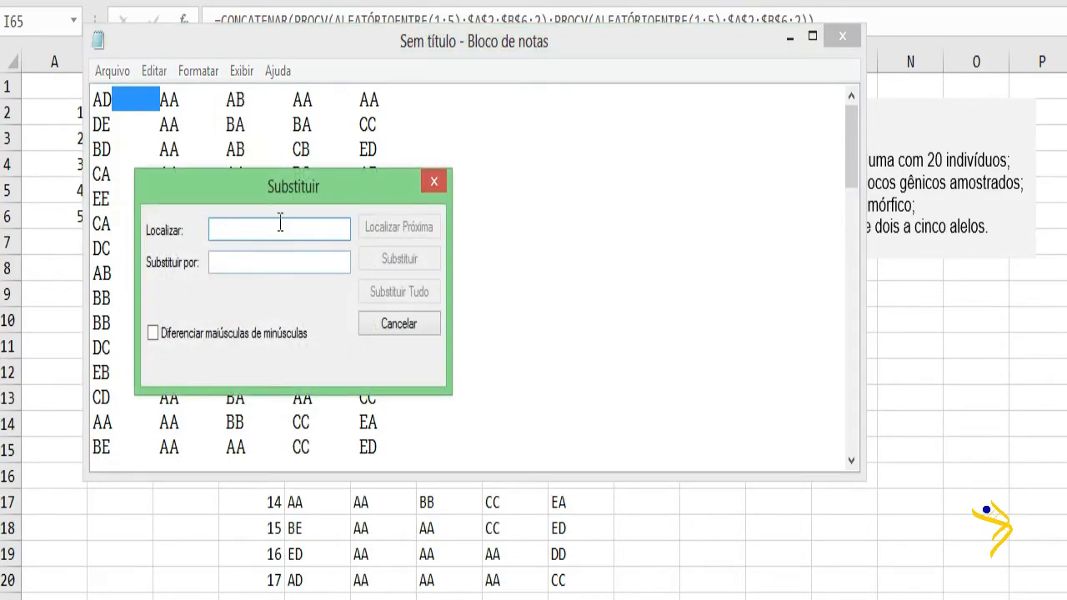
pyautogui.hotkey('ctrl', 'v')
pyautogui.click(278, 261)
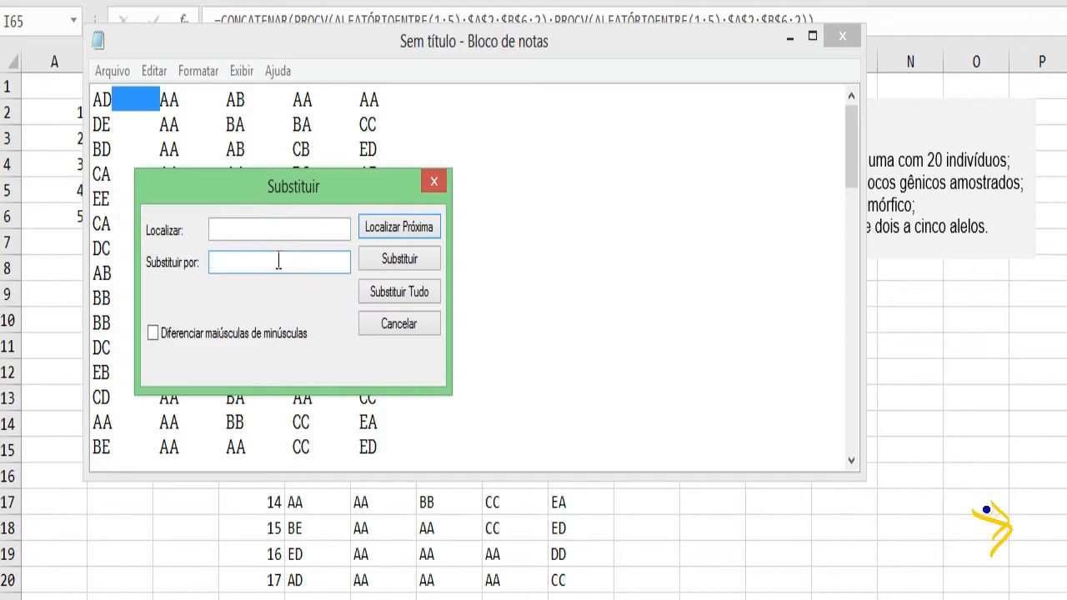
pyautogui.click(415, 293)
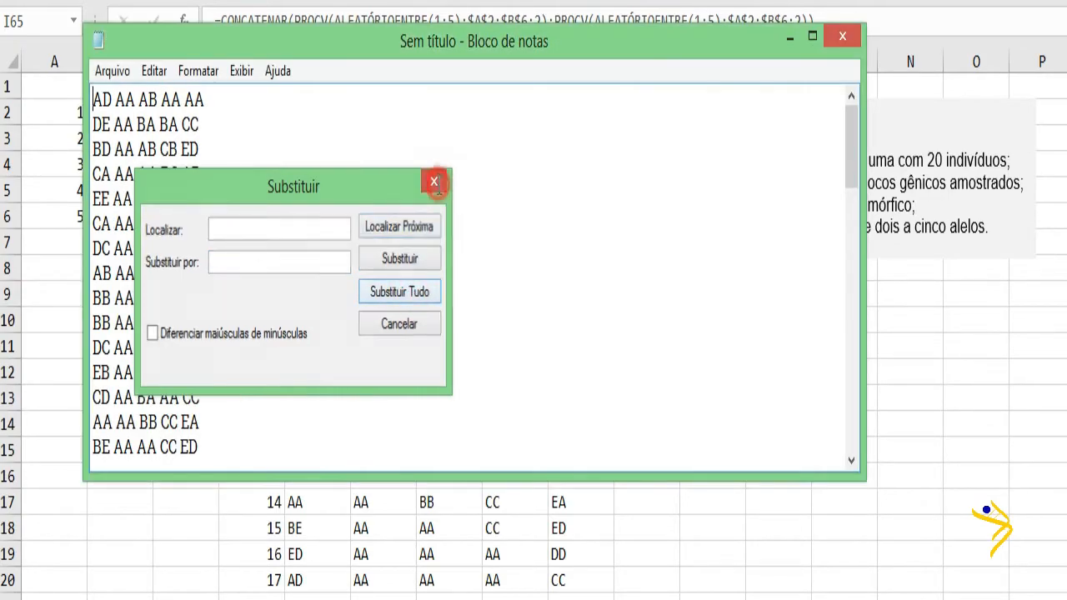
pyautogui.click(433, 181)
# Examine the space-separated genotype list, checking the blank lines that separate the three populations
pyautogui.click(333, 250)
pyautogui.scroll(-5, 313, 360)
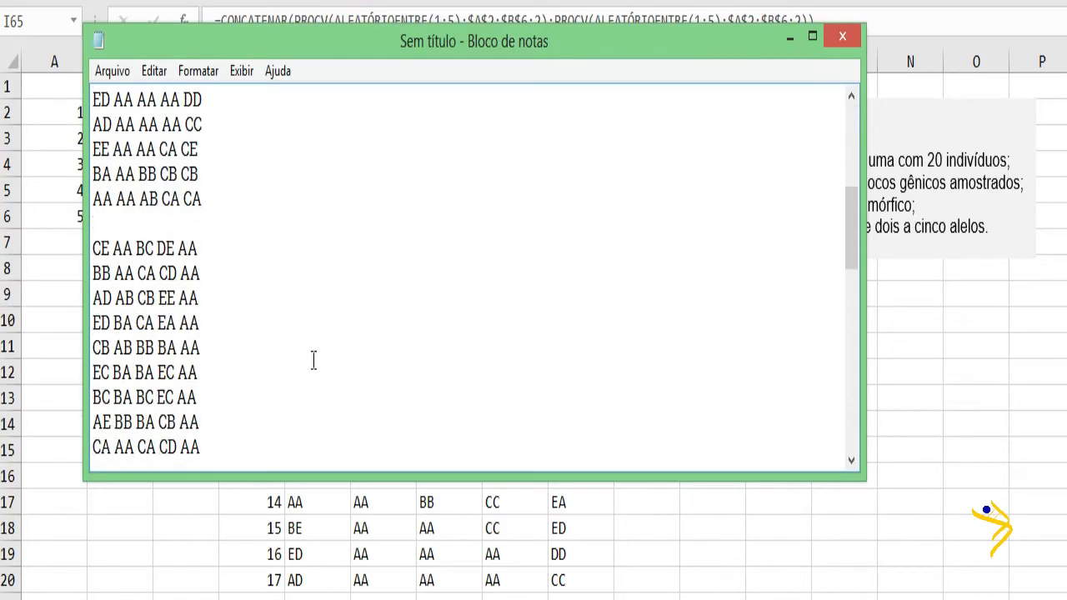
pyautogui.moveTo(220, 222); pyautogui.dragTo(90, 240)
pyautogui.scroll(-10, 243, 301)
pyautogui.moveTo(191, 221); pyautogui.dragTo(46, 240)
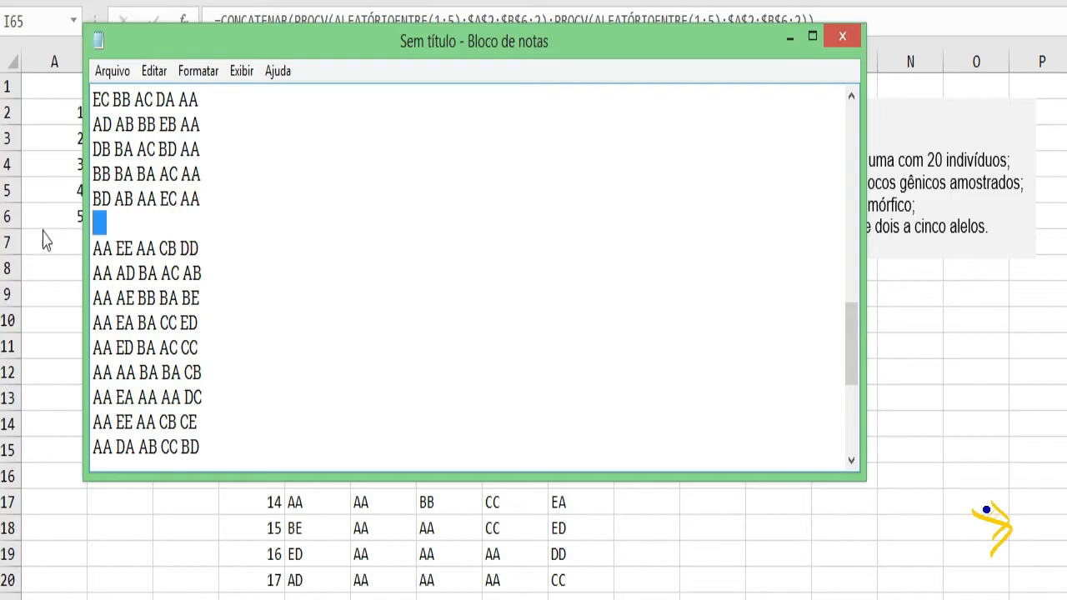
pyautogui.scroll(-4, 200, 348)
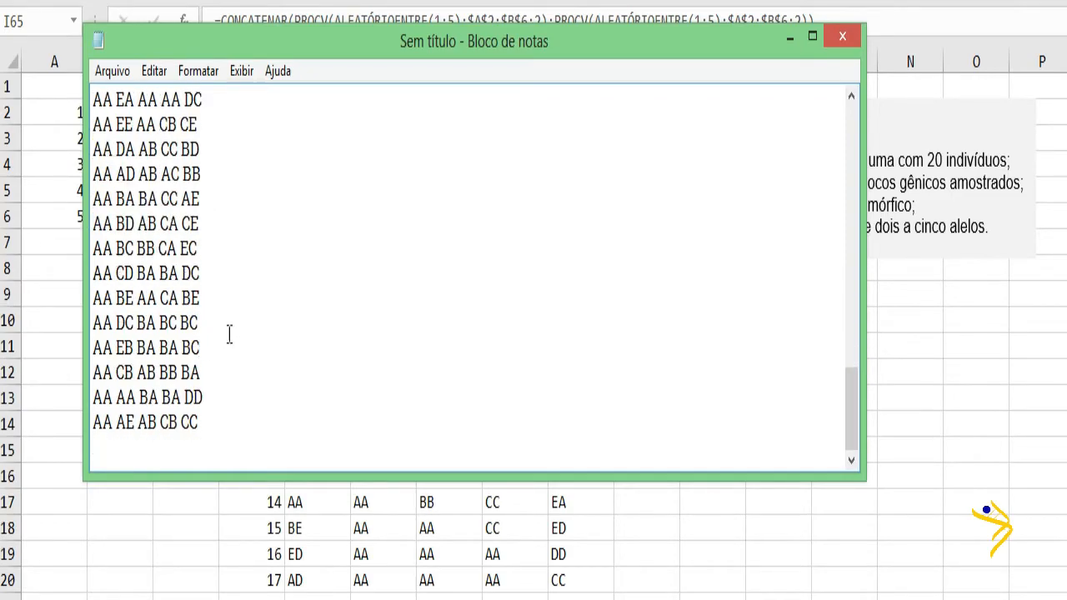
pyautogui.scroll(15, 229, 333)
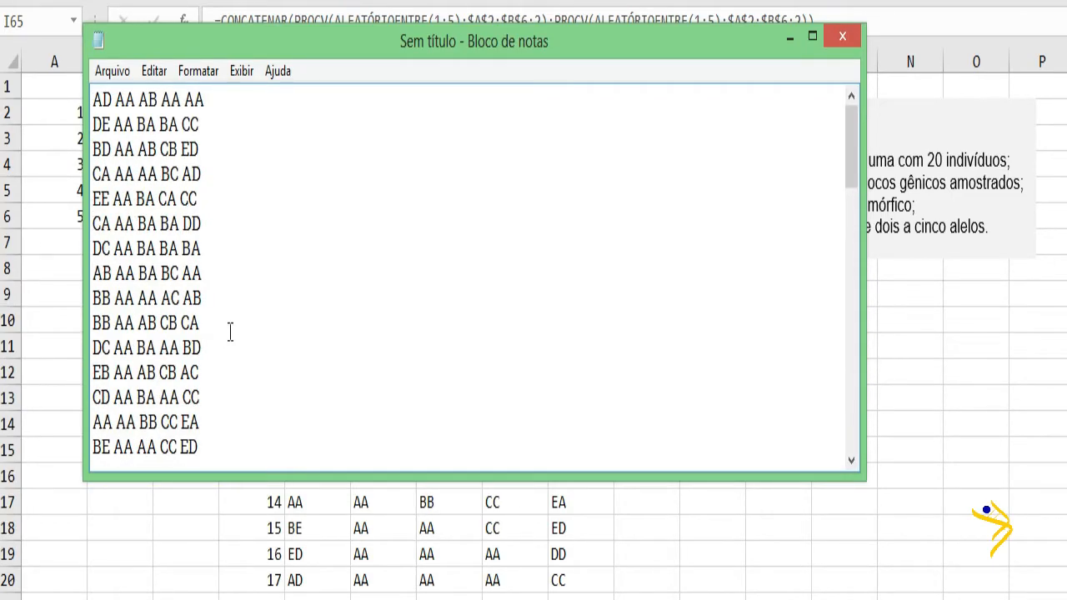
# Save the genotype text as dados_pop_gene.txt and close the document
pyautogui.click(108, 72)
pyautogui.click(158, 174)
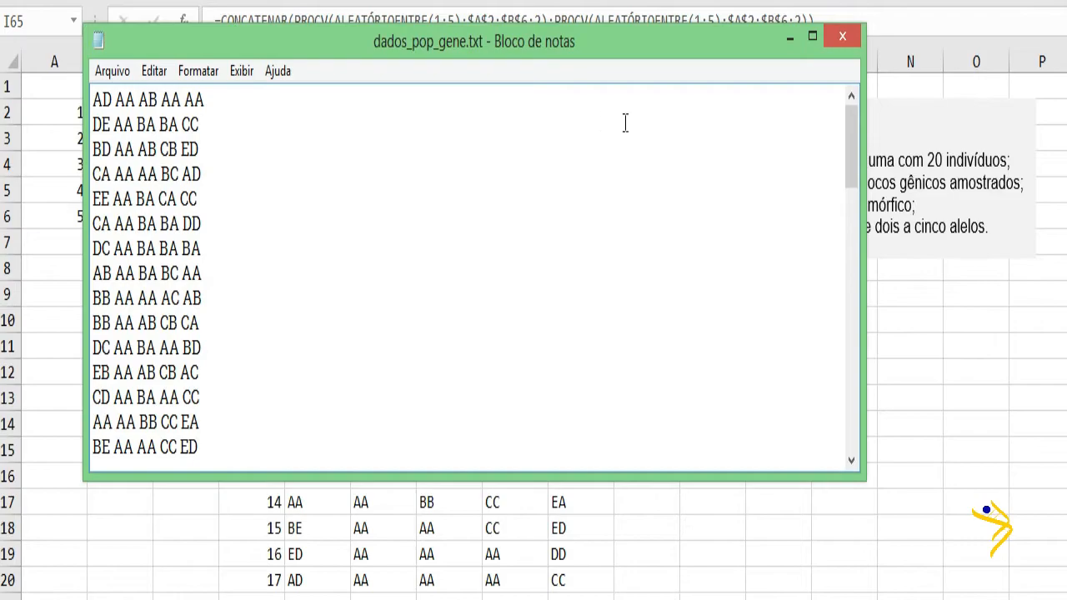
pyautogui.click(843, 38)
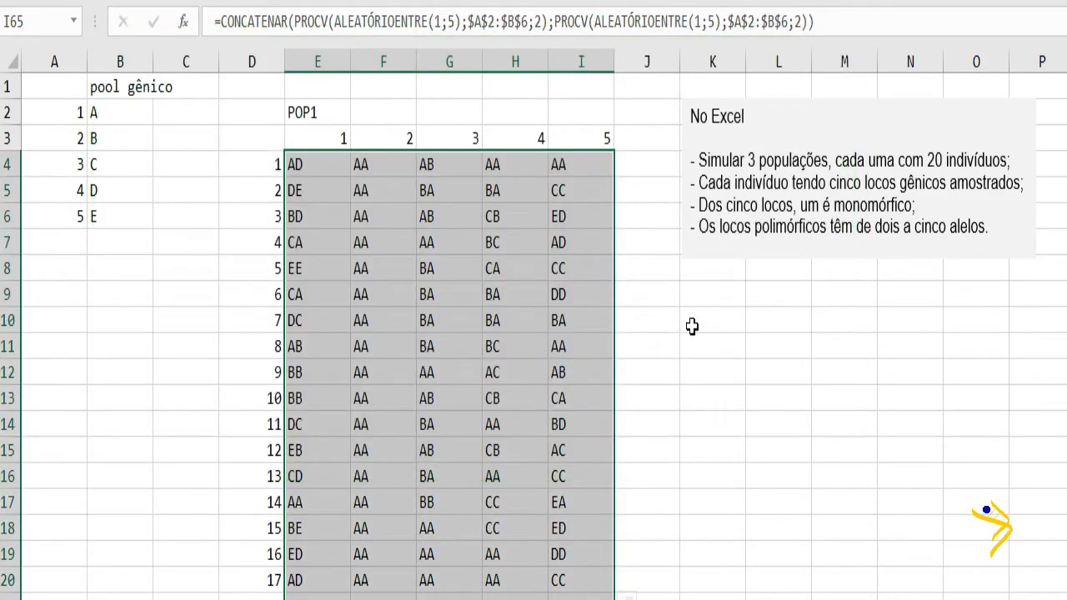
pyautogui.scroll(-3, 691, 326)
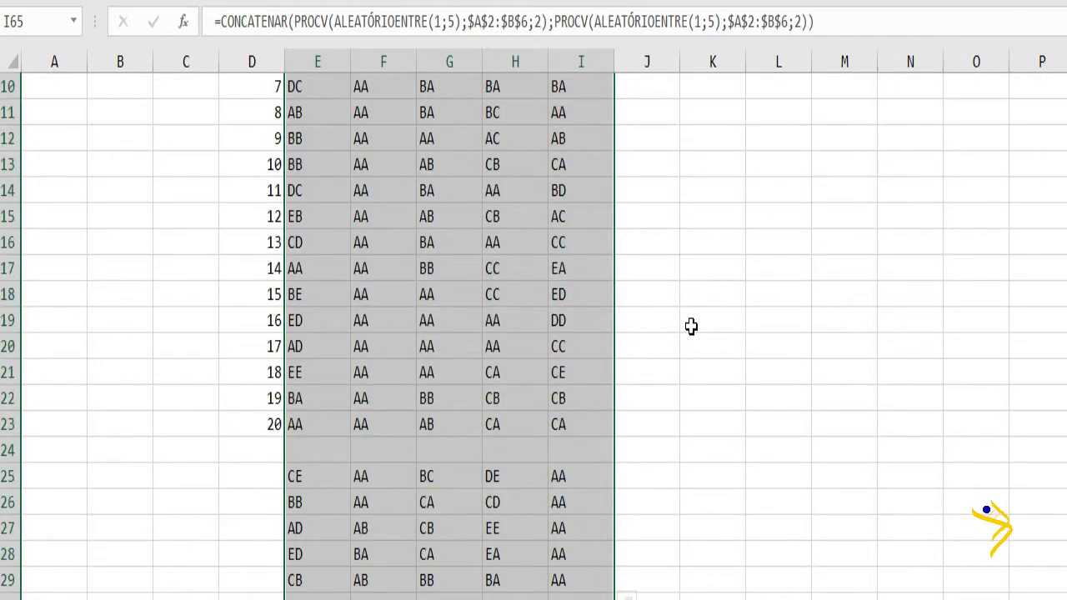
pyautogui.scroll(2, 691, 327)
pyautogui.scroll(1, 691, 326)
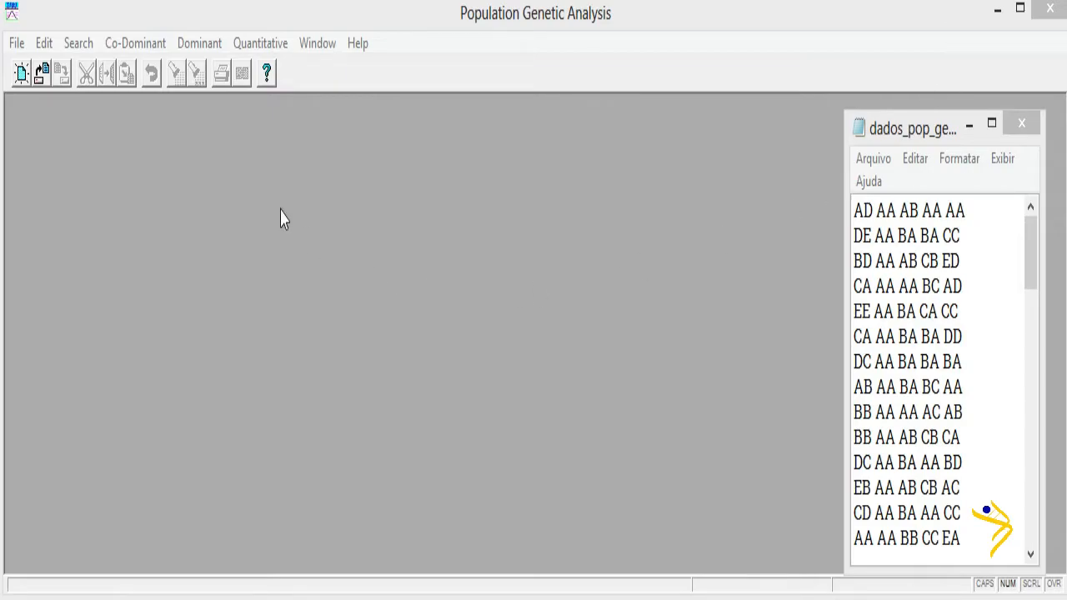
# Switch to Population Genetic Analysis (PopGen32), load Diptest.dat as co-dominant marker data and enlarge its window downward
pyautogui.click(16, 42)
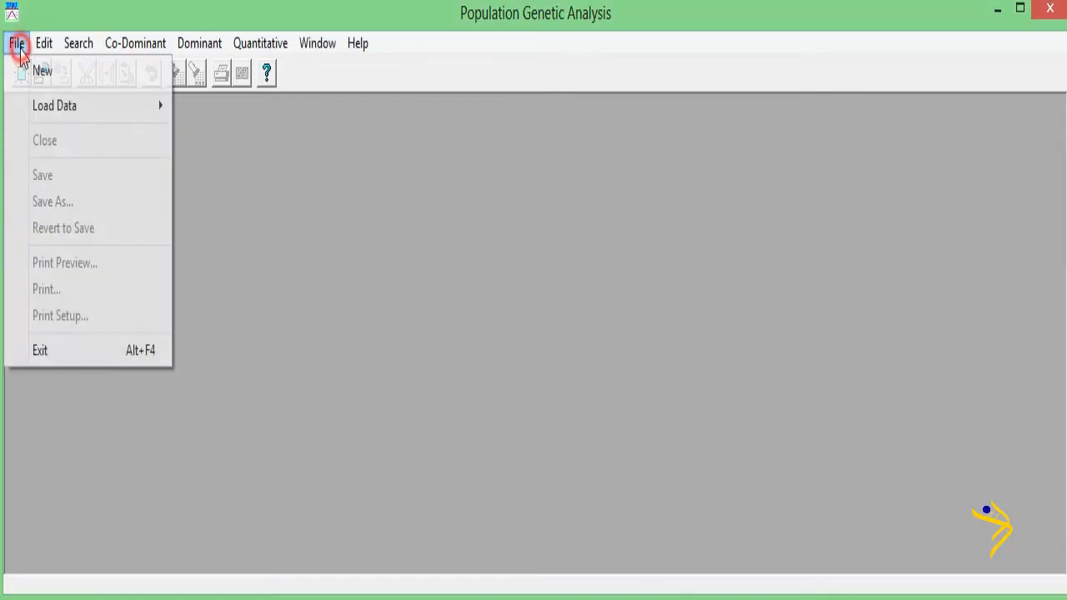
pyautogui.moveTo(105, 105)
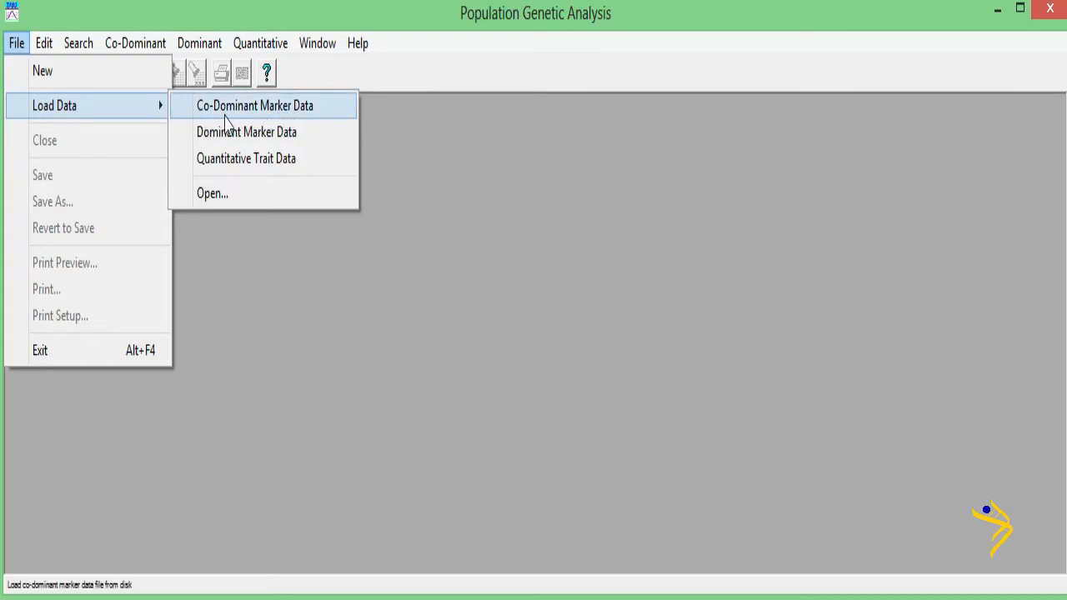
pyautogui.click(292, 110)
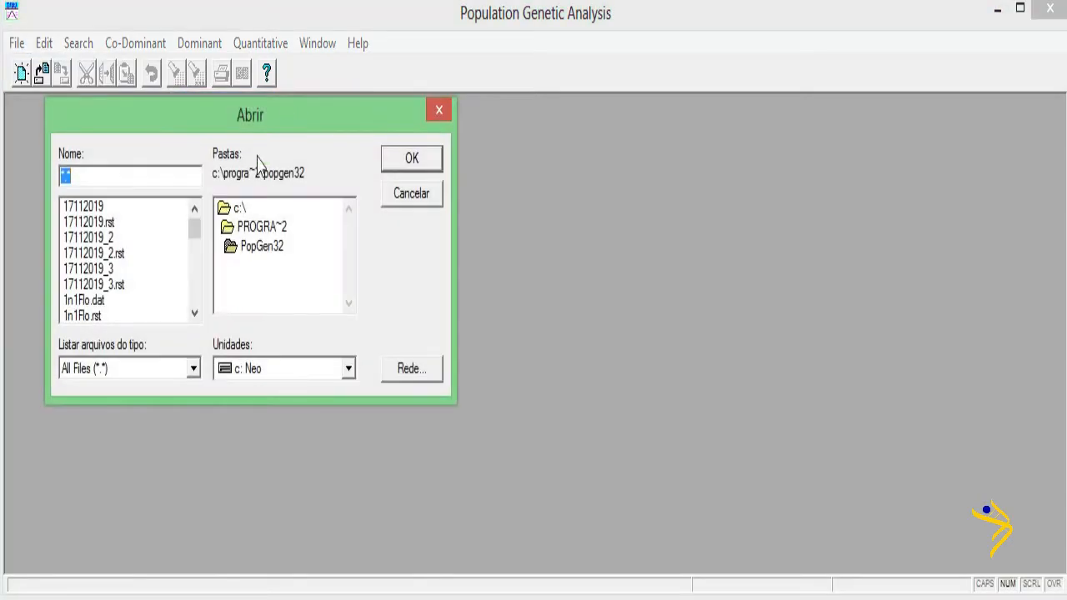
pyautogui.moveTo(194, 236); pyautogui.dragTo(196, 255)
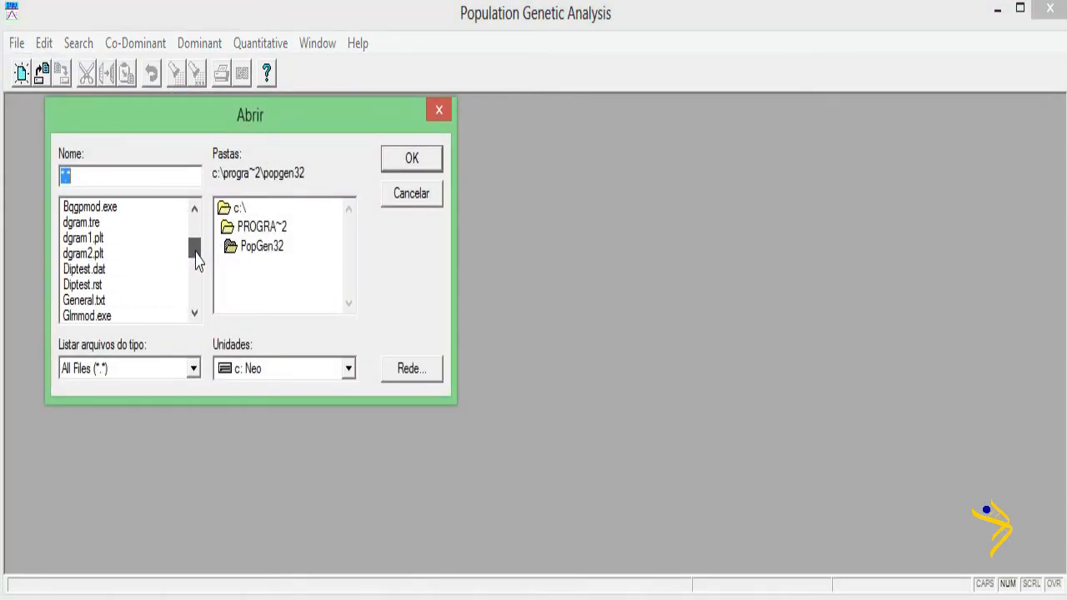
pyautogui.click(76, 271)
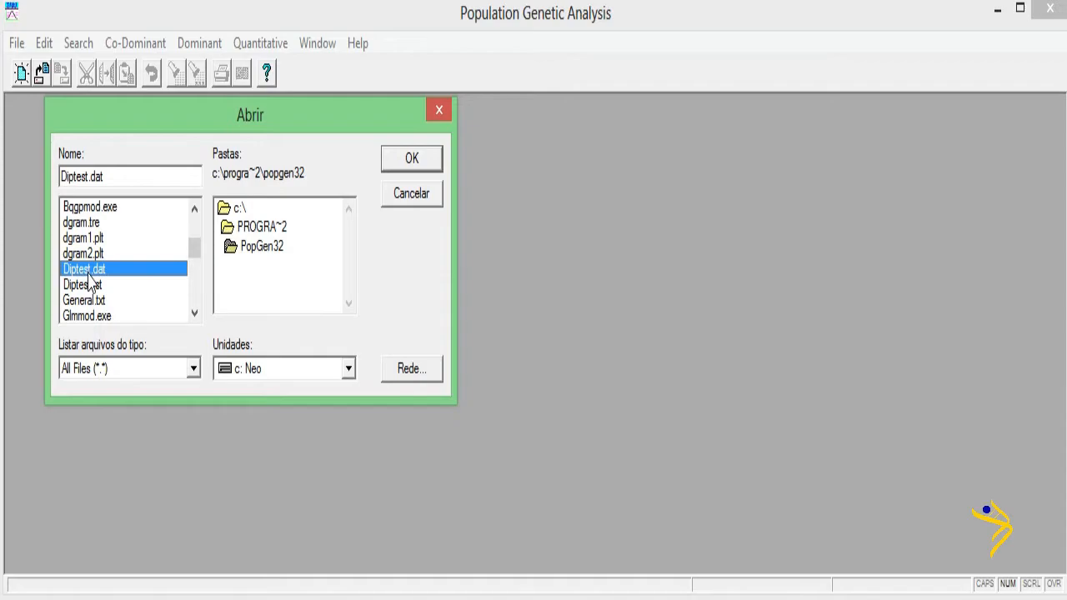
pyautogui.click(423, 155)
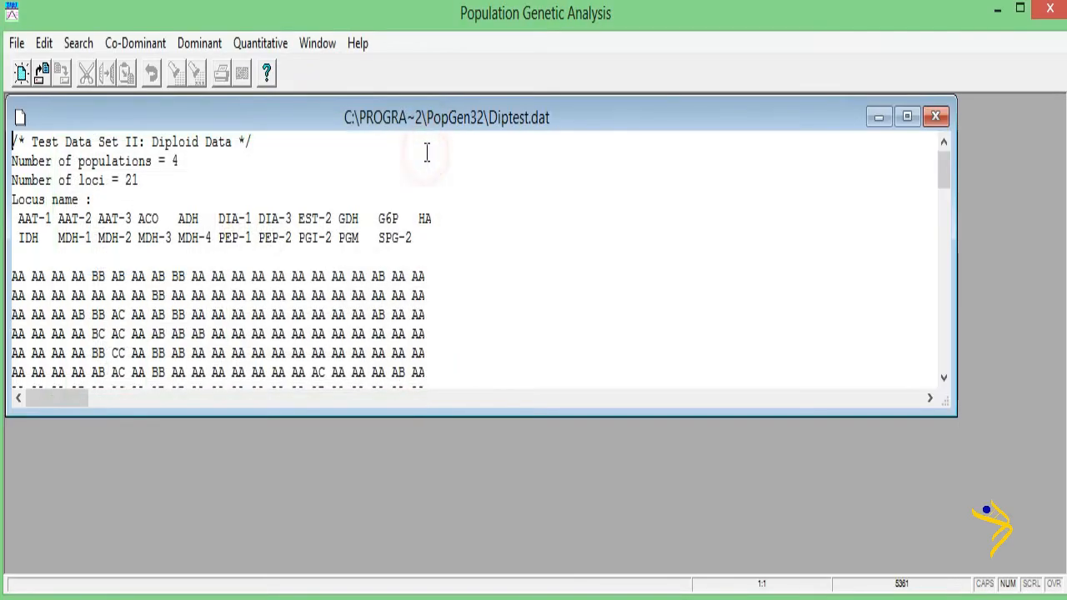
pyautogui.moveTo(448, 414); pyautogui.dragTo(453, 487)
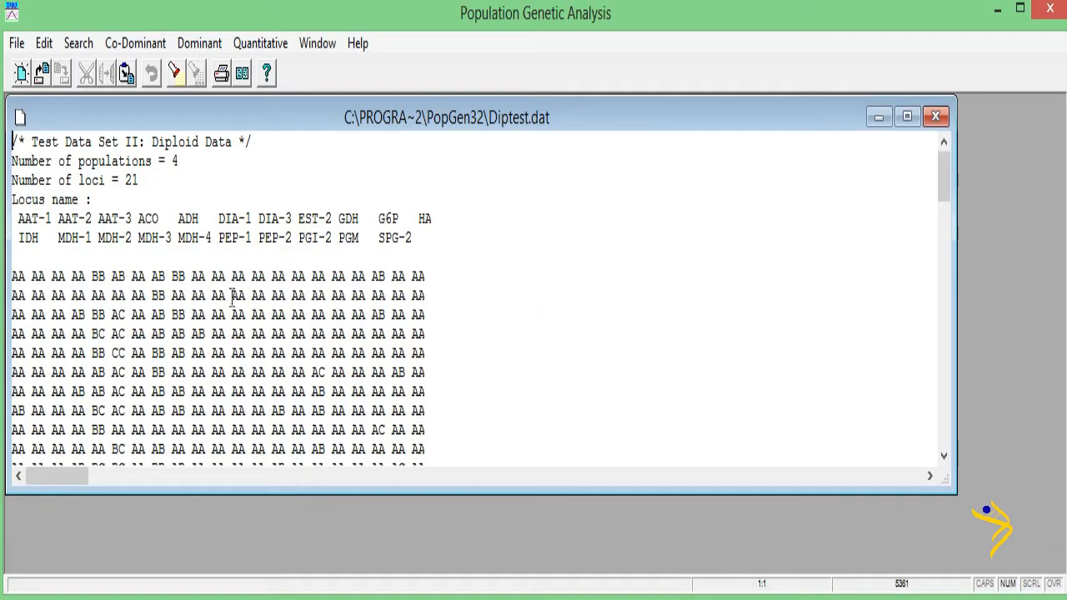
# Delete all sample genotype rows from Diptest.dat, keeping the header and locus names
pyautogui.moveTo(15, 273); pyautogui.dragTo(199, 179)
pyautogui.press('Delete')
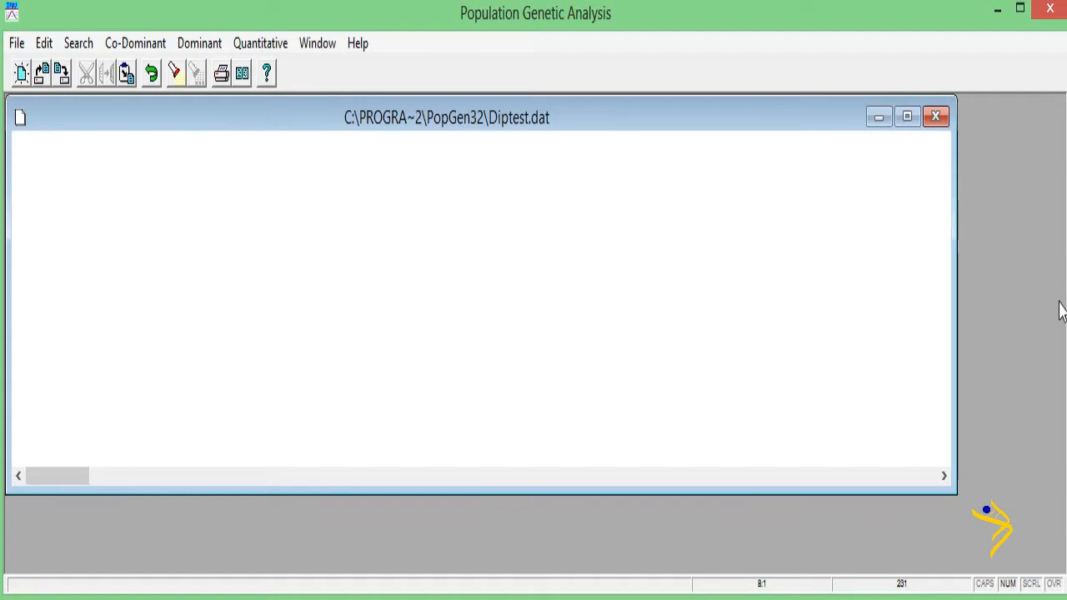
pyautogui.hotkey('ctrl', 'Home')
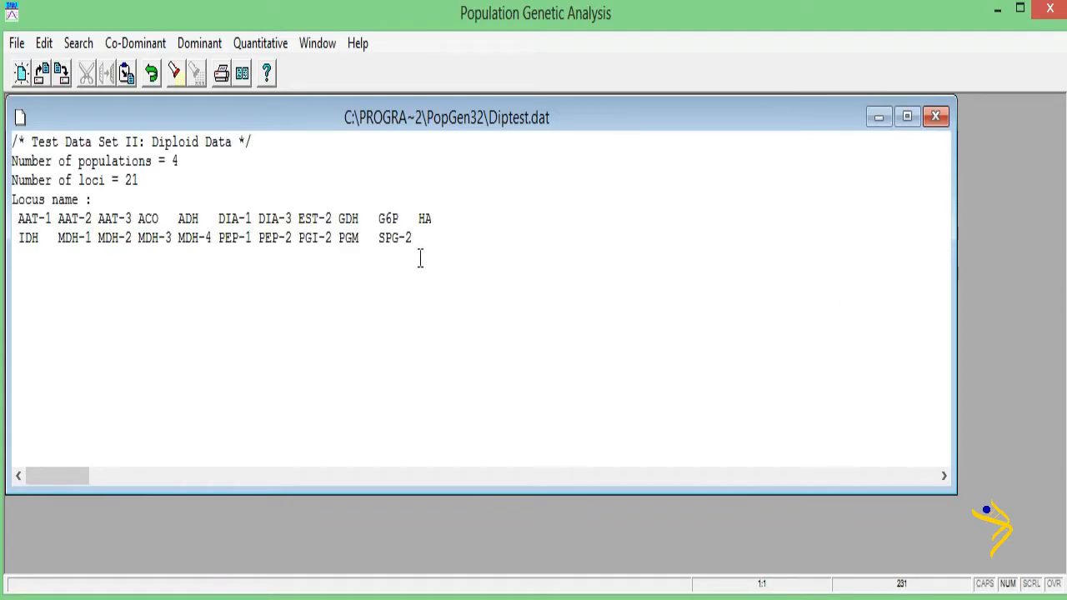
# Copy all genotypes from dados_pop_gene.txt, paste them below the Diptest.dat header and remove the trailing blank line
pyautogui.click(26, 281)
pyautogui.hotkey('alt', 'Tab')
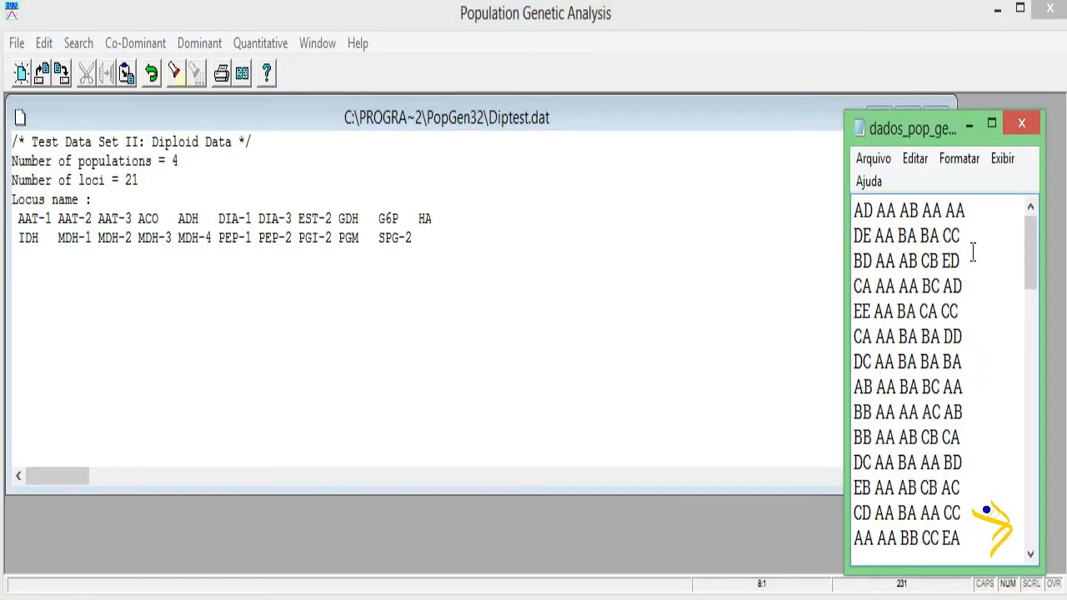
pyautogui.hotkey('ctrl', 'a')
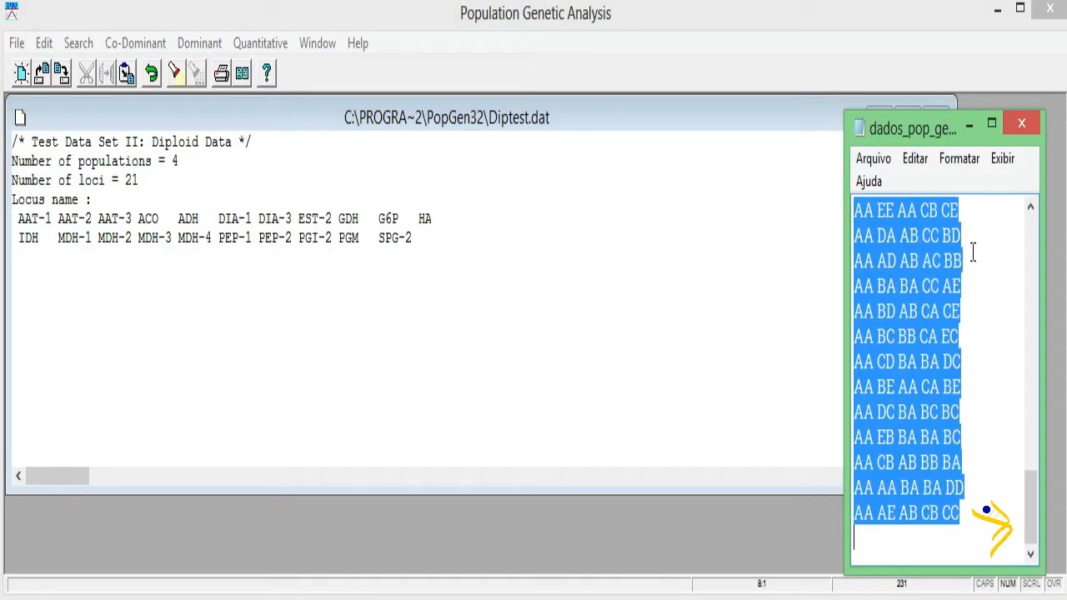
pyautogui.click(18, 271)
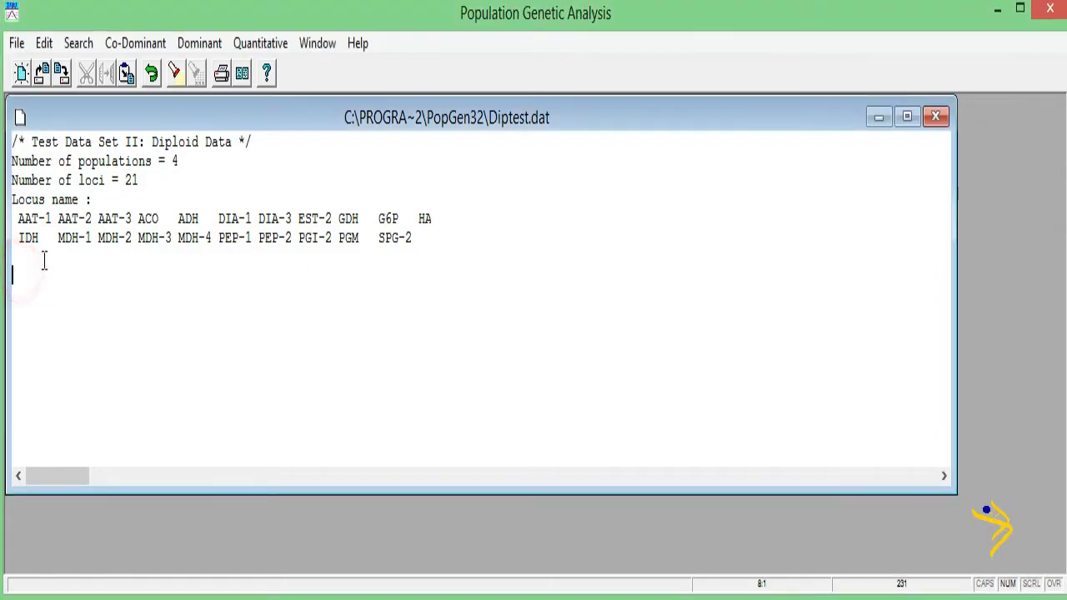
pyautogui.click(44, 44)
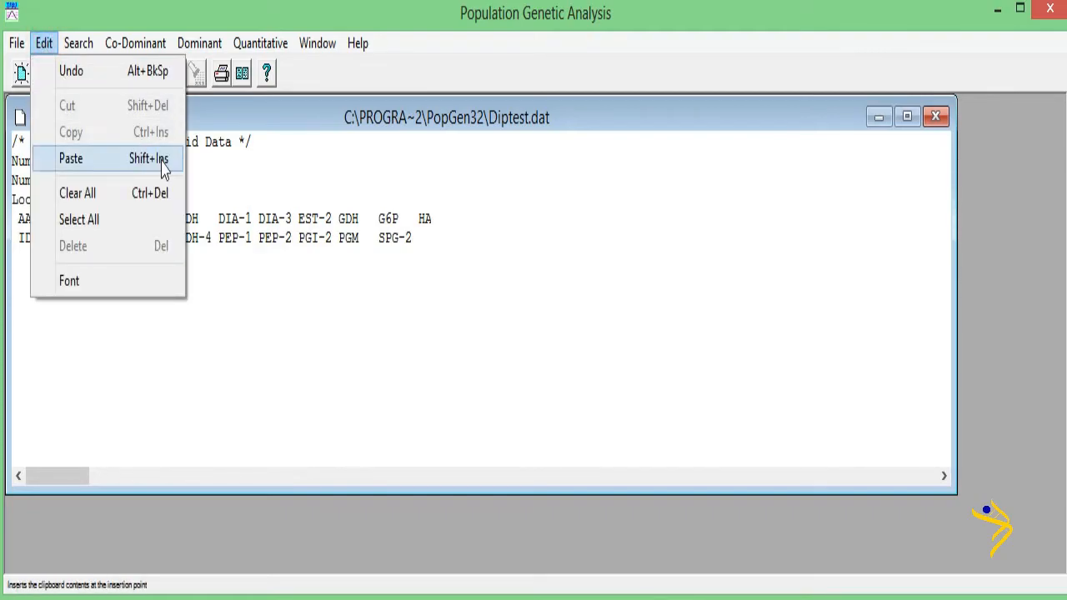
pyautogui.click(167, 163)
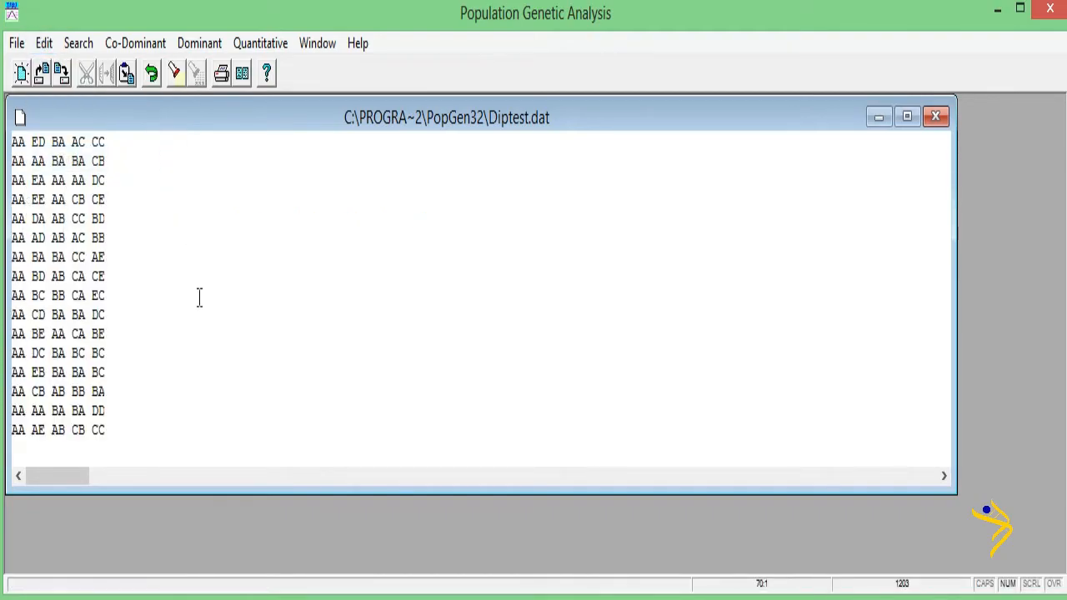
pyautogui.press('BackSpace')
# Review the pasted genotype rows from the end of the file back up to the header
pyautogui.click(170, 355)
pyautogui.press('Up')
pyautogui.press('Up')
pyautogui.press('Up')
pyautogui.press('Up')
pyautogui.press('Up')
pyautogui.press('Up')
pyautogui.press('Up')
pyautogui.press('Up')
pyautogui.press('Up')
pyautogui.press('Up')
pyautogui.press('Up')
pyautogui.press('Up')
pyautogui.press('Up')
pyautogui.press('Up')
pyautogui.press('Up')
pyautogui.press('Up')
pyautogui.press('Up')
pyautogui.press('Up')
pyautogui.press('Up')
pyautogui.press('Up')
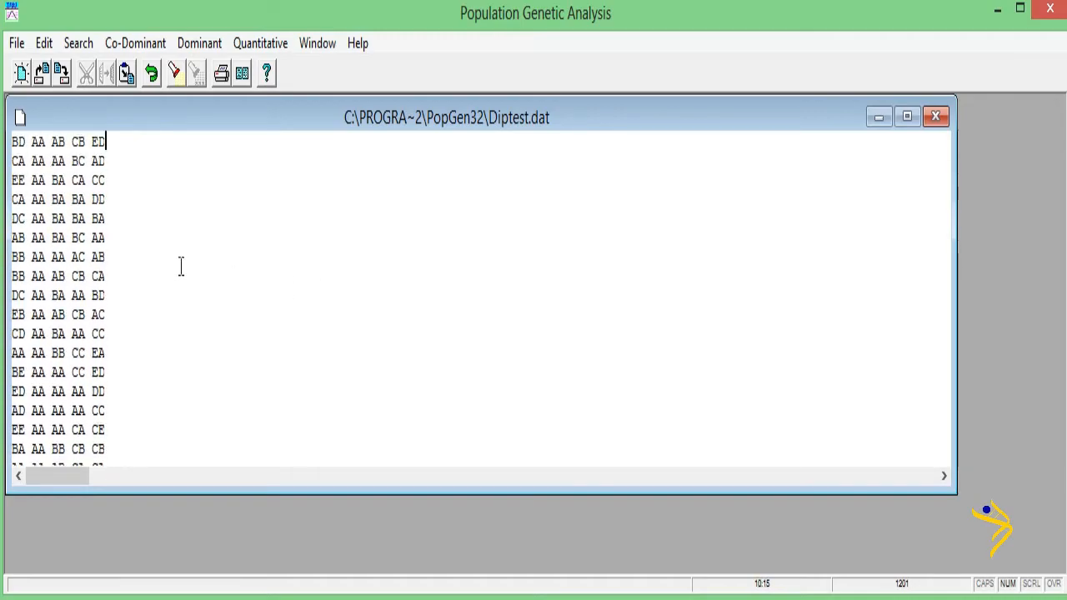
pyautogui.press('Up')
pyautogui.press('Up')
pyautogui.press('Up')
pyautogui.press('Up')
pyautogui.press('Up')
pyautogui.press('Up')
pyautogui.press('Up')
pyautogui.press('Up')
pyautogui.press('Up')
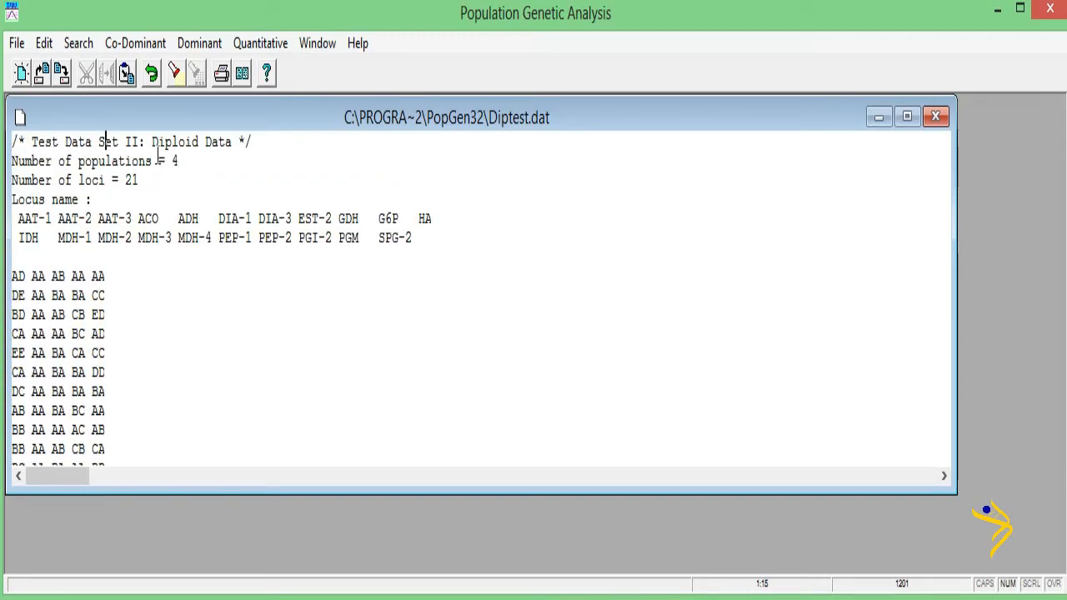
# Replace "Diploid Data" in the data set's title line with "dados simulacao"
pyautogui.moveTo(152, 142); pyautogui.dragTo(244, 141)
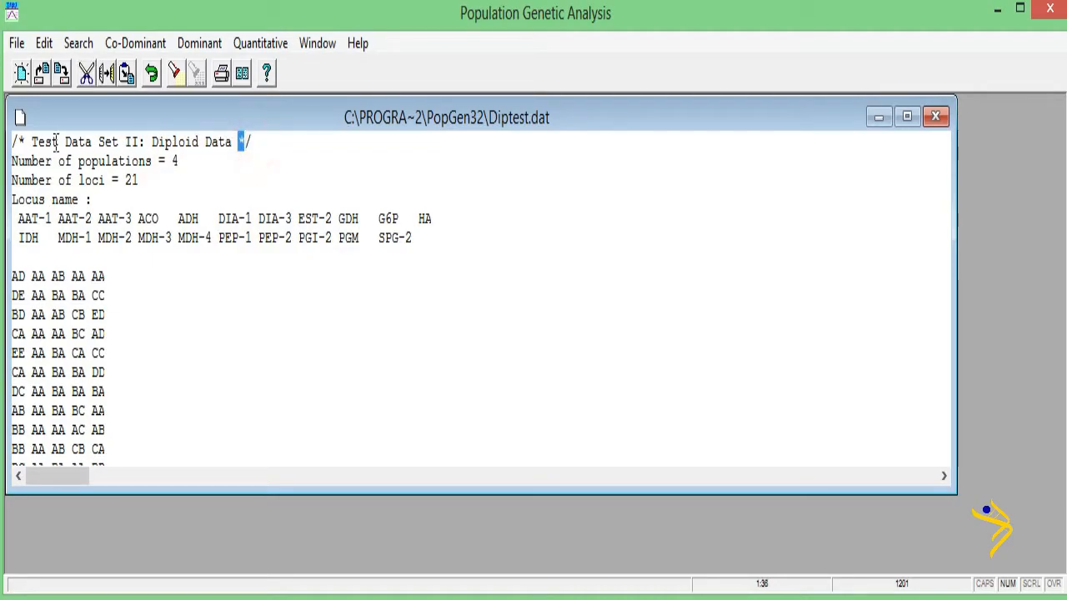
pyautogui.moveTo(18, 142); pyautogui.dragTo(298, 142)
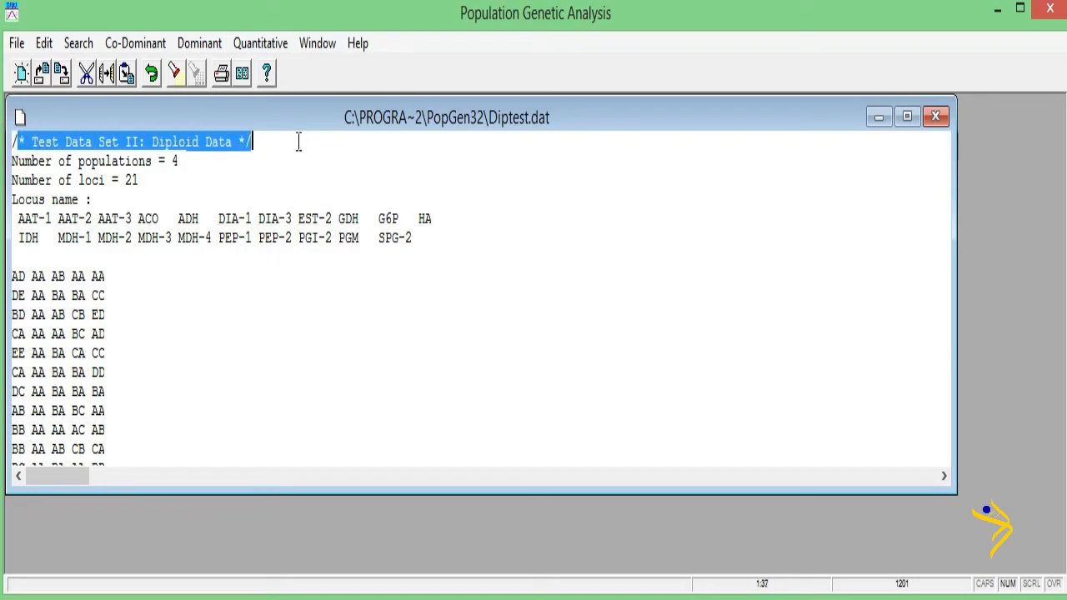
pyautogui.click(269, 141)
pyautogui.moveTo(152, 142); pyautogui.dragTo(233, 142)
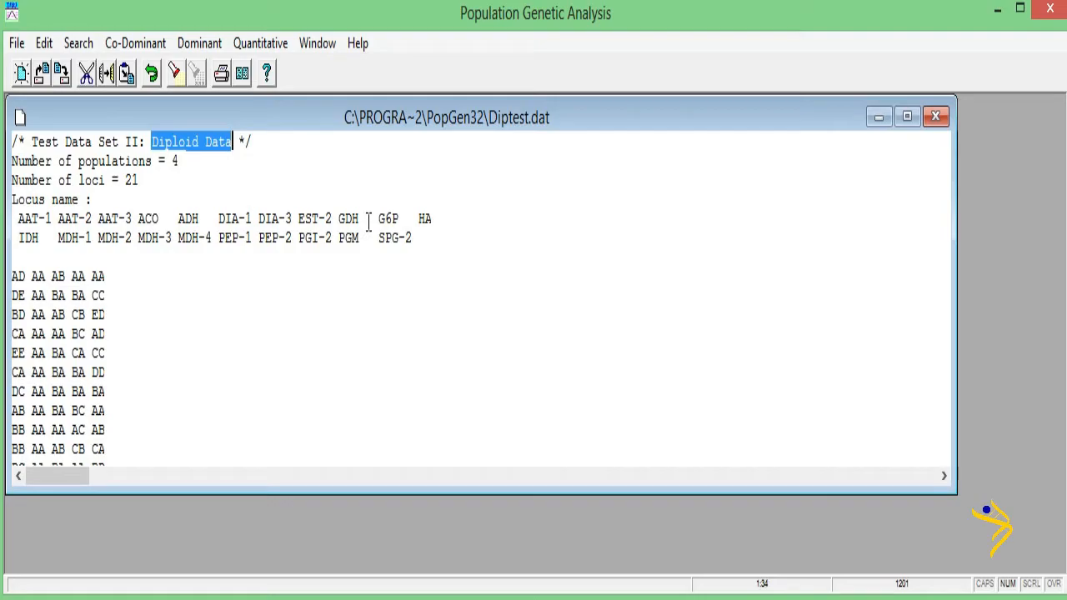
pyautogui.write('dados s')
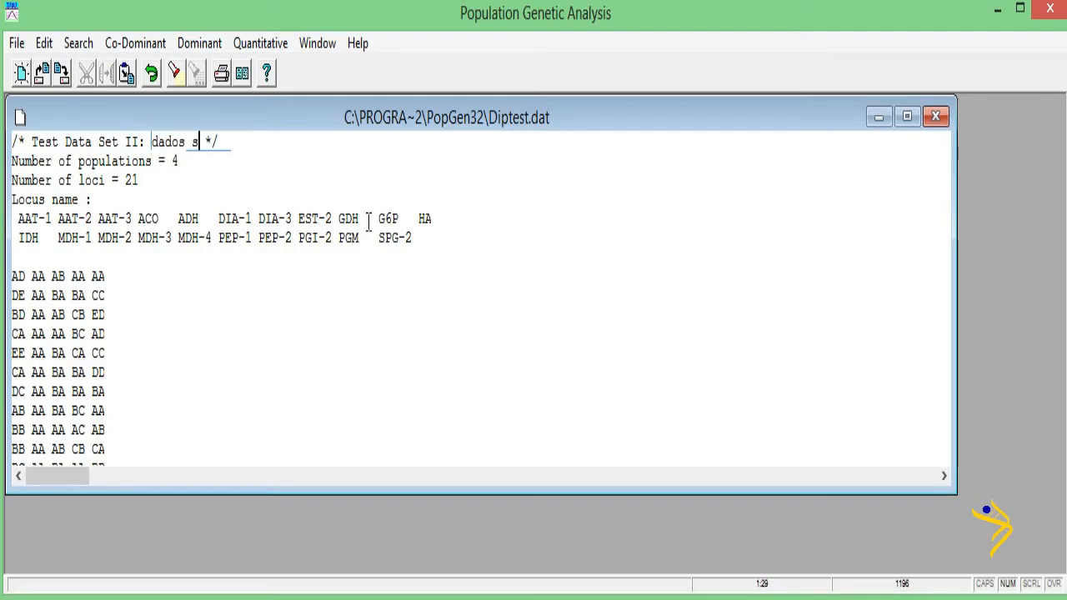
pyautogui.write('imulacao')
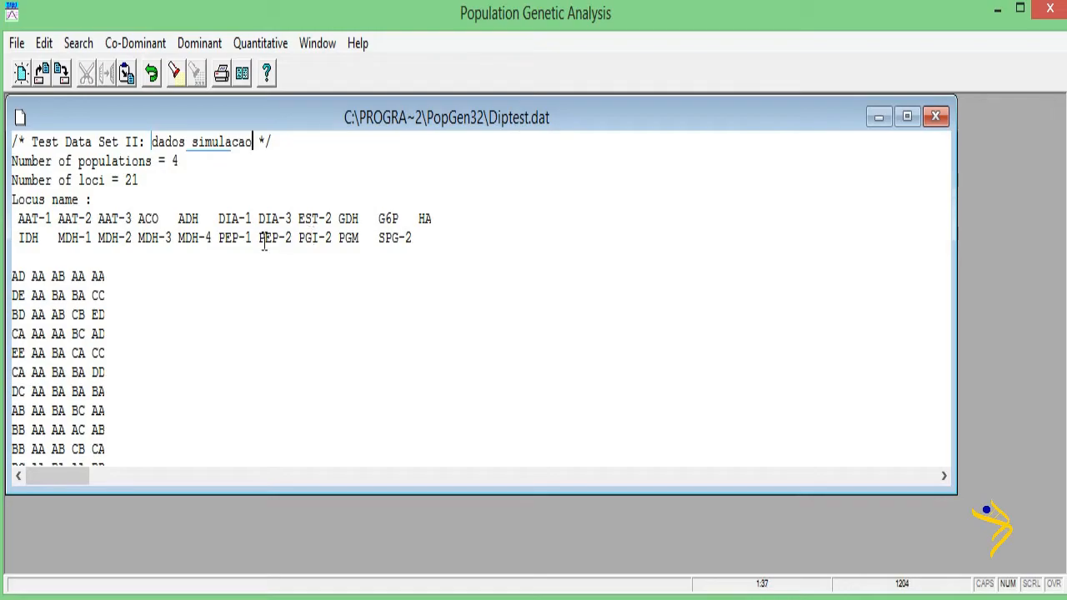
# Set the number of populations to 3 and the number of loci to 5 in the header
pyautogui.click(210, 176)
pyautogui.click(172, 159)
pyautogui.doubleClick(172, 158)
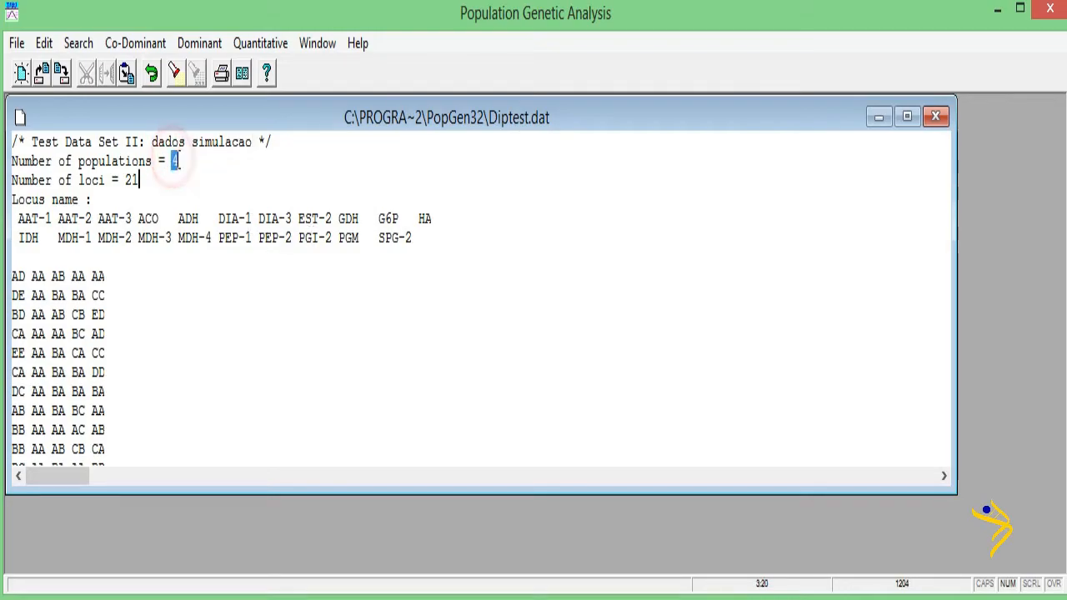
pyautogui.write('3')
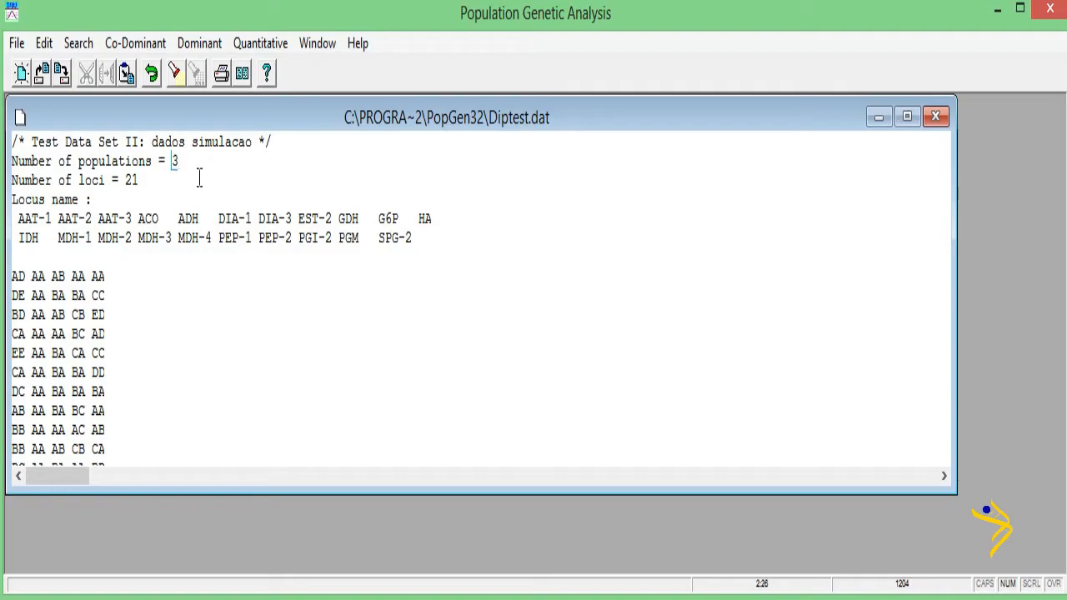
pyautogui.click(129, 182)
pyautogui.doubleClick(129, 181)
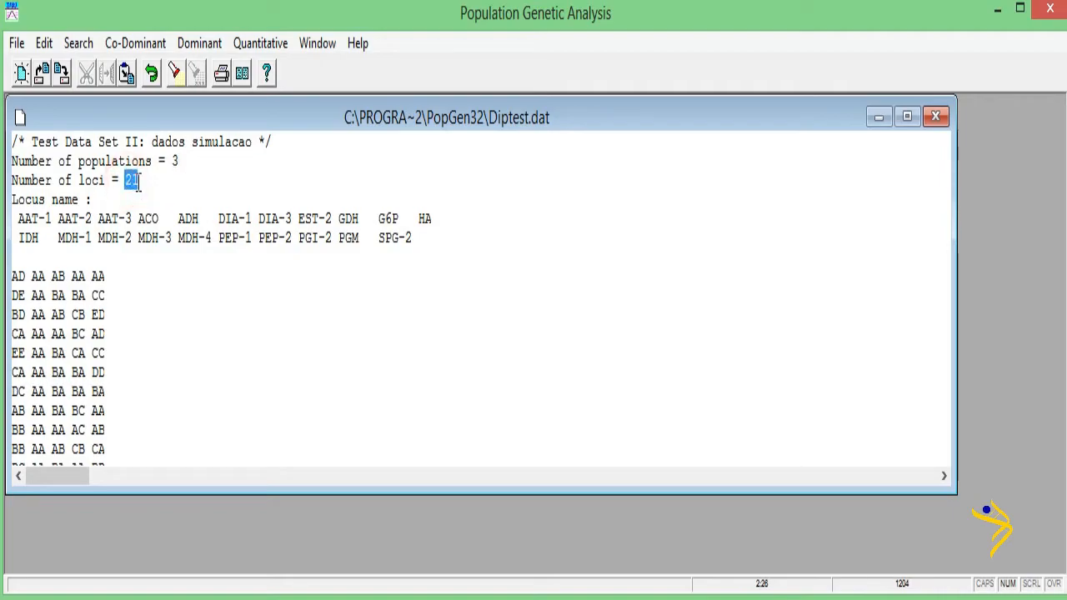
pyautogui.write('5')
# Replace the sample locus names with Loco1 Loco2 Loco3 Loco4 Loco5
pyautogui.moveTo(411, 239); pyautogui.dragTo(15, 218)
pyautogui.press('Delete')
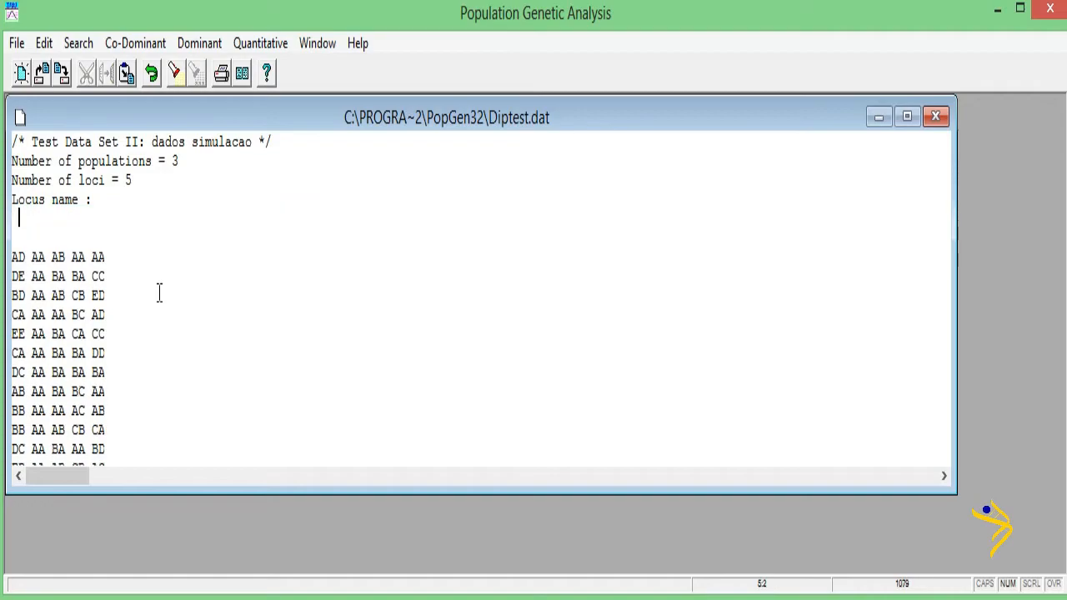
pyautogui.write('Loco1 Loco2 L')
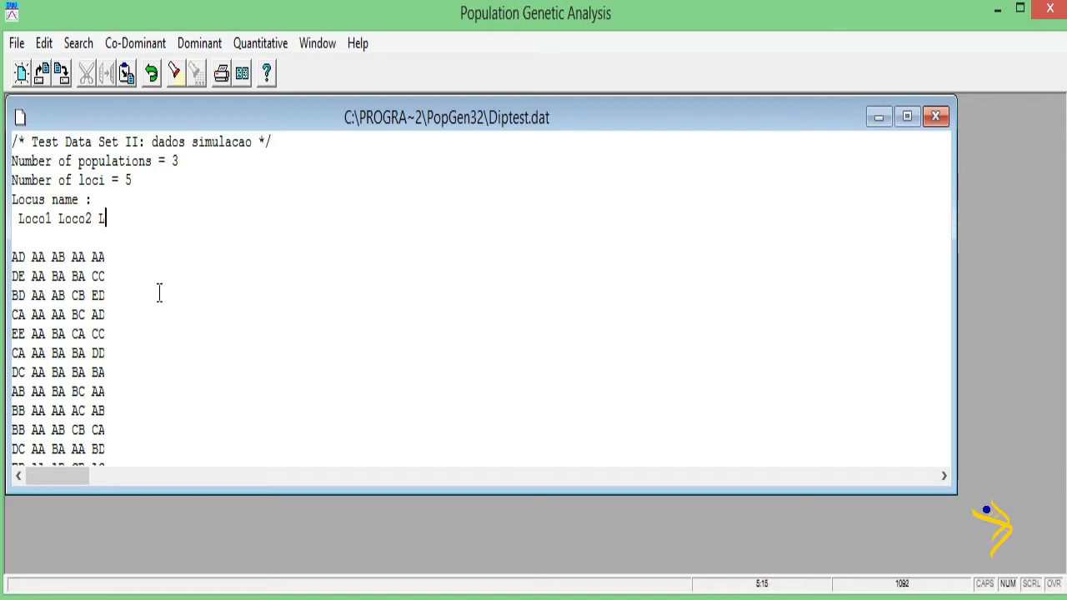
pyautogui.write('oc')
pyautogui.write('o3 Loc')
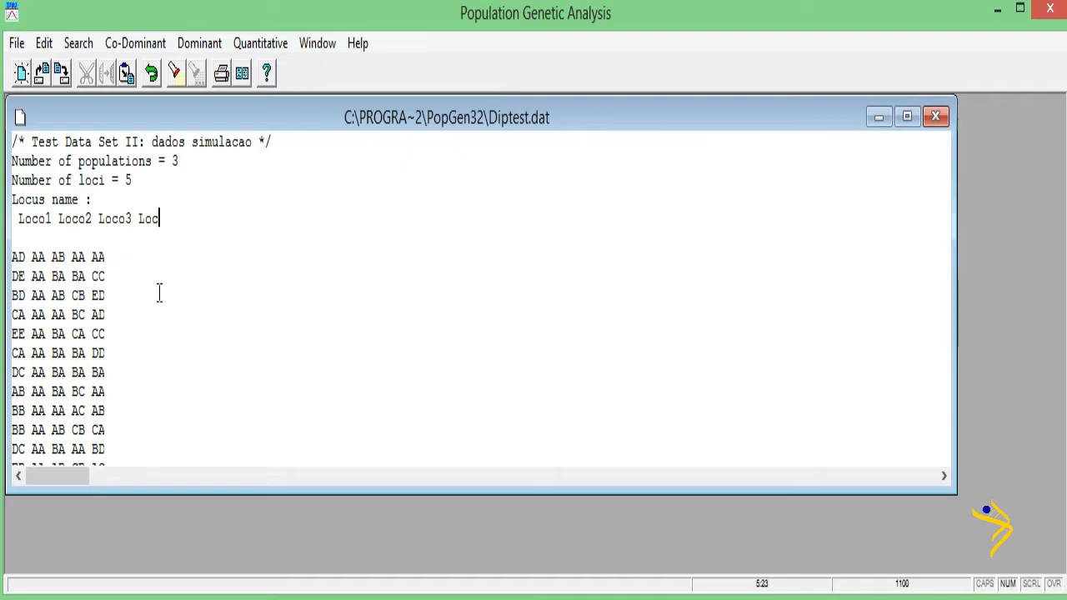
pyautogui.write('o4 Loco5')
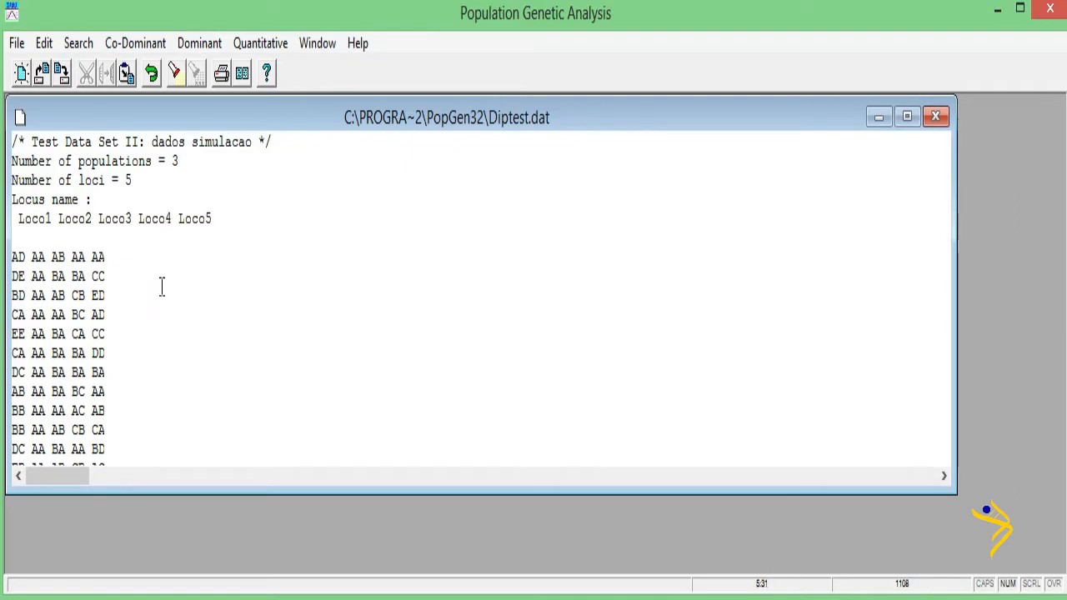
# Save the edited data file under the new name aula_16012021 in the PopGen32 folder
pyautogui.click(17, 42)
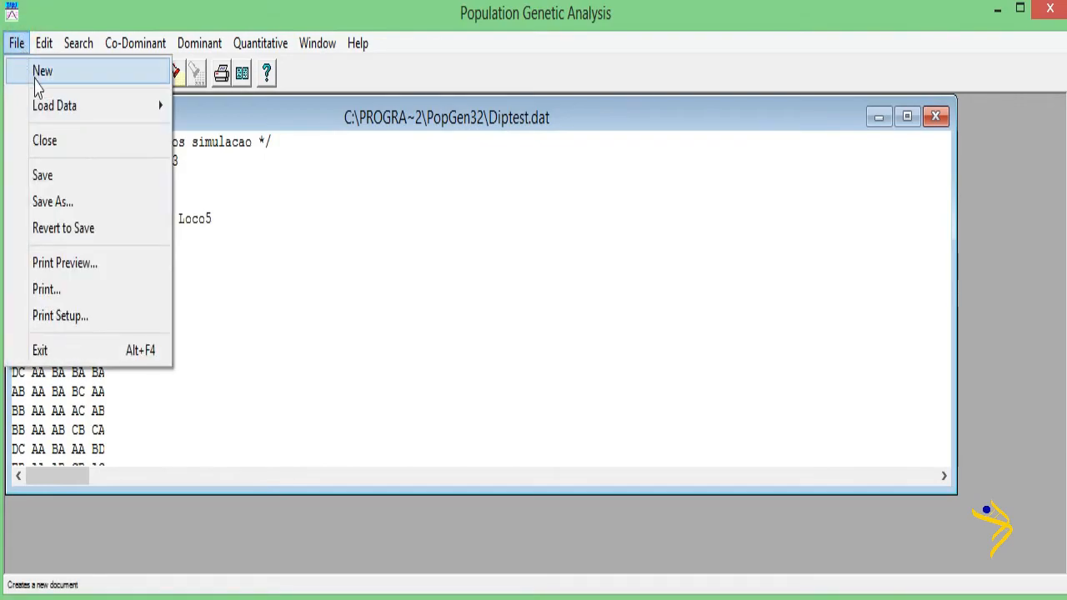
pyautogui.click(59, 202)
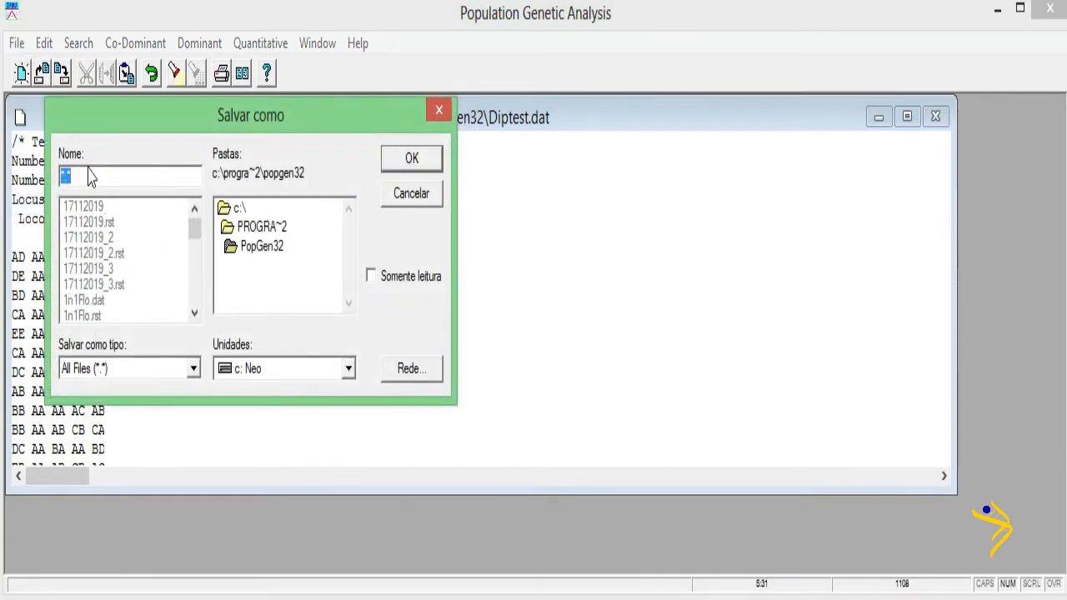
pyautogui.write('aula_160')
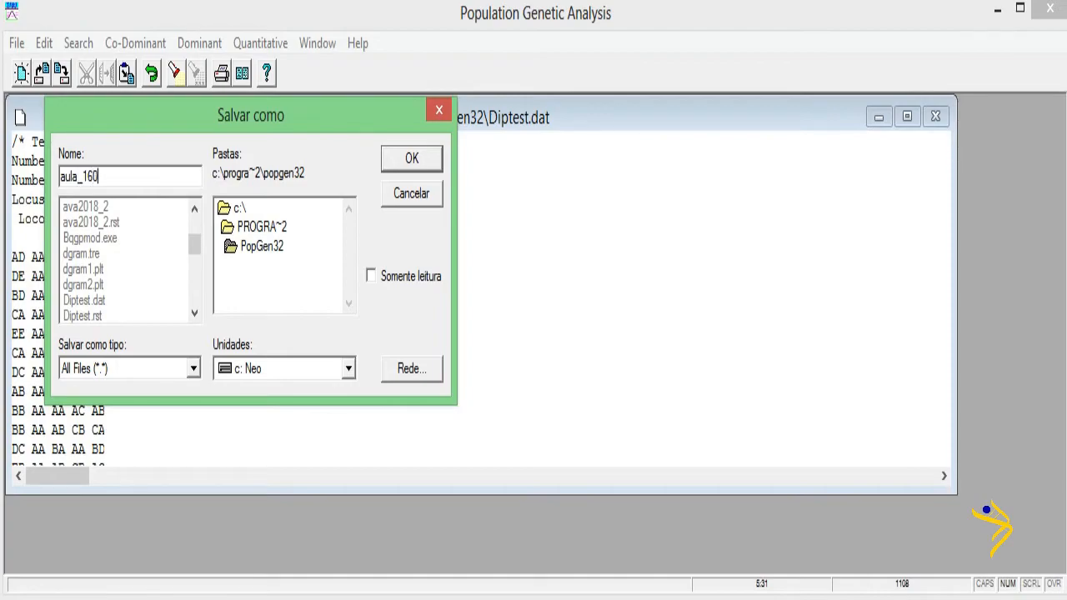
pyautogui.write('12021')
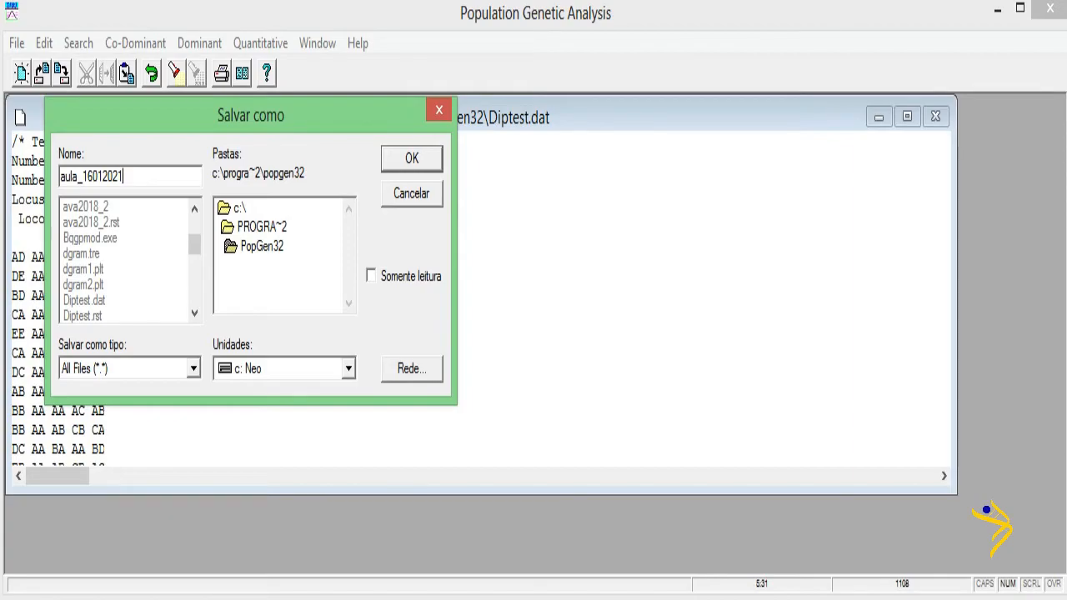
pyautogui.press('Return')
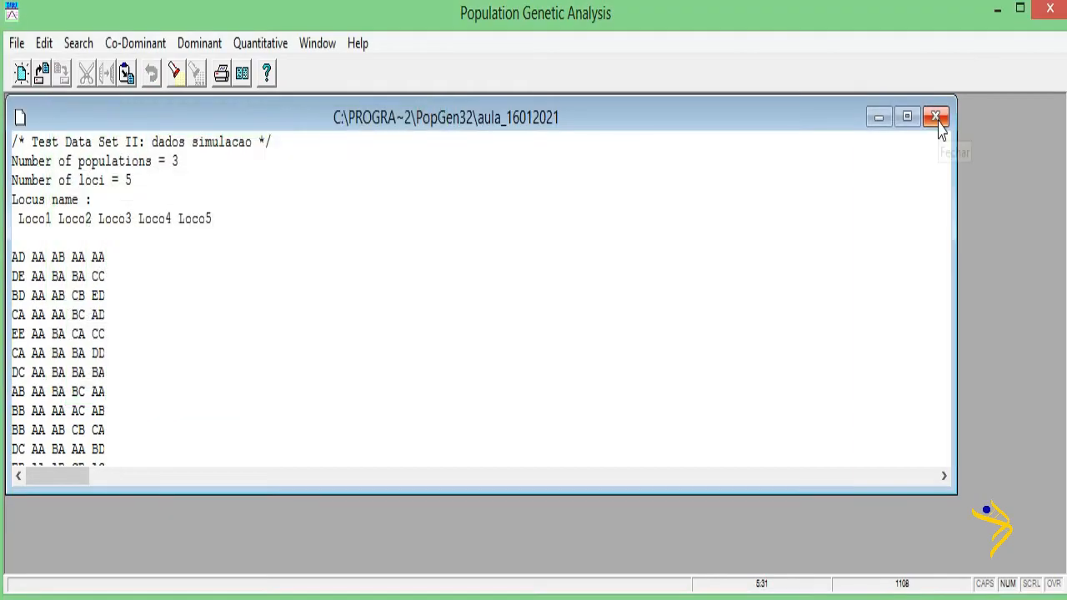
# Close and reopen the aula_16012021 data file, and open the co-dominant diploid data analysis settings
pyautogui.click(936, 117)
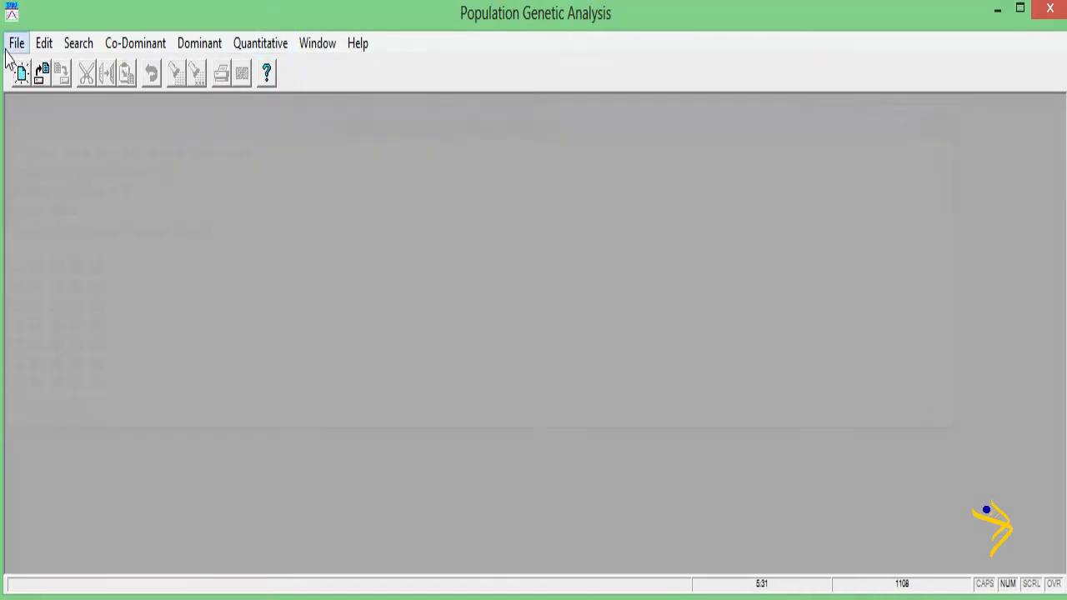
pyautogui.click(15, 45)
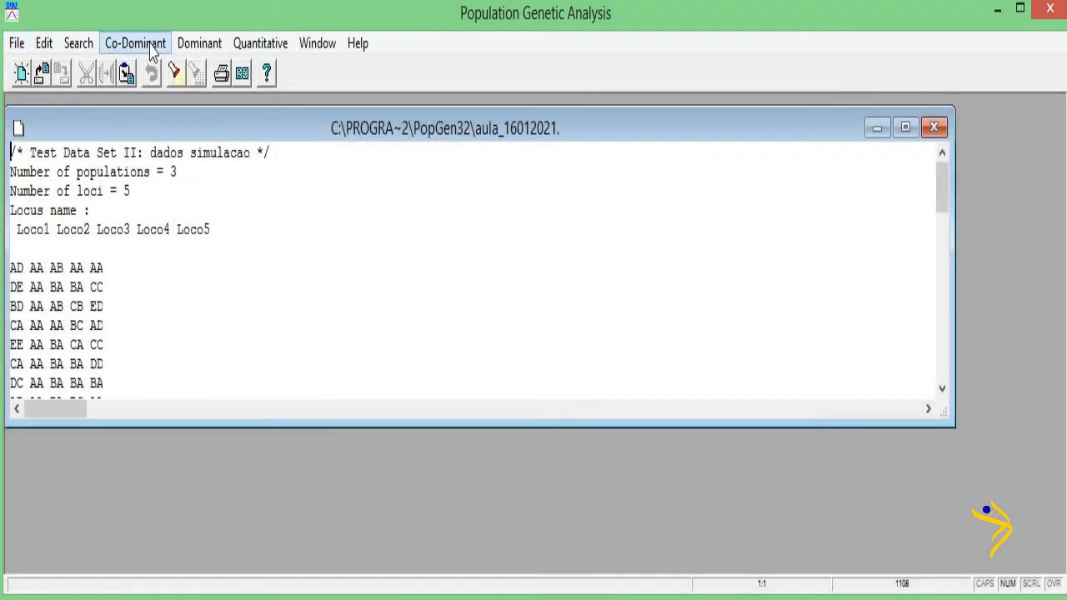
pyautogui.click(152, 52)
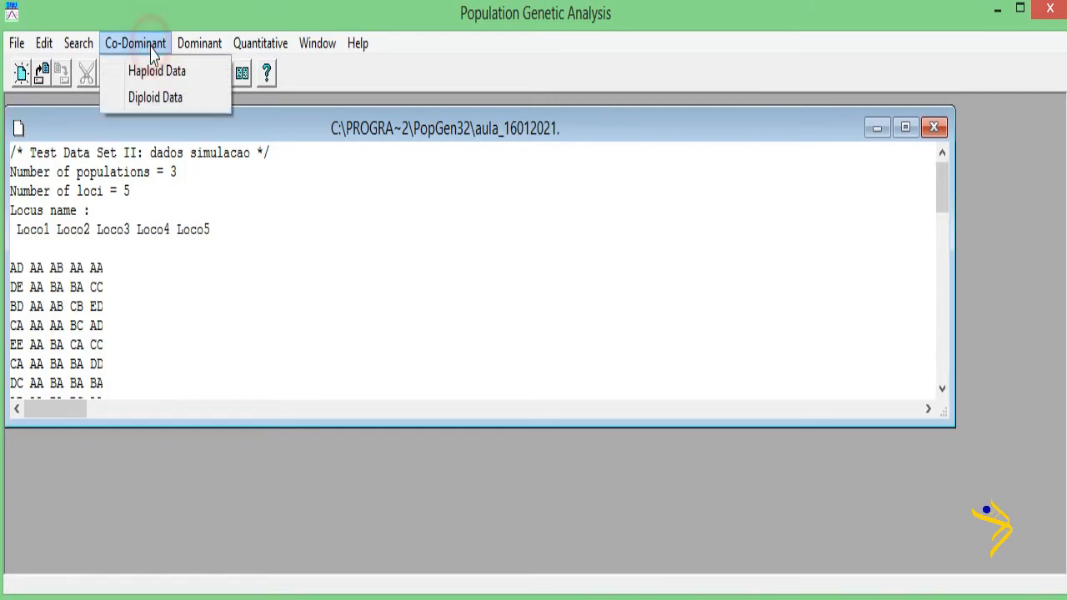
pyautogui.click(199, 107)
pyautogui.moveTo(210, 107); pyautogui.dragTo(333, 17)
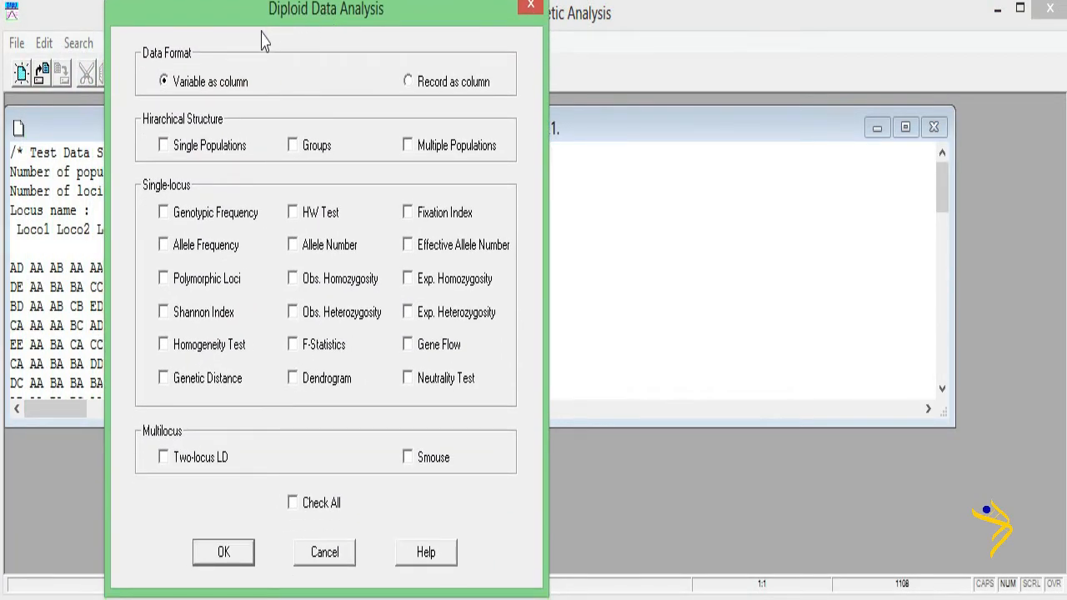
# Enable Single Populations and Multiple Populations, with Genotypic Frequency, Allele Frequency and HW Test as the single-locus analyses
pyautogui.click(162, 145)
pyautogui.click(409, 149)
pyautogui.click(165, 214)
pyautogui.click(163, 246)
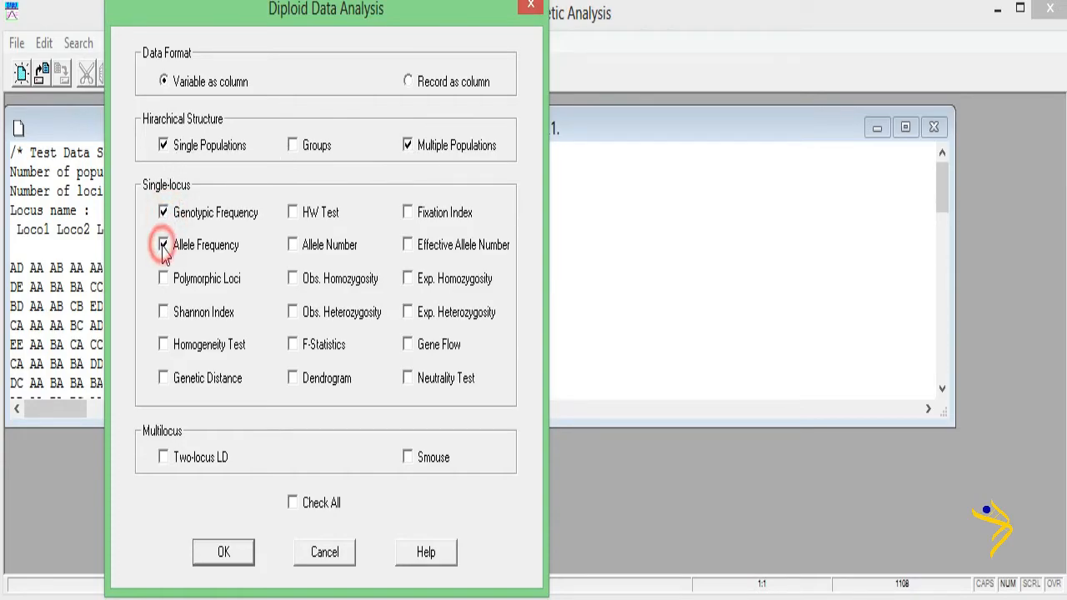
pyautogui.click(293, 214)
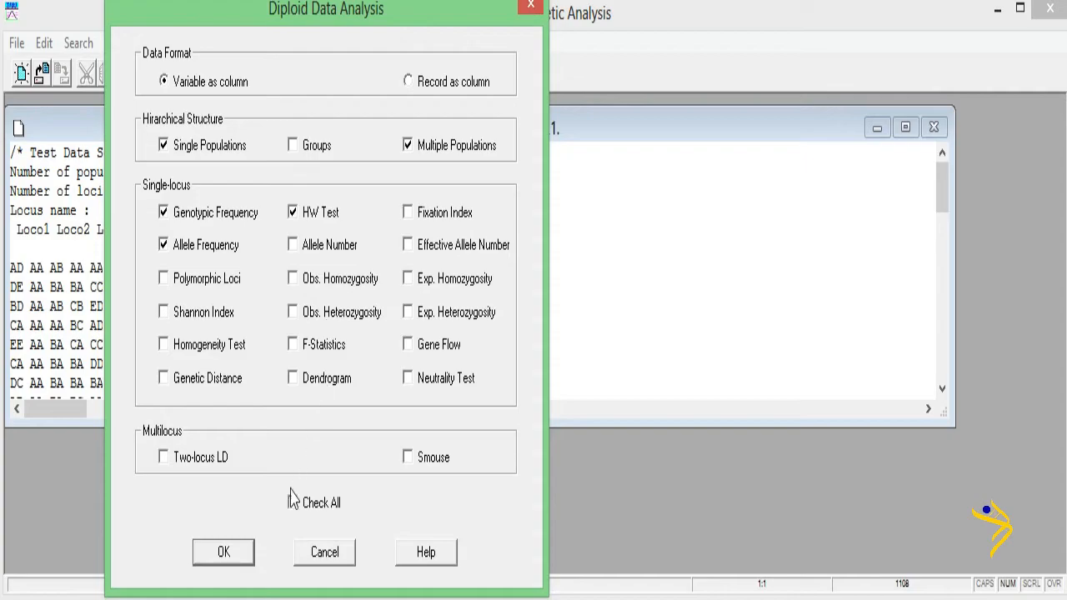
# Run the diploid data analysis, retaining all loci for further analysis
pyautogui.click(238, 555)
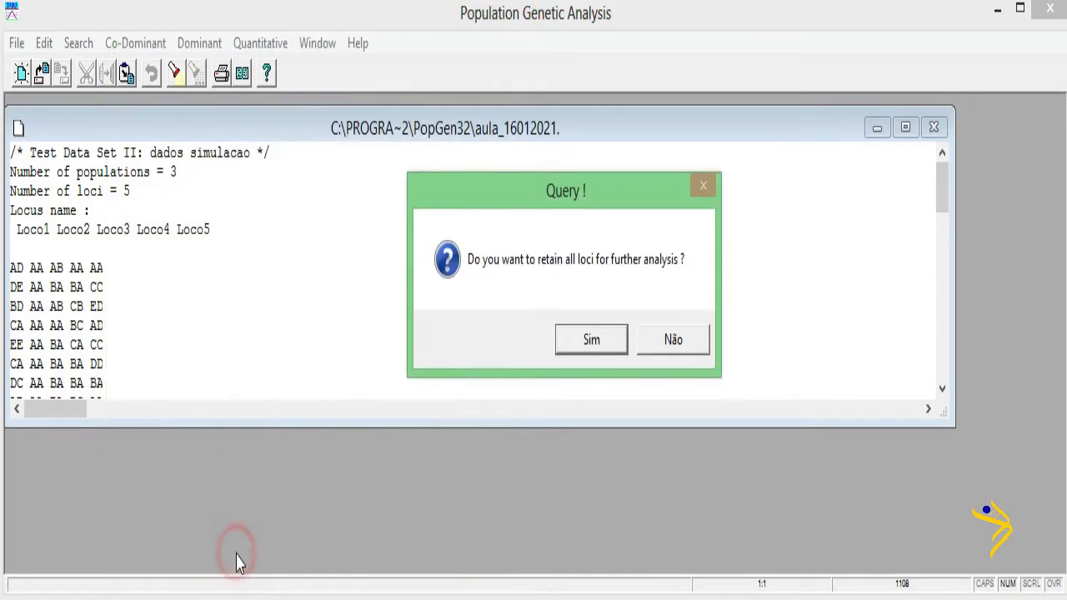
pyautogui.click(601, 346)
pyautogui.click(606, 342)
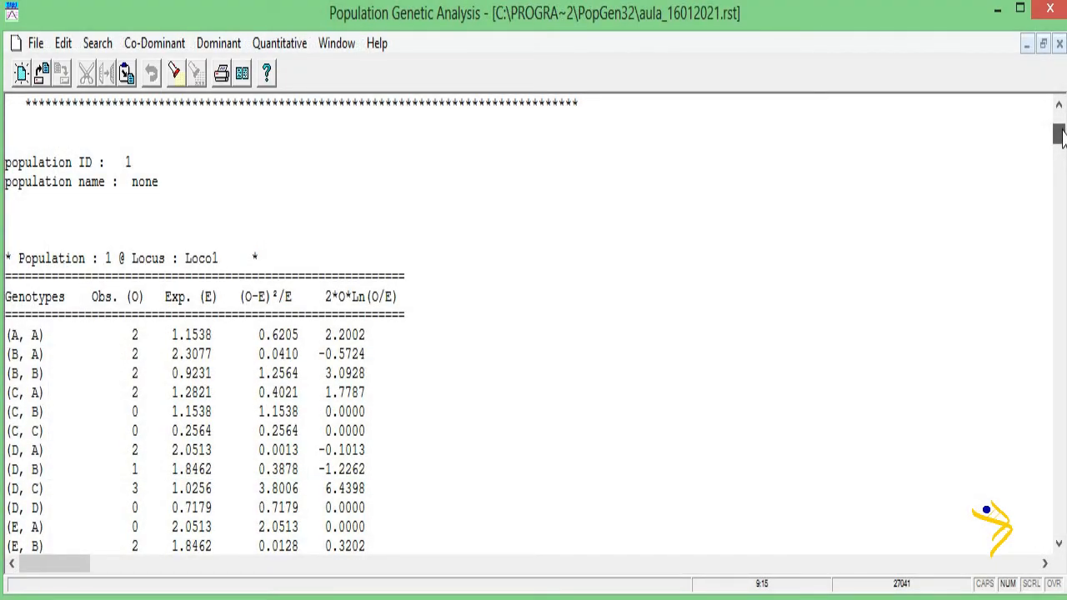
# Examine population 1's genotype tables and Hardy-Weinberg test results for Loco1, Loco2 and Loco3
pyautogui.scroll(-2, 1061, 138)
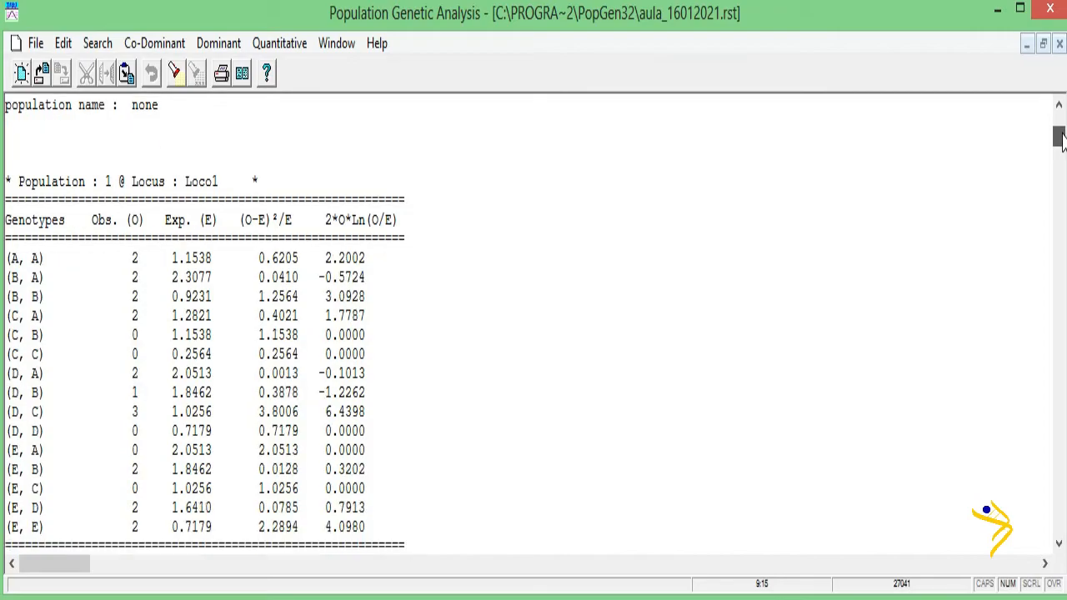
pyautogui.scroll(-1, 1061, 138)
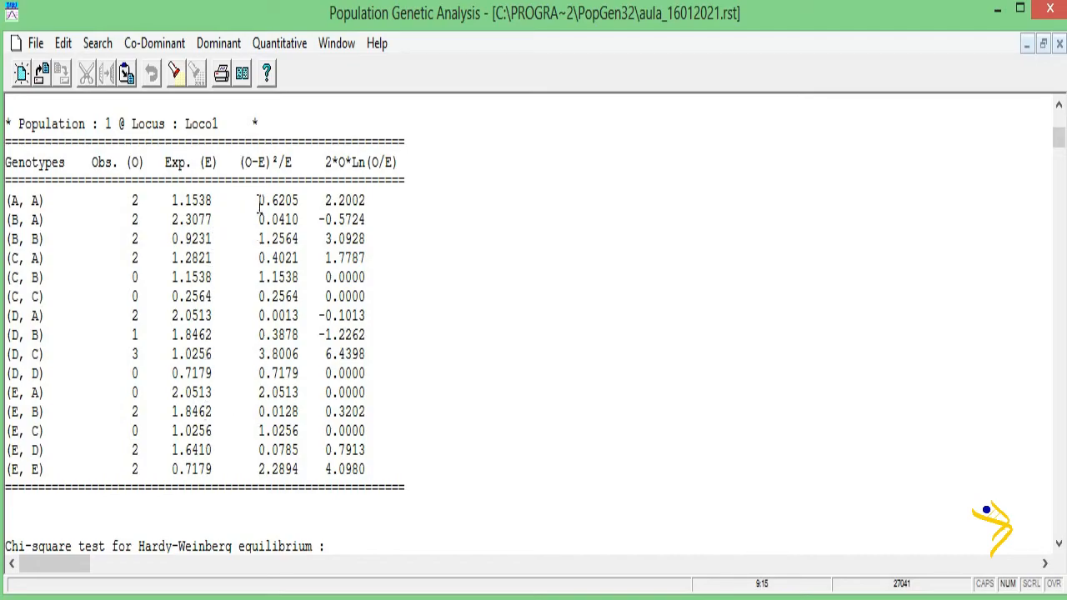
pyautogui.scroll(-4, 249, 290)
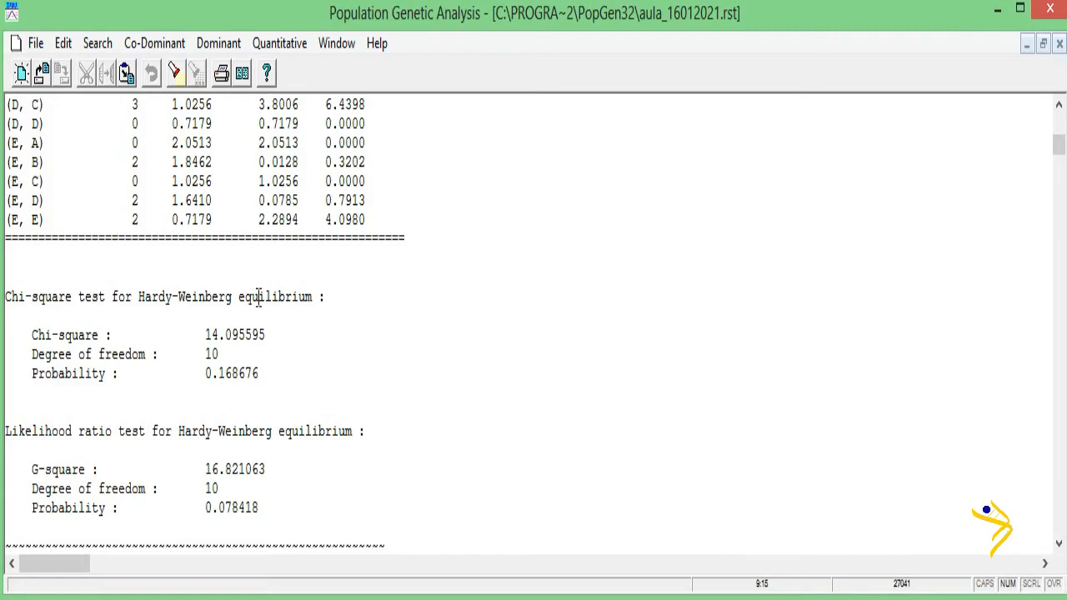
pyautogui.moveTo(260, 374); pyautogui.dragTo(204, 373)
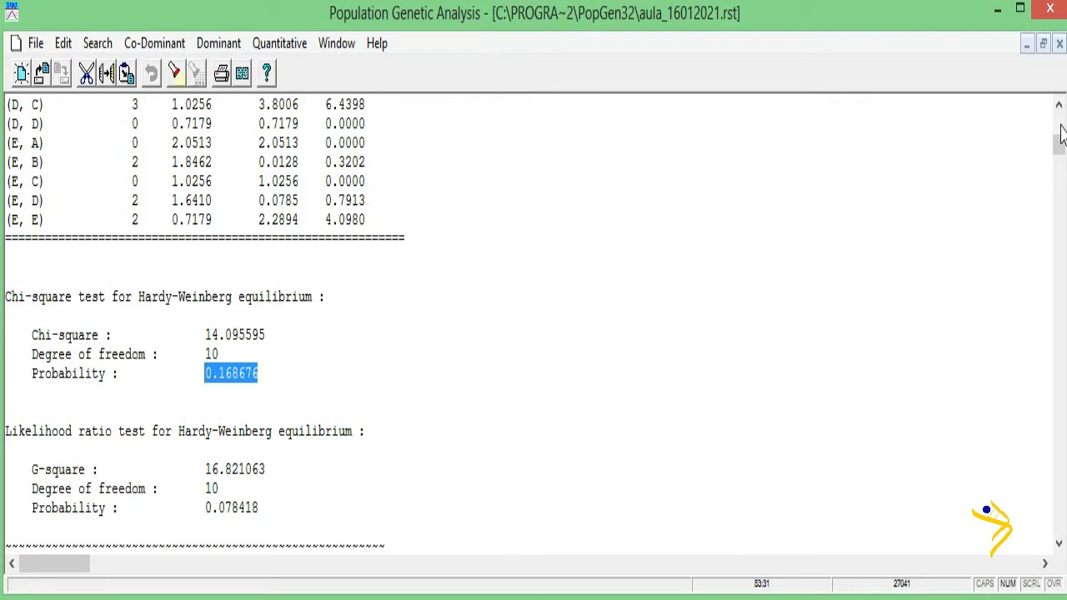
pyautogui.moveTo(1062, 143); pyautogui.dragTo(1063, 149)
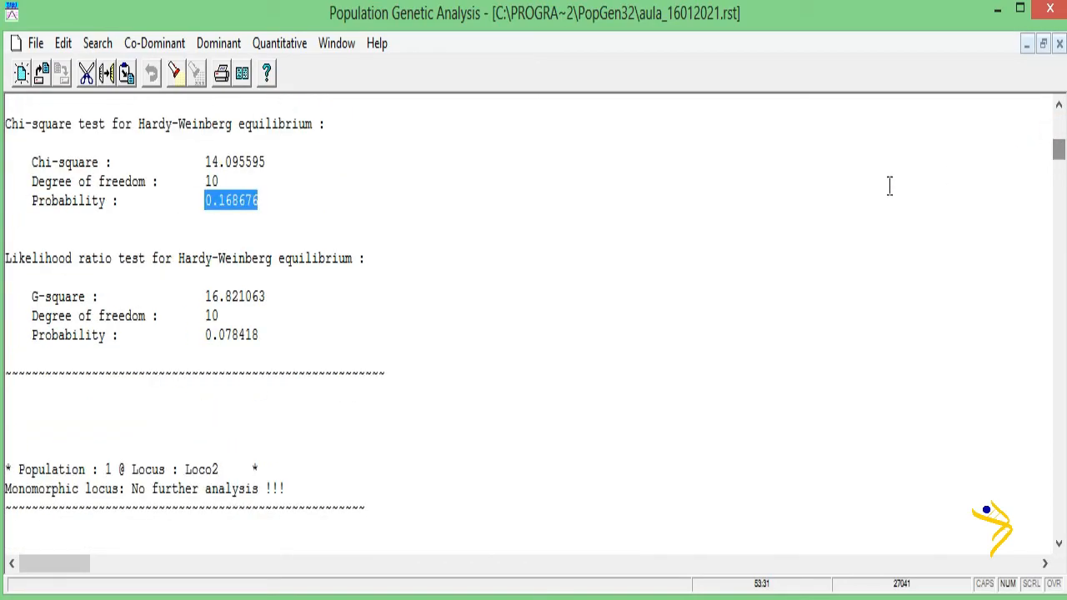
pyautogui.moveTo(205, 294); pyautogui.dragTo(293, 310)
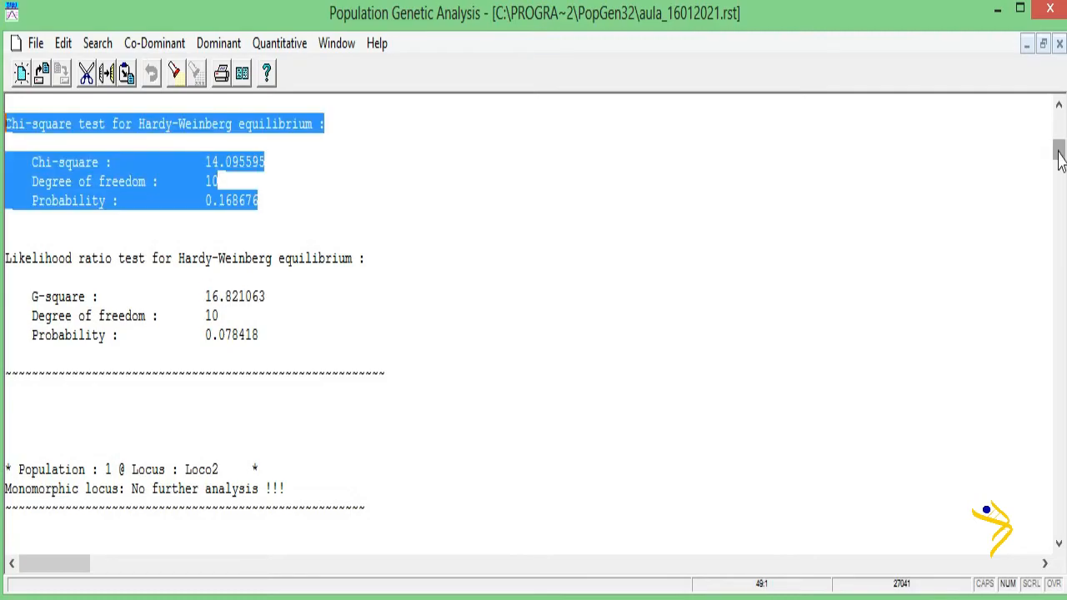
pyautogui.moveTo(1059, 154); pyautogui.dragTo(1059, 161)
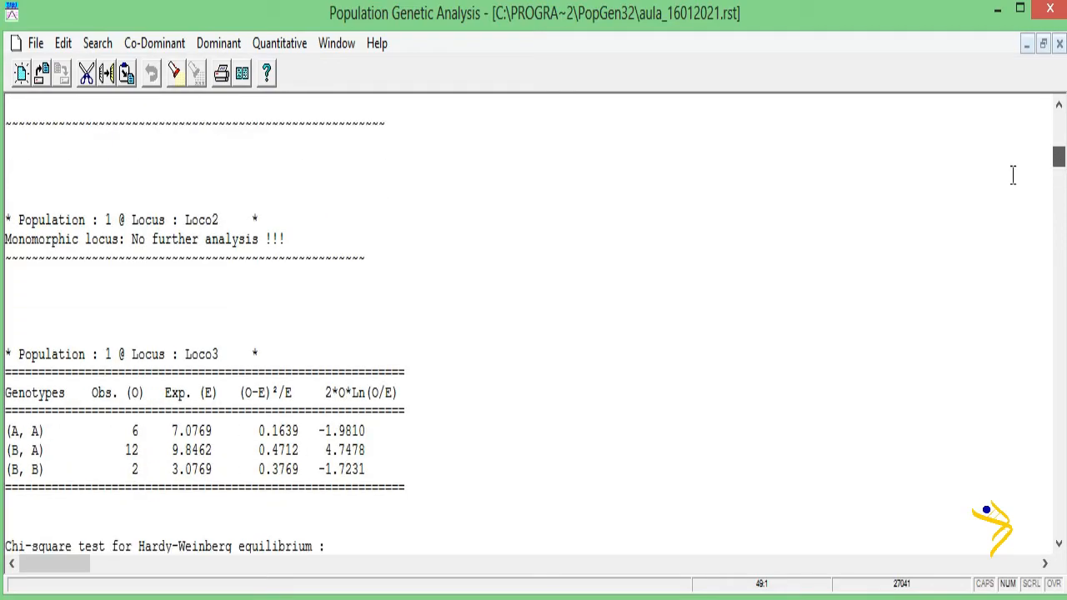
pyautogui.moveTo(291, 239); pyautogui.dragTo(7, 247)
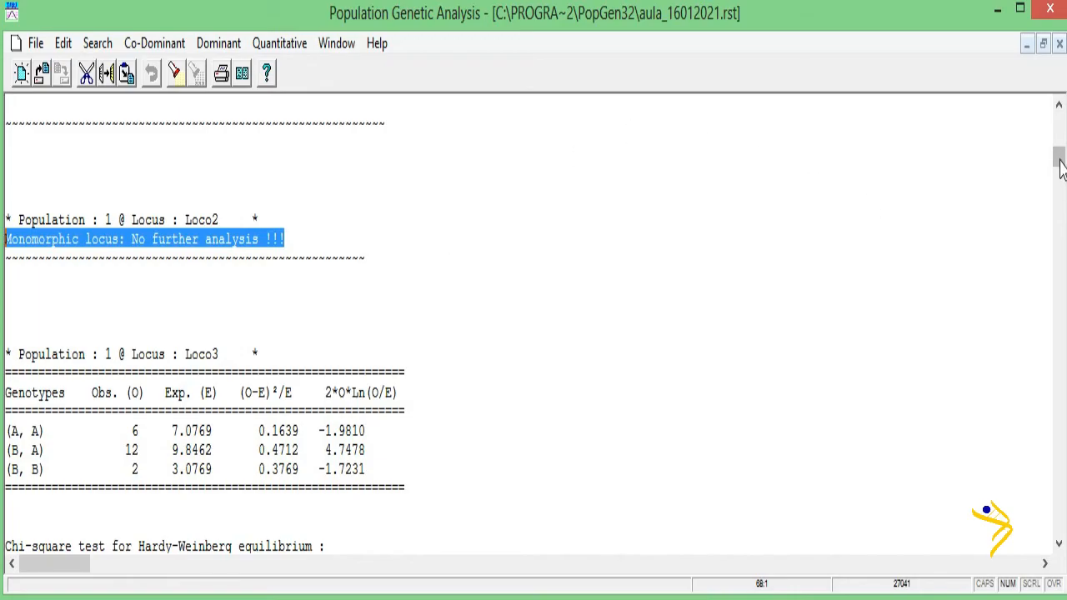
pyautogui.moveTo(1061, 165); pyautogui.dragTo(1061, 171)
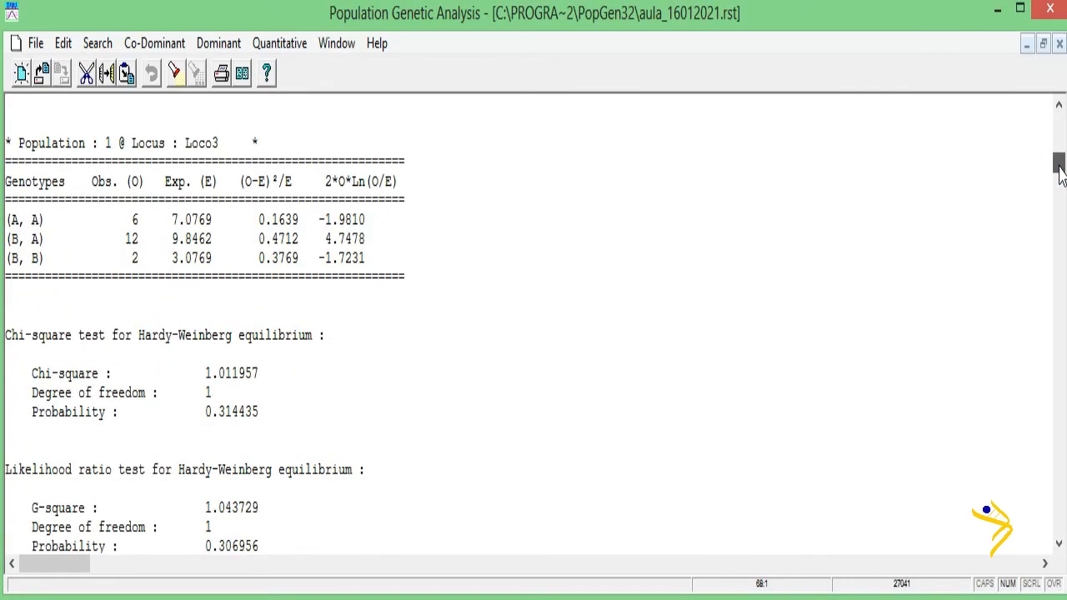
pyautogui.moveTo(204, 412); pyautogui.dragTo(275, 412)
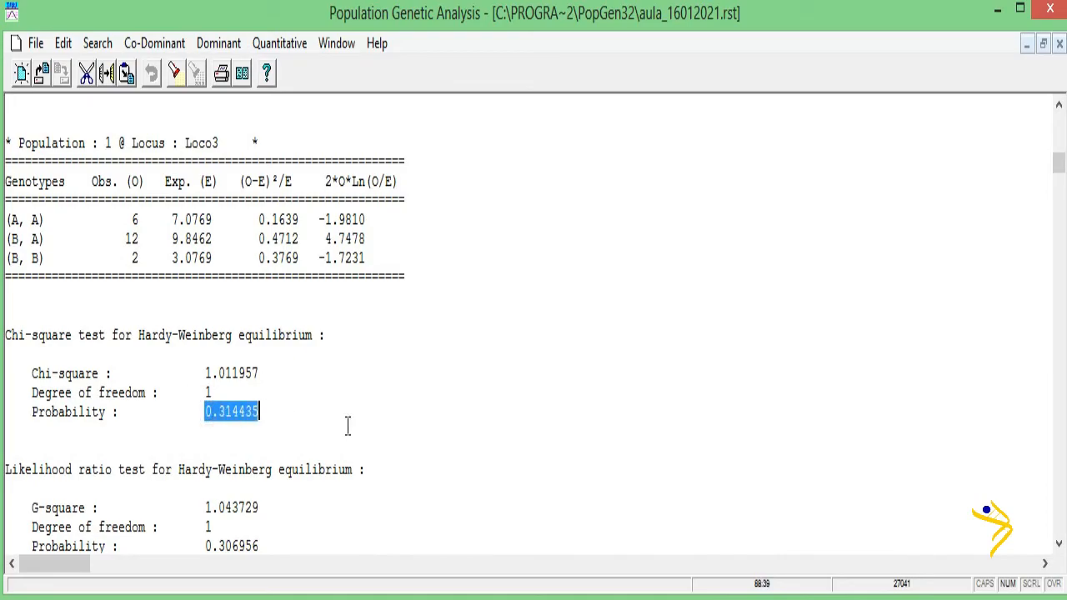
# Examine the allele frequency table of population 3, comparing the frequencies of each allele across the loci
pyautogui.moveTo(1059, 164); pyautogui.dragTo(1060, 357)
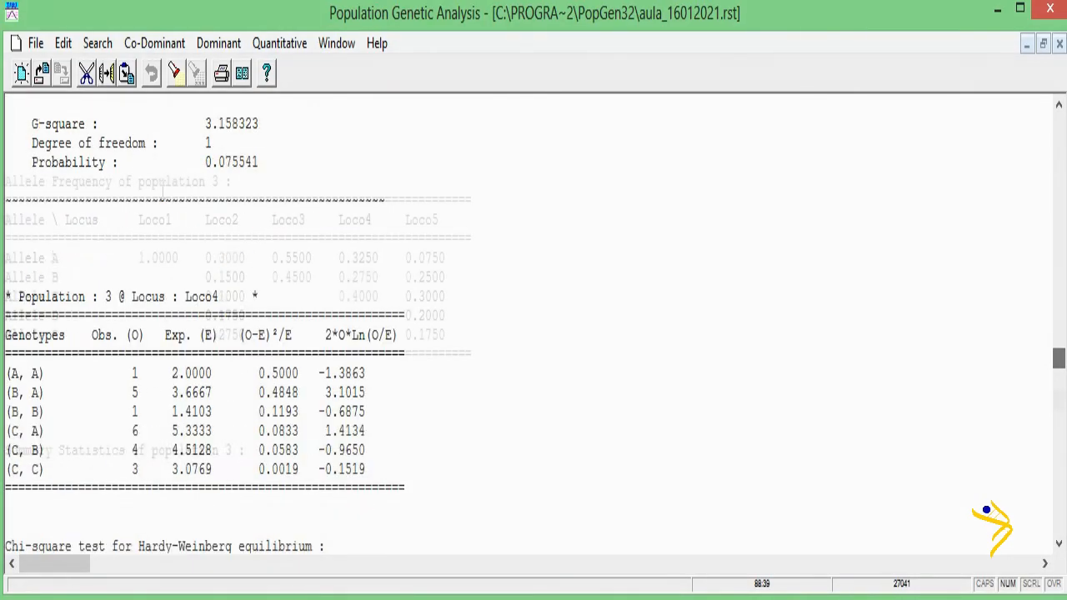
pyautogui.moveTo(1060, 357); pyautogui.dragTo(1060, 359)
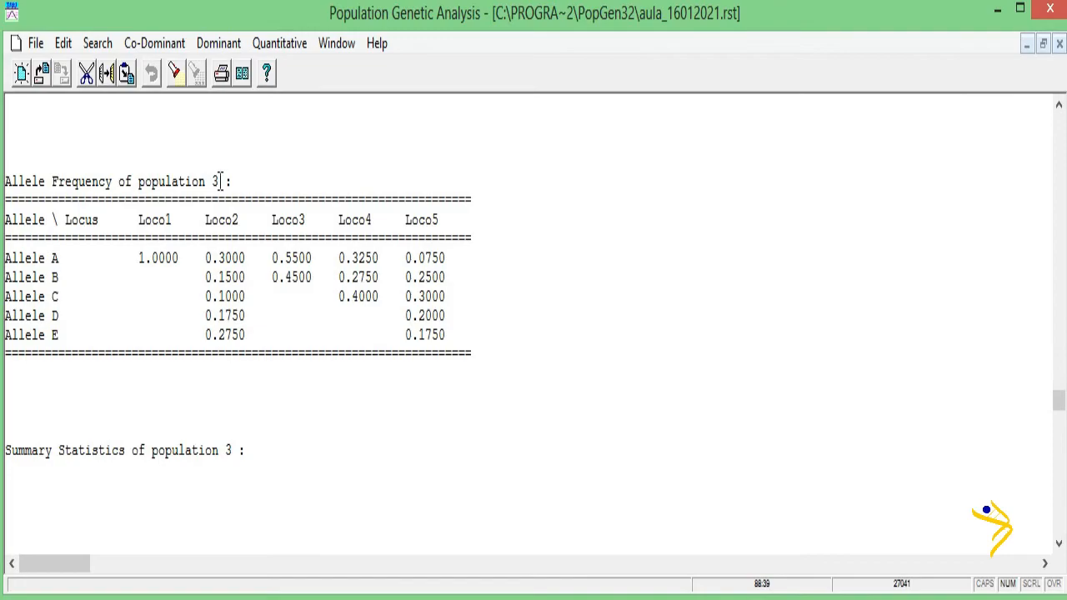
pyautogui.moveTo(219, 182); pyautogui.dragTo(5, 181)
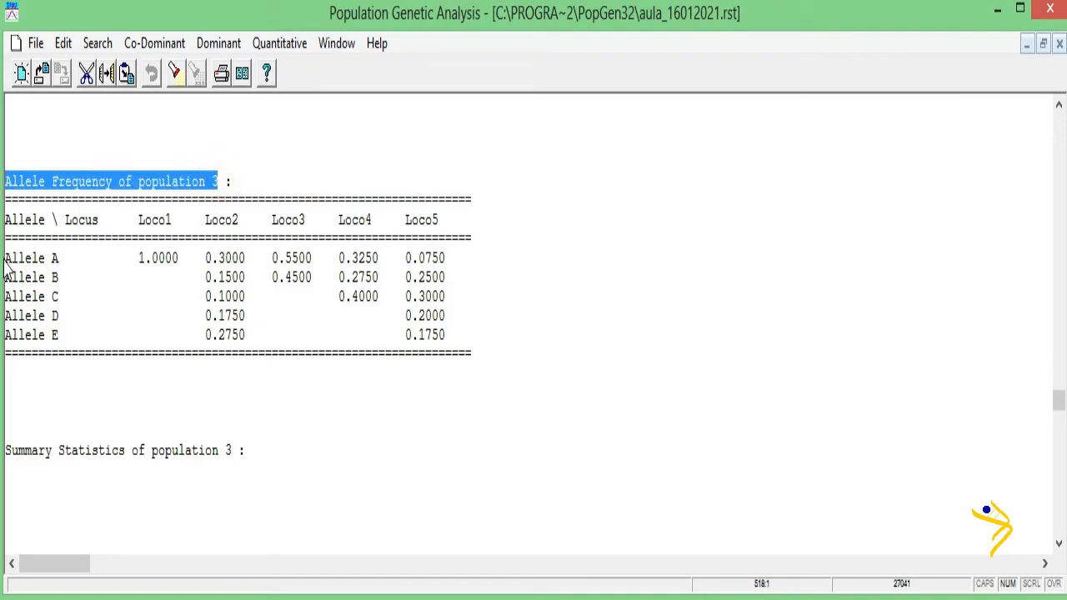
pyautogui.moveTo(7, 258); pyautogui.dragTo(460, 334)
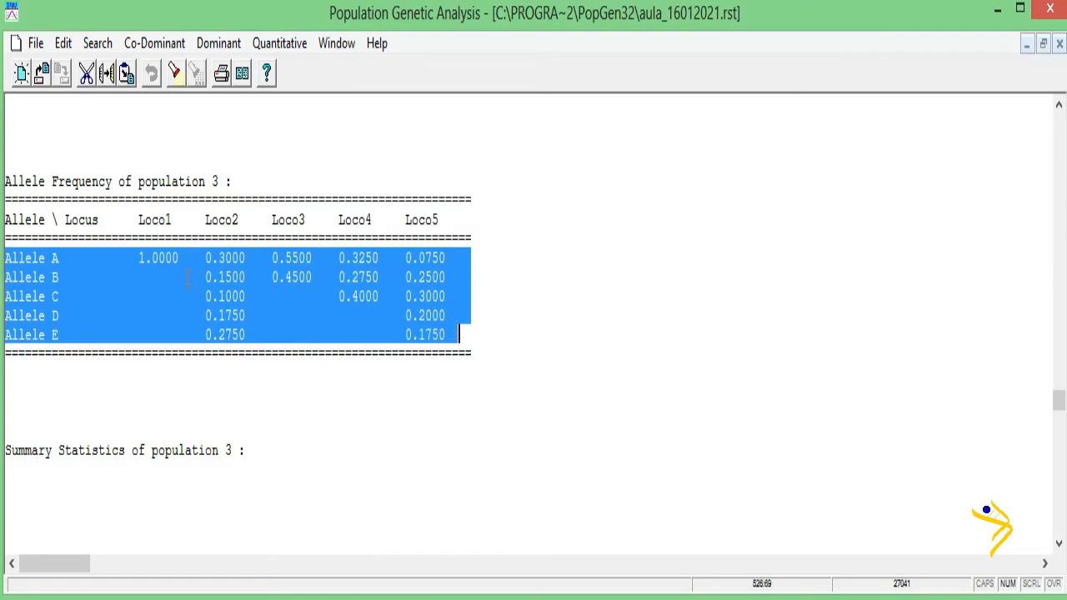
pyautogui.click(494, 315)
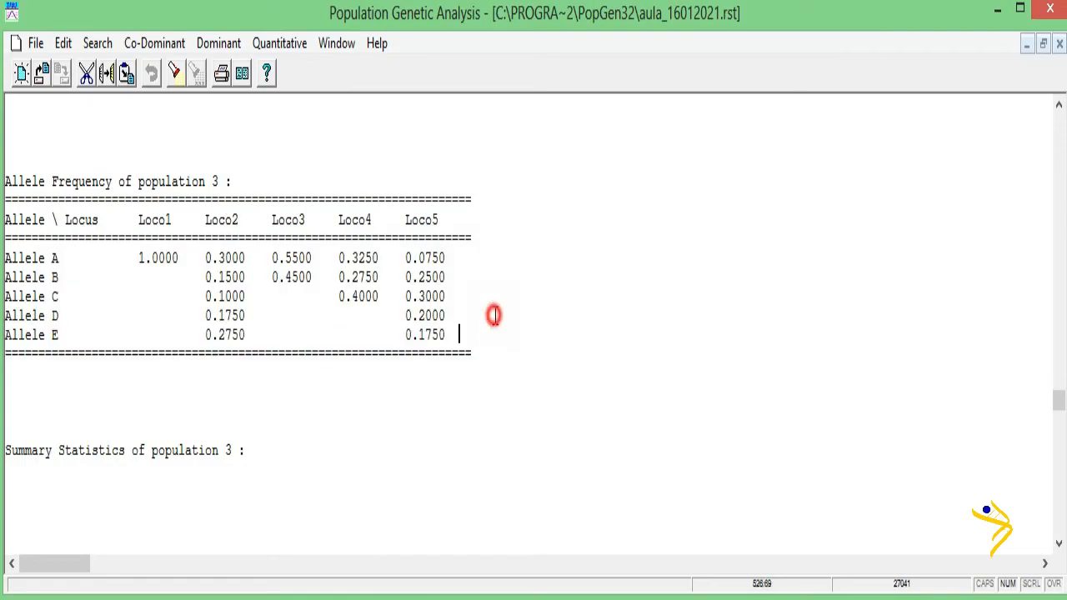
pyautogui.moveTo(178, 258); pyautogui.dragTo(139, 260)
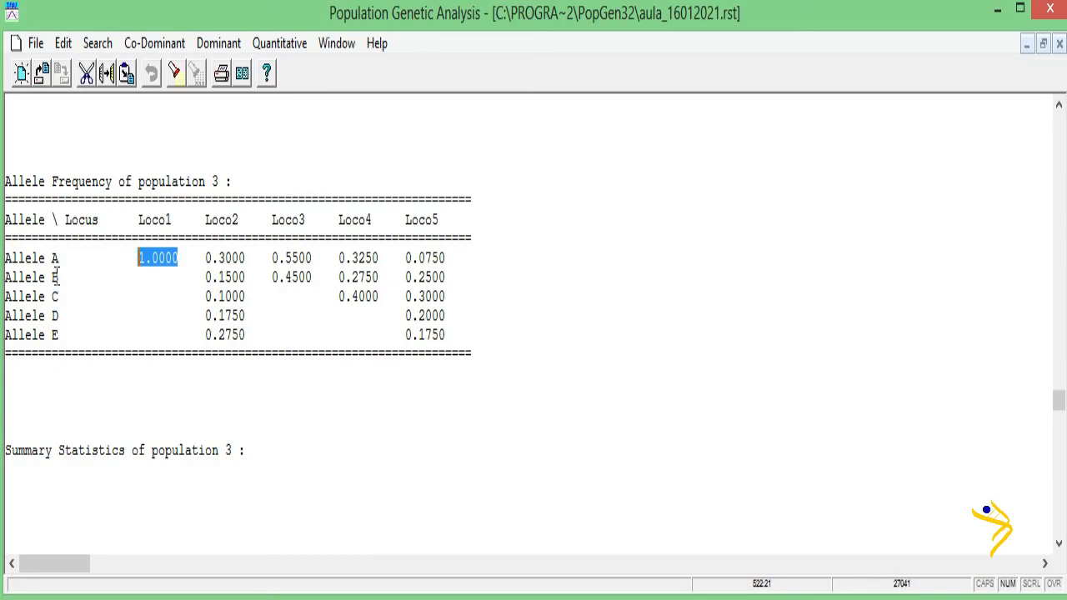
pyautogui.moveTo(59, 258); pyautogui.dragTo(2, 259)
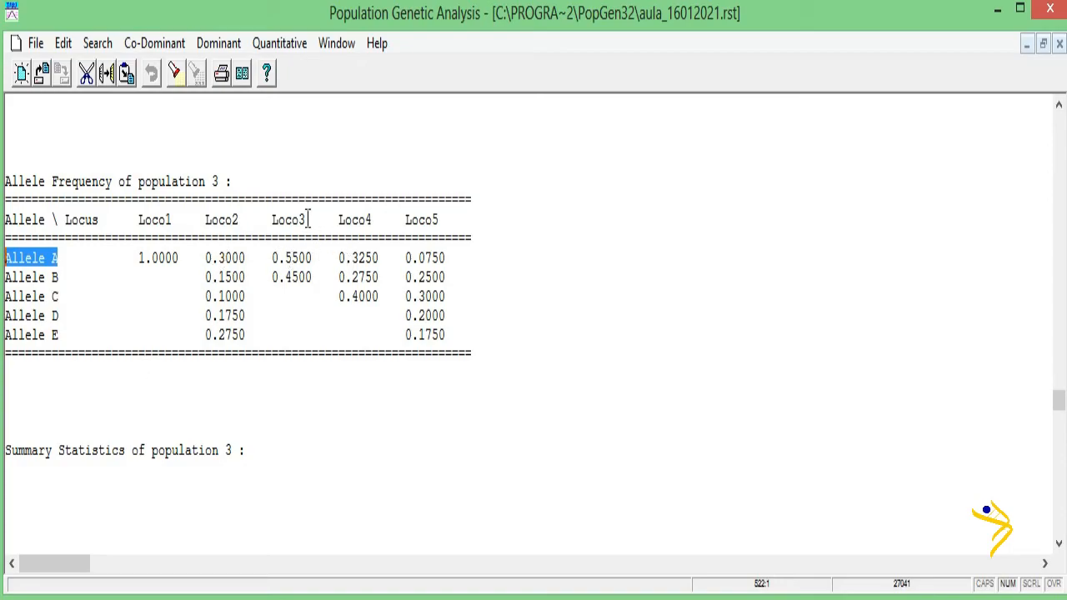
pyautogui.moveTo(316, 278); pyautogui.dragTo(275, 255)
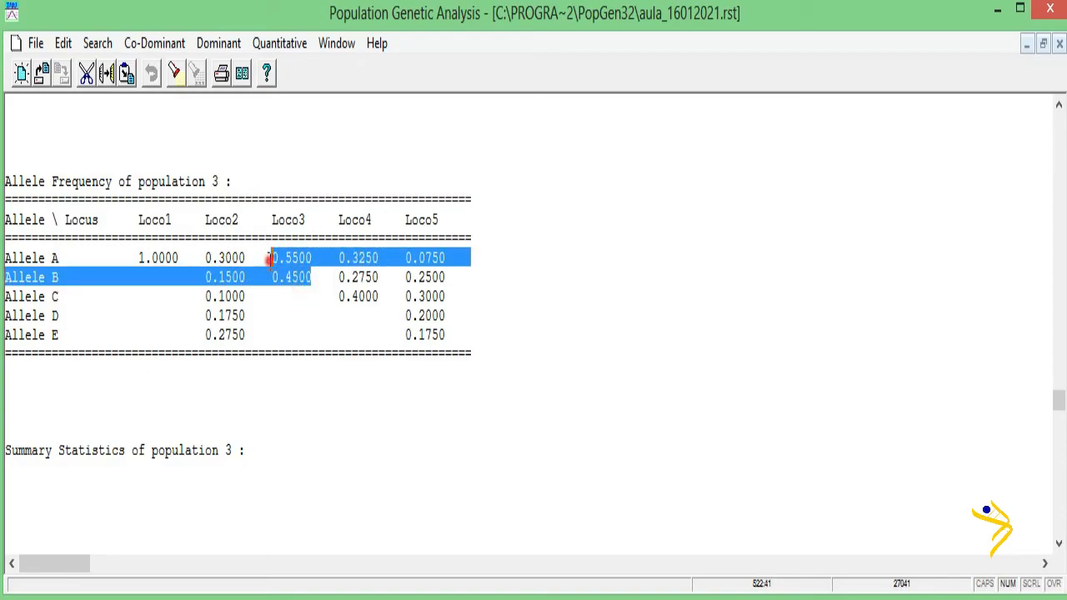
pyautogui.click(275, 255)
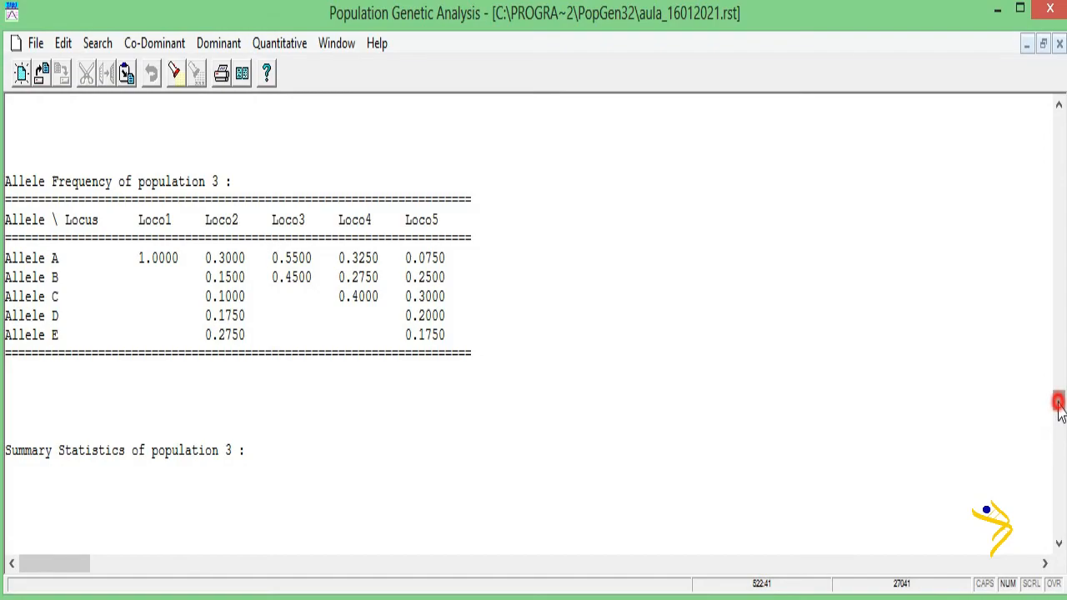
# Examine the multi-population statistics for Loco1, comparing observed and expected genotypes and reading the chi-square test's probability for Hardy-Weinberg equilibrium
pyautogui.scroll(-2, 1060, 413)
pyautogui.scroll(-8, 1061, 413)
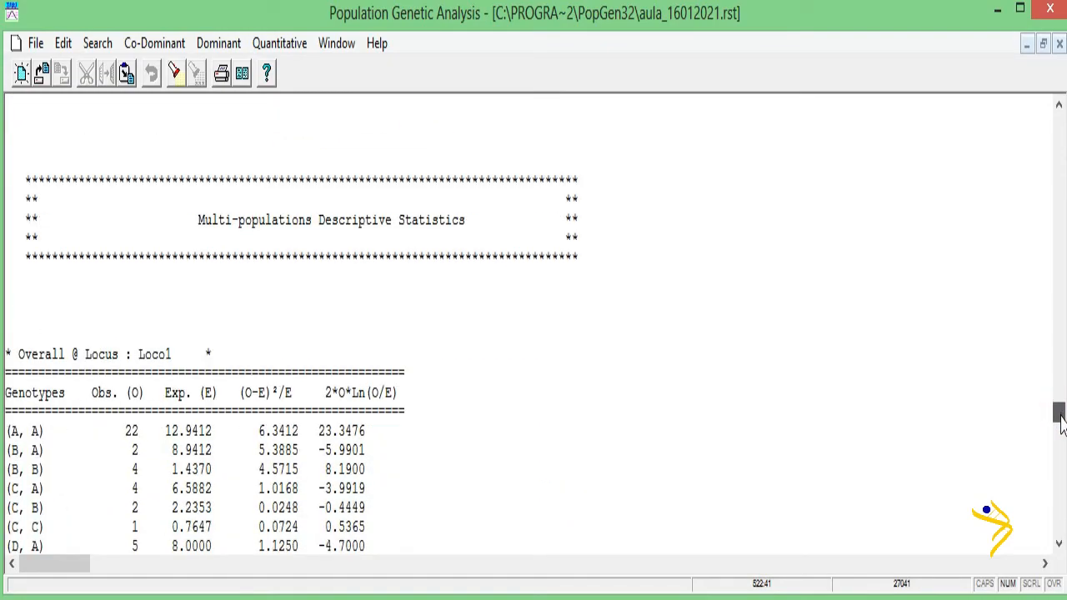
pyautogui.scroll(2, 1061, 423)
pyautogui.scroll(-4, 1060, 424)
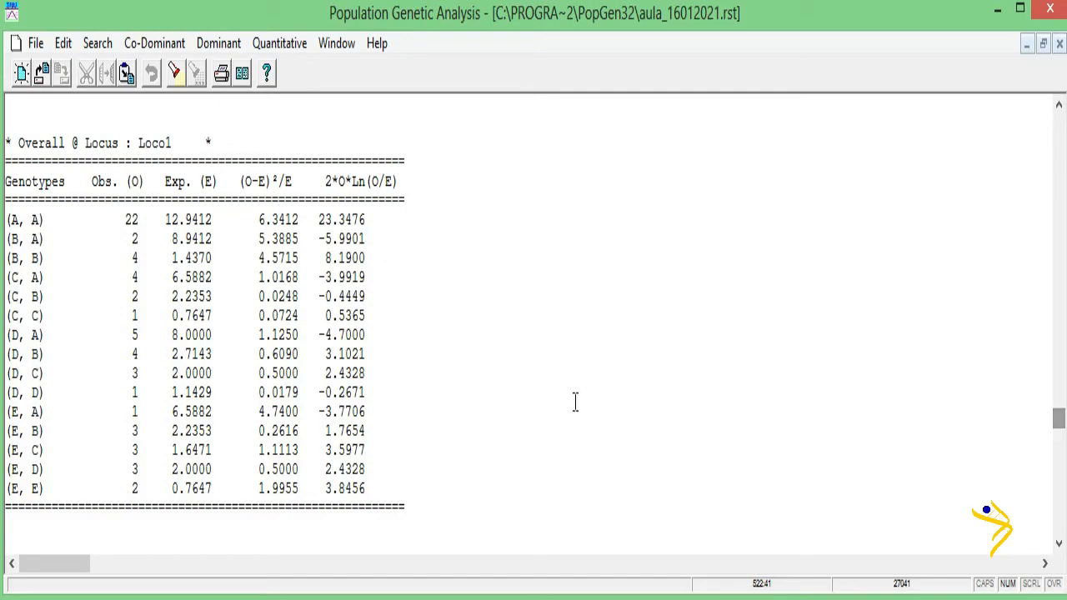
pyautogui.moveTo(165, 219); pyautogui.dragTo(212, 219)
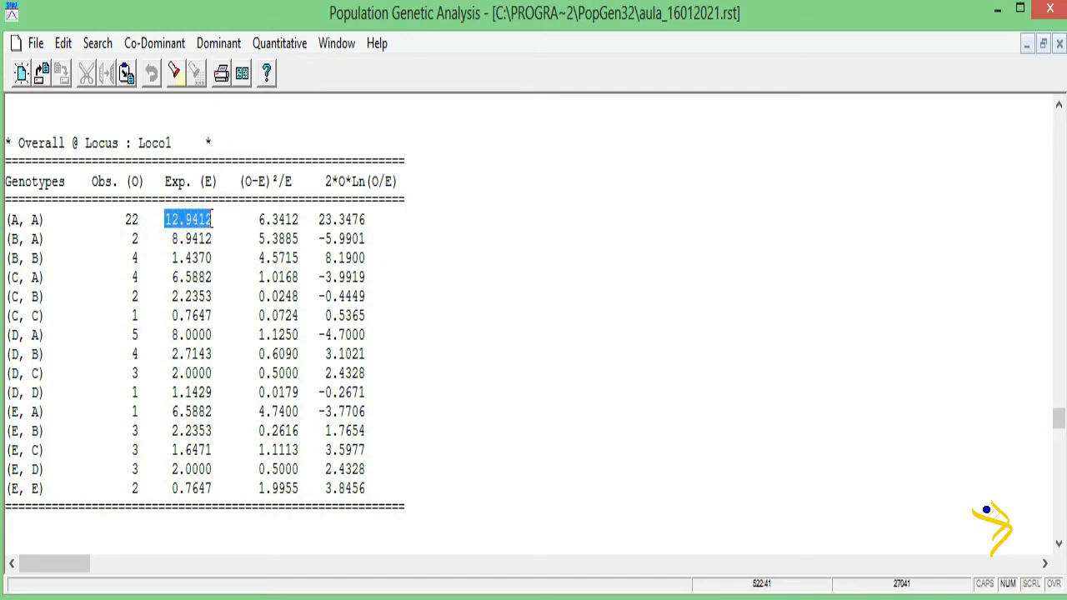
pyautogui.moveTo(126, 219); pyautogui.dragTo(135, 219)
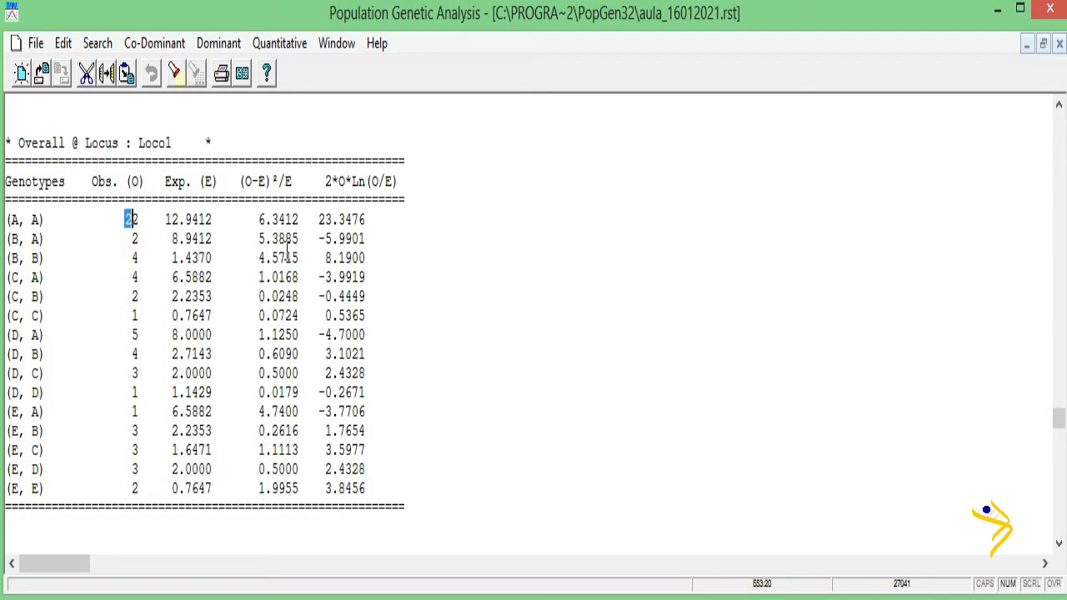
pyautogui.moveTo(251, 219)
pyautogui.mouseDown()
pyautogui.moveTo(358, 219)
pyautogui.moveTo(258, 219)
pyautogui.mouseUp()
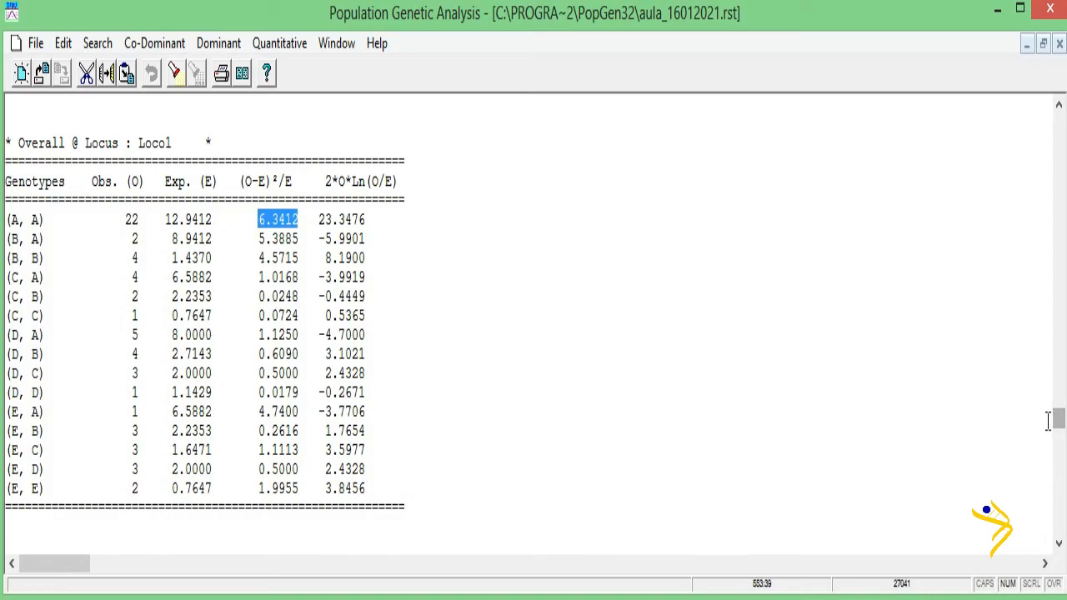
pyautogui.click(1059, 417)
pyautogui.moveTo(1059, 419); pyautogui.dragTo(1060, 437)
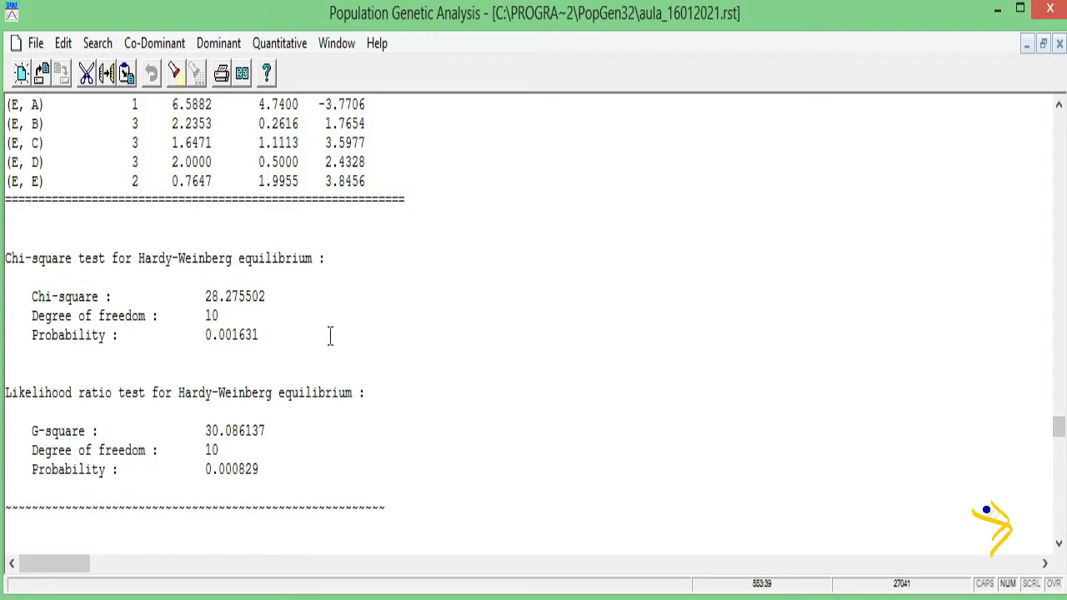
pyautogui.doubleClick(260, 335)
pyautogui.moveTo(177, 335); pyautogui.dragTo(4, 259)
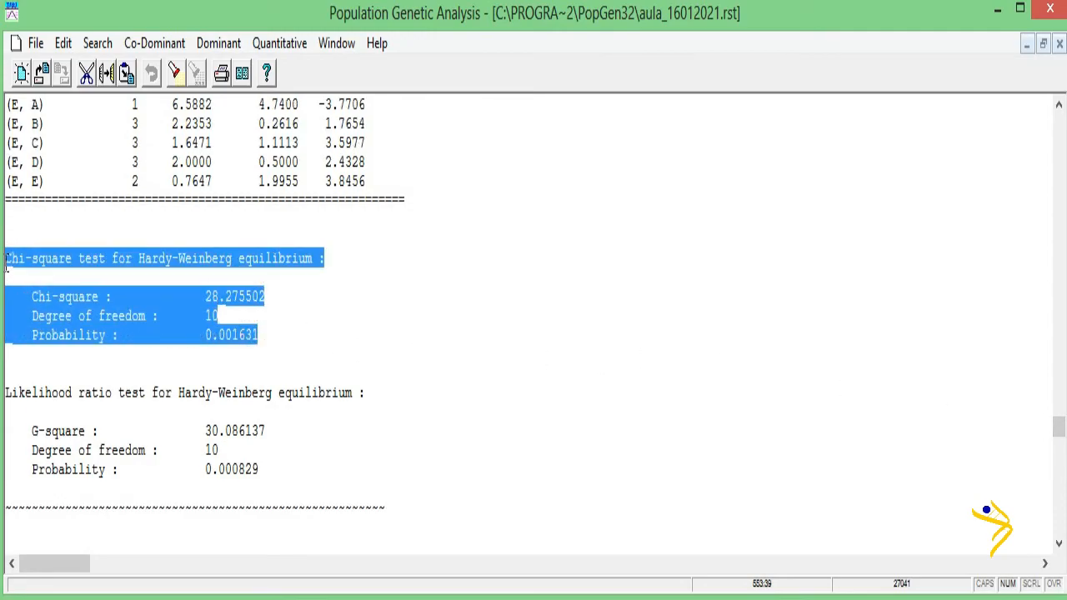
pyautogui.click(324, 322)
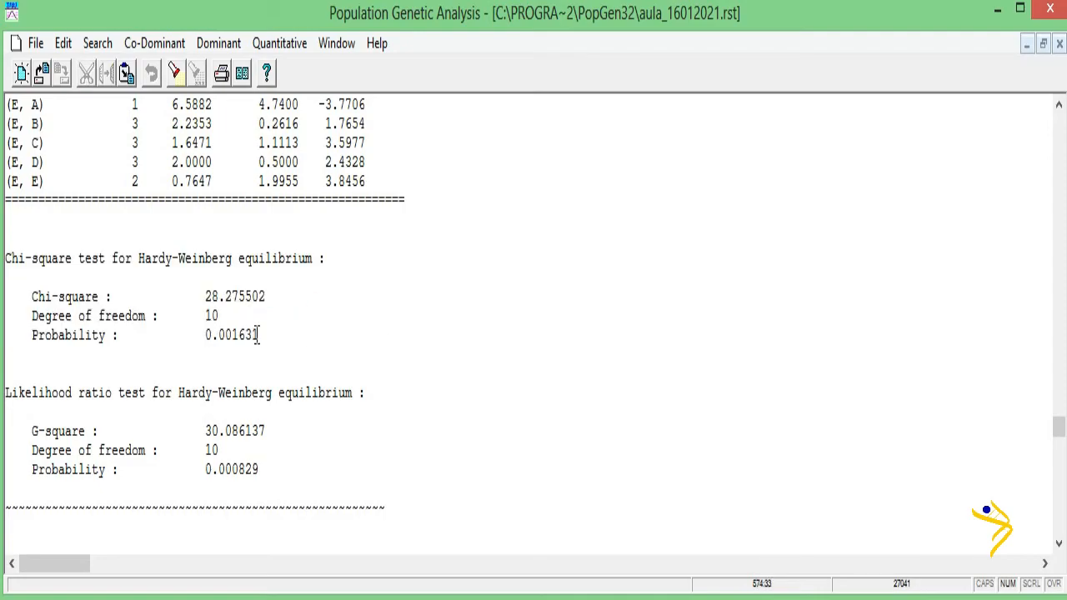
pyautogui.moveTo(265, 336); pyautogui.dragTo(206, 334)
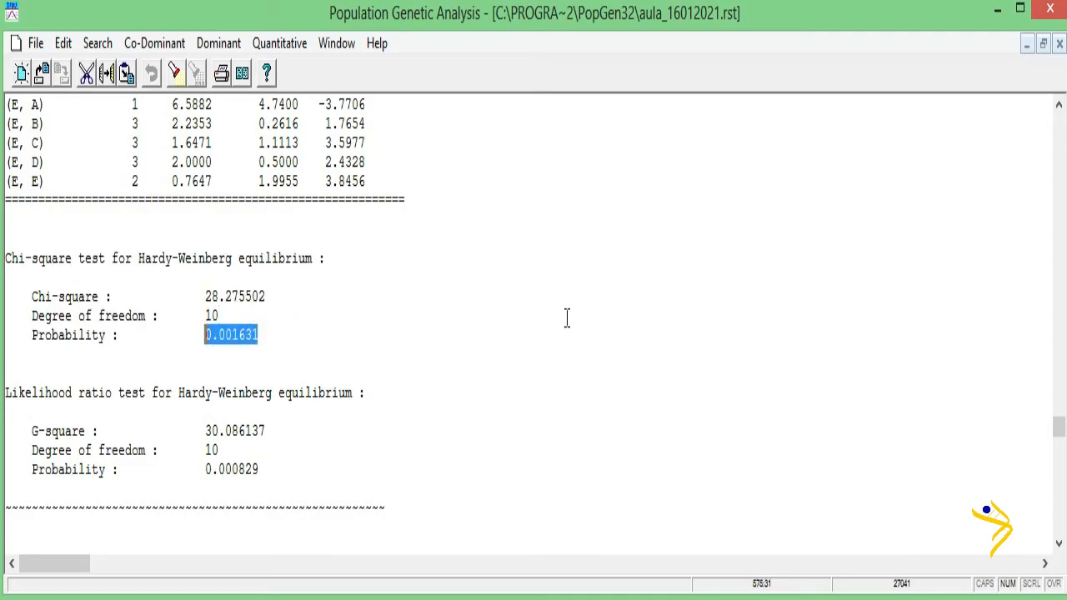